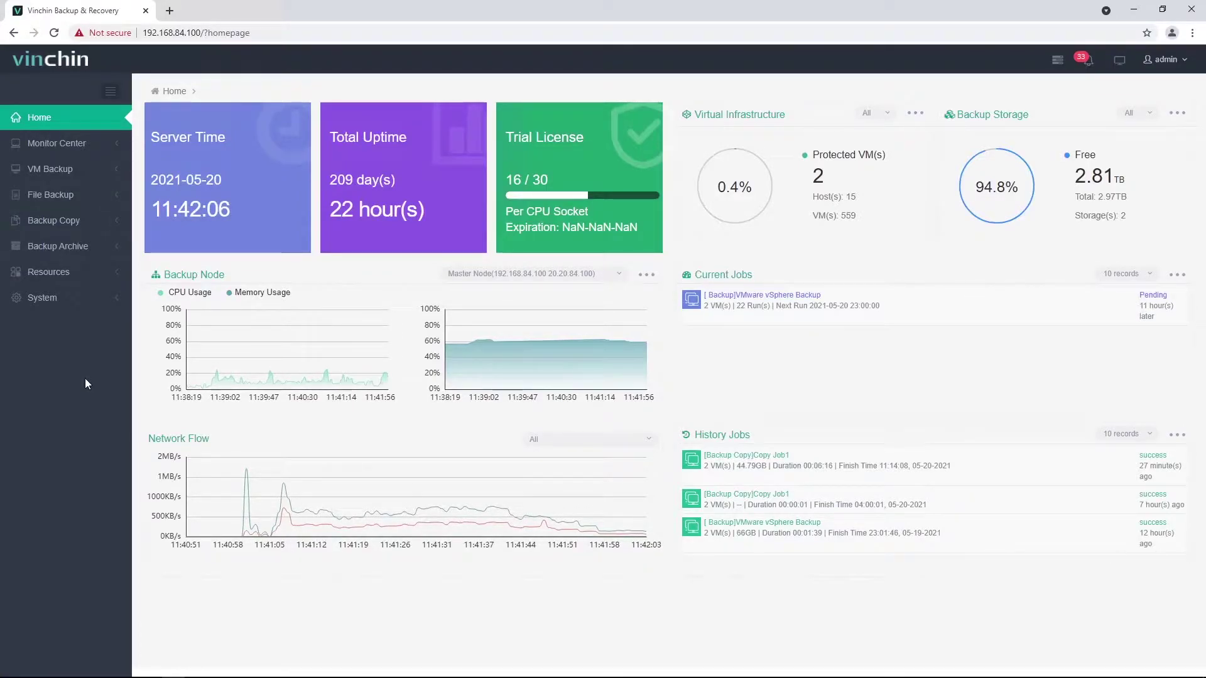
# Step: Check the storage list and confirm NFS1 serves Backup Copy
pyautogui.click(69, 271)
pyautogui.click(77, 368)
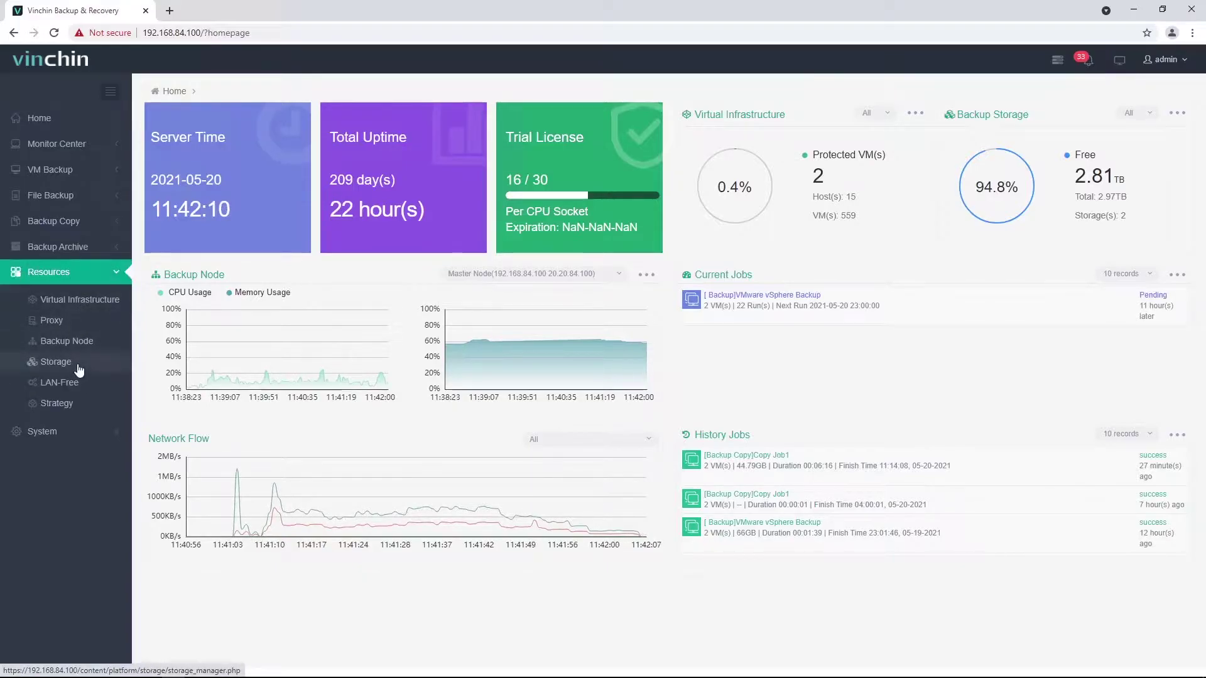
pyautogui.moveTo(1163, 188); pyautogui.dragTo(1111, 189)
pyautogui.click(785, 313)
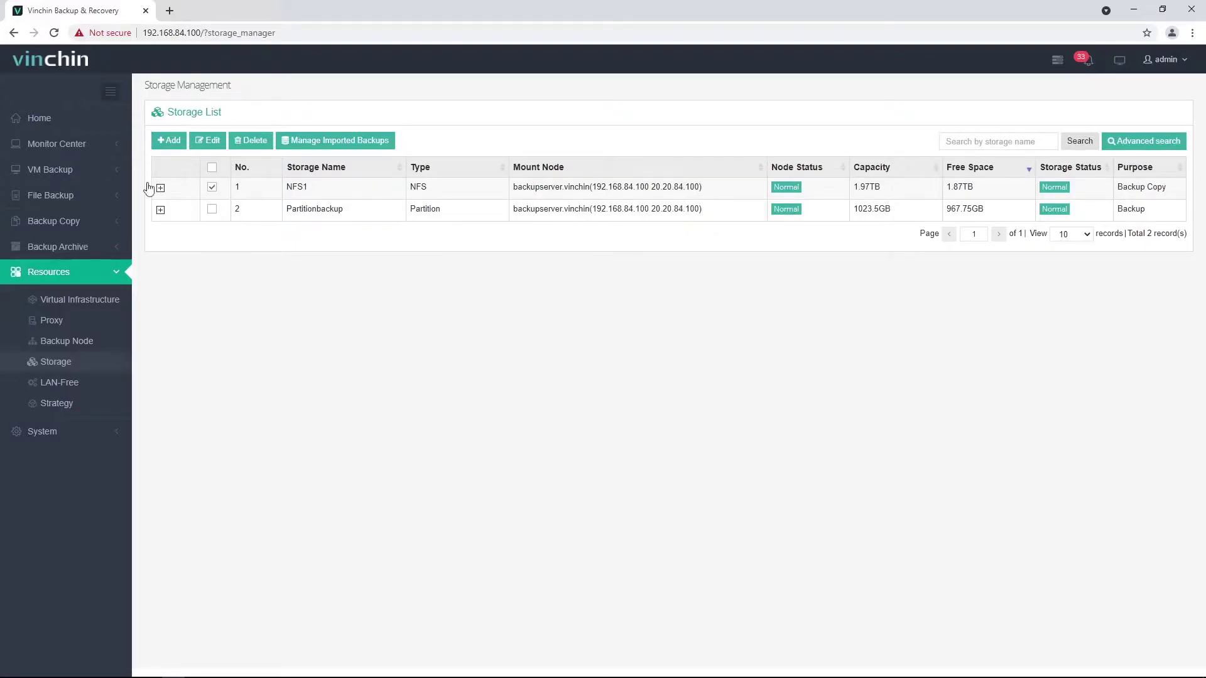
# Step: Review the current jobs' Backup type, then start a new Backup Copy job
pyautogui.click(77, 148)
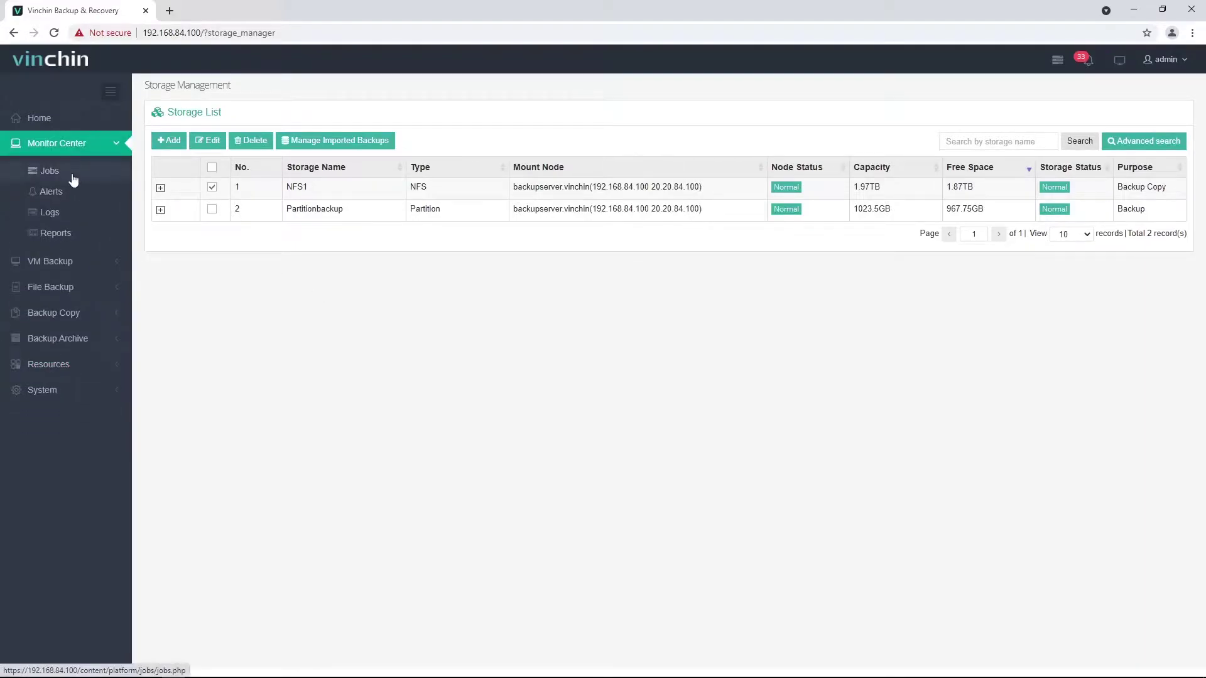
pyautogui.click(73, 179)
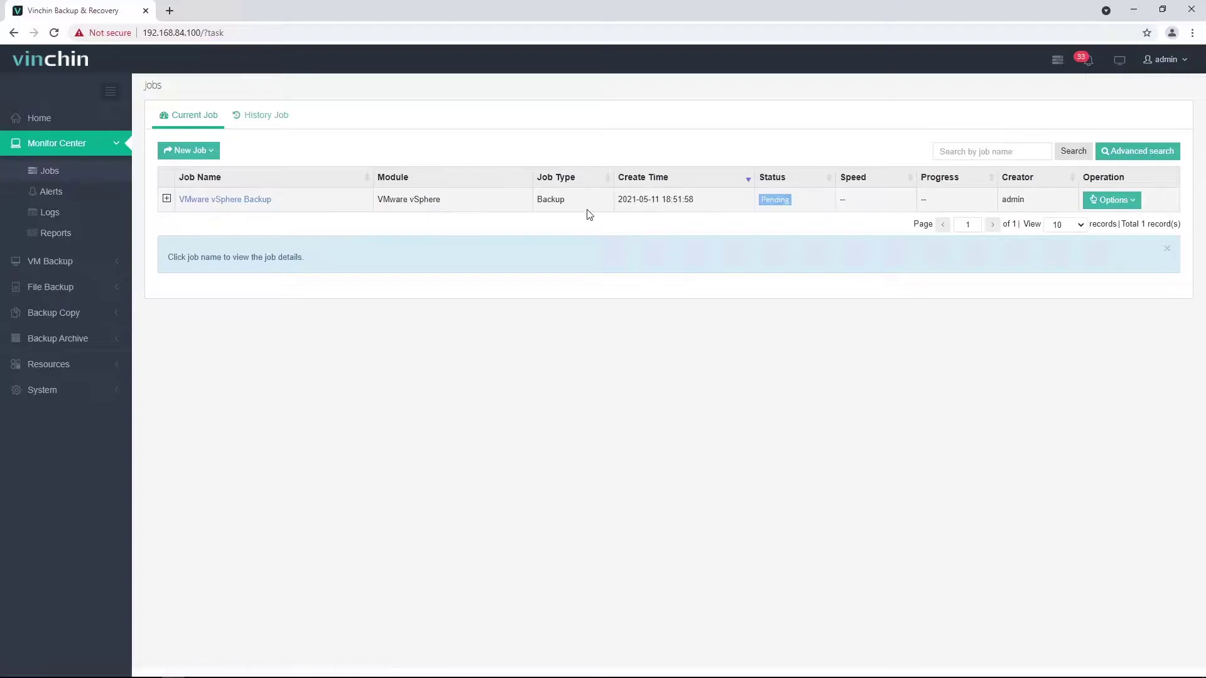
pyautogui.moveTo(581, 209); pyautogui.dragTo(526, 199)
pyautogui.click(317, 369)
pyautogui.click(74, 314)
pyautogui.click(86, 254)
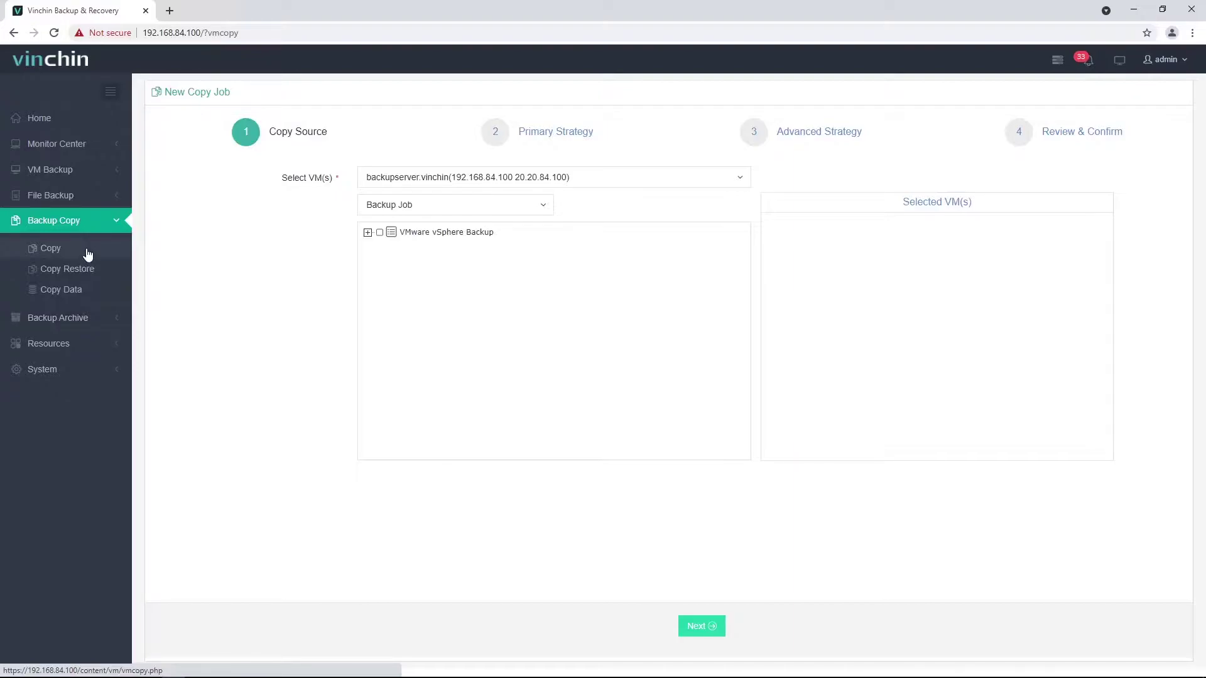
# Step: Select the VMware vSphere Backup job as copy source and keep Copy as scheduled
pyautogui.click(379, 232)
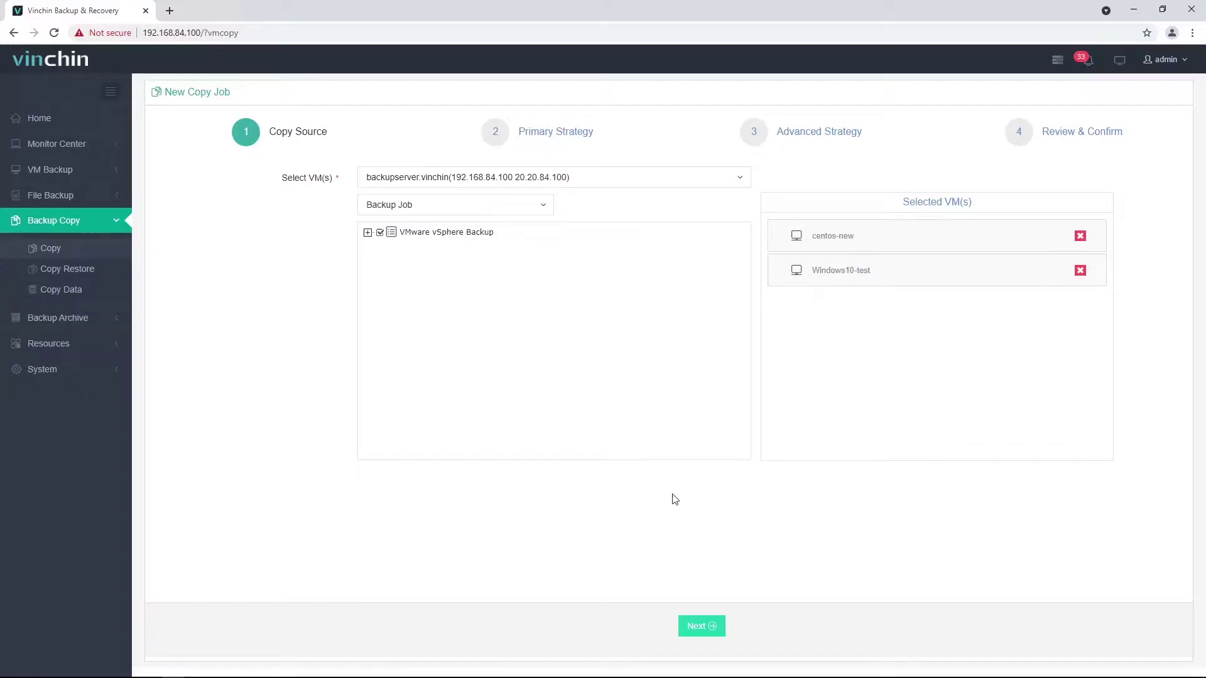
pyautogui.click(698, 626)
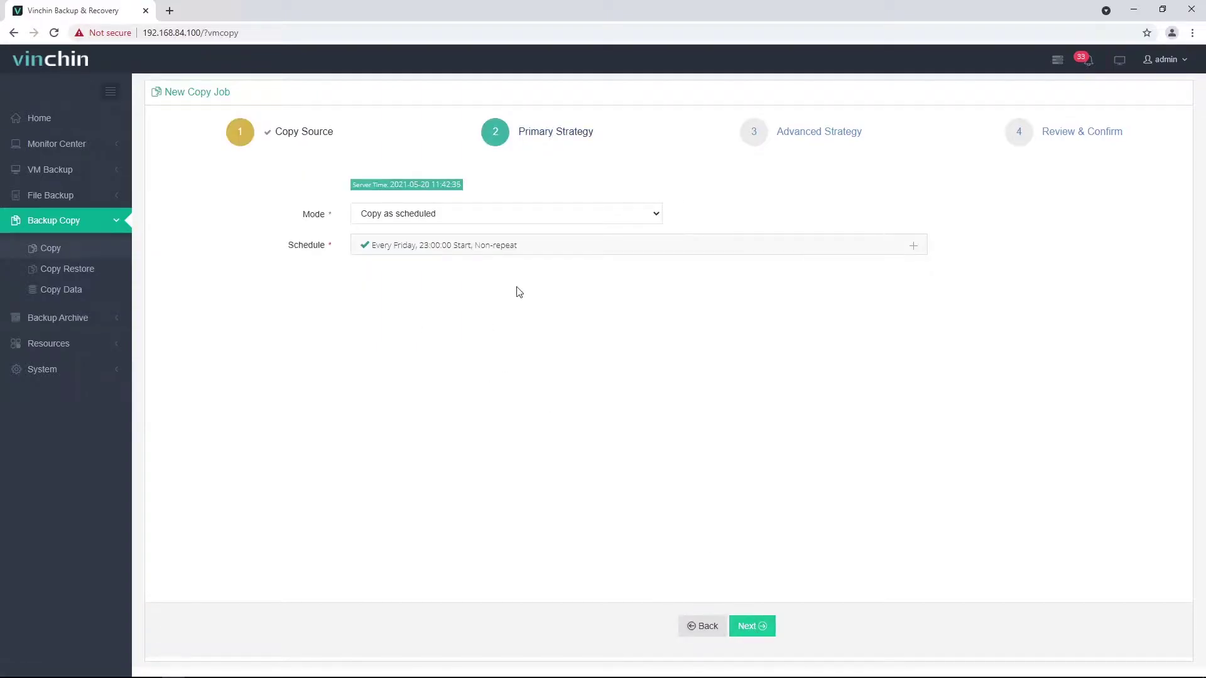
pyautogui.click(589, 217)
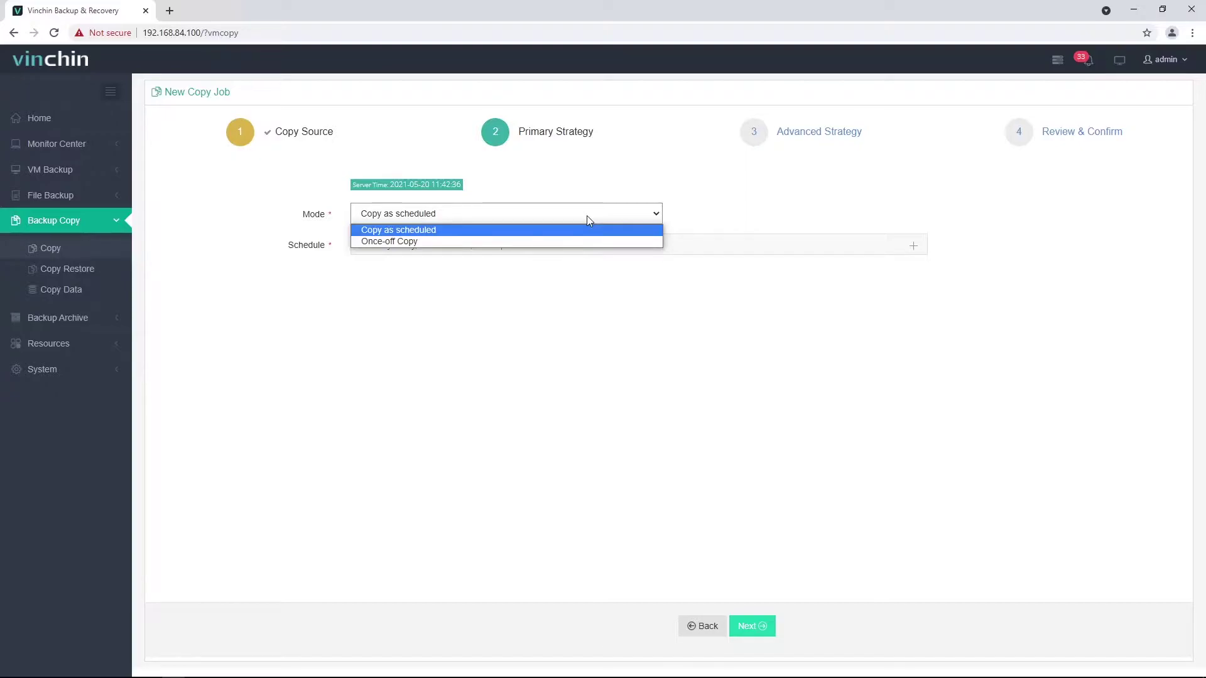
pyautogui.click(571, 257)
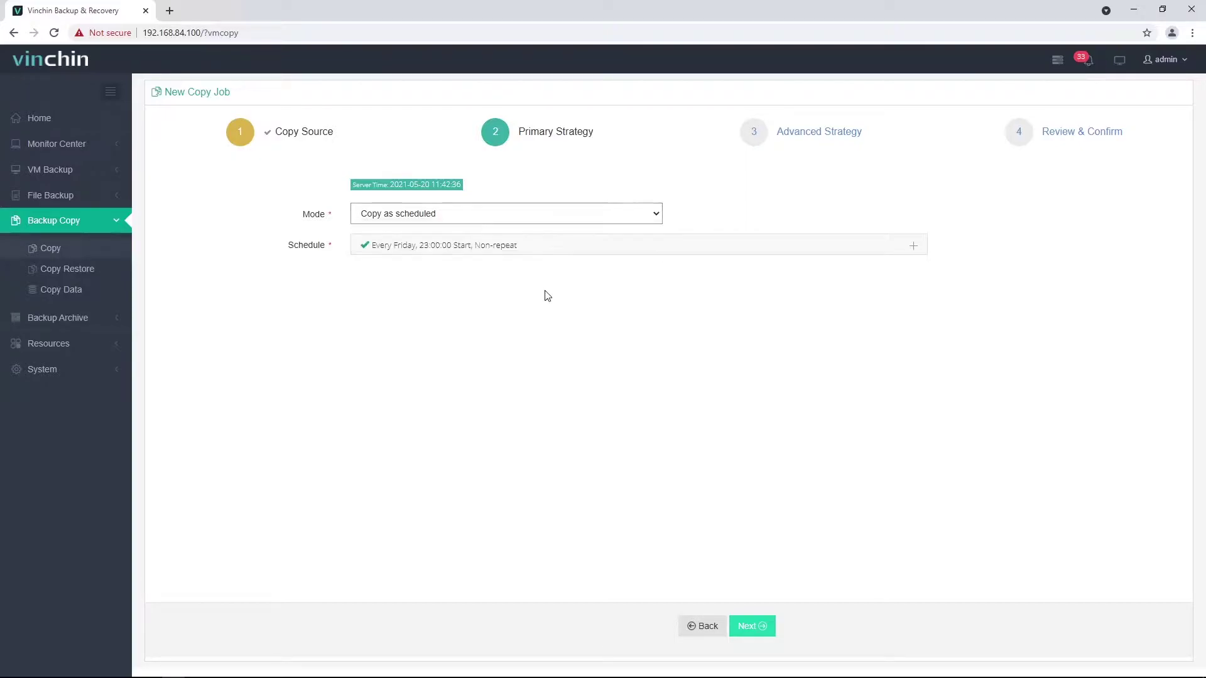
# Step: Set the copy schedule to Daily with start time 4:00:00
pyautogui.click(583, 251)
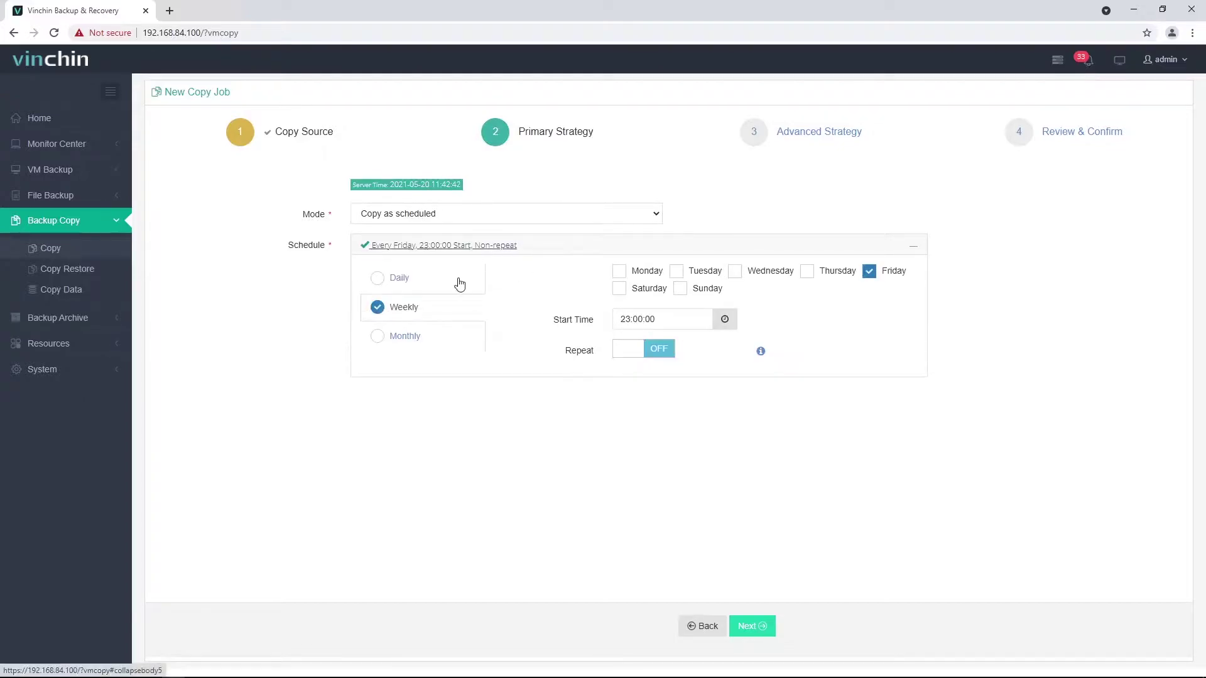
pyautogui.click(412, 286)
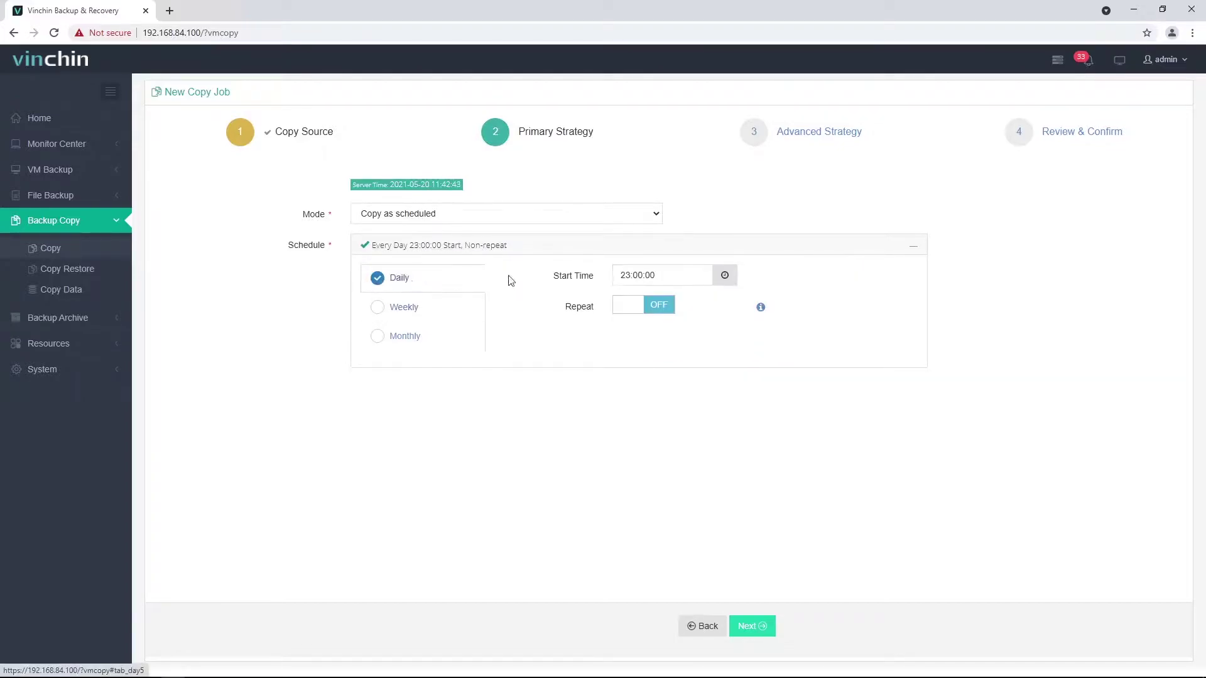
pyautogui.click(721, 278)
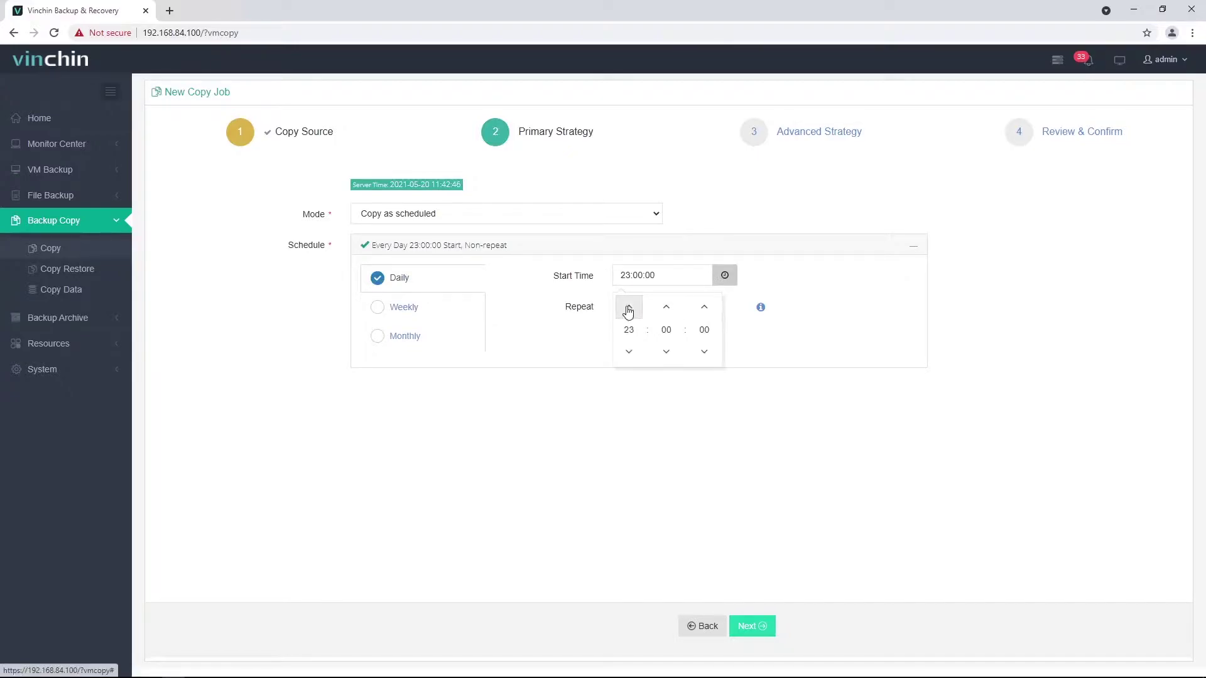
pyautogui.click(628, 307)
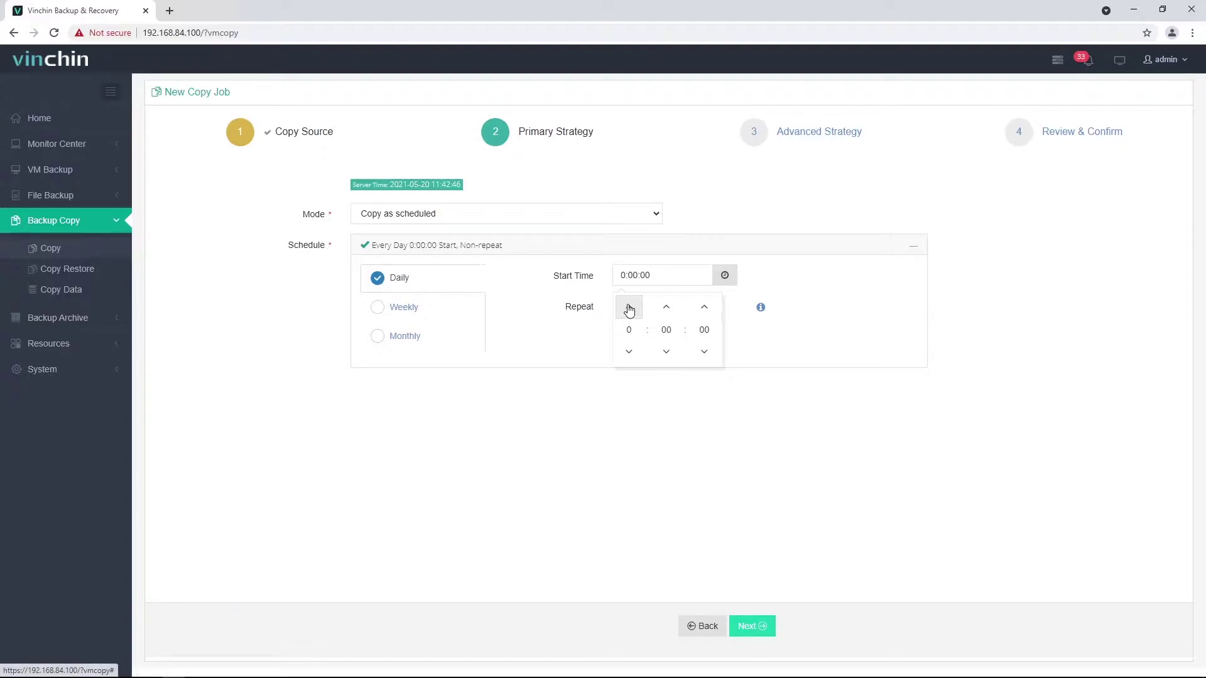
pyautogui.click(628, 308)
pyautogui.click(652, 404)
pyautogui.click(756, 626)
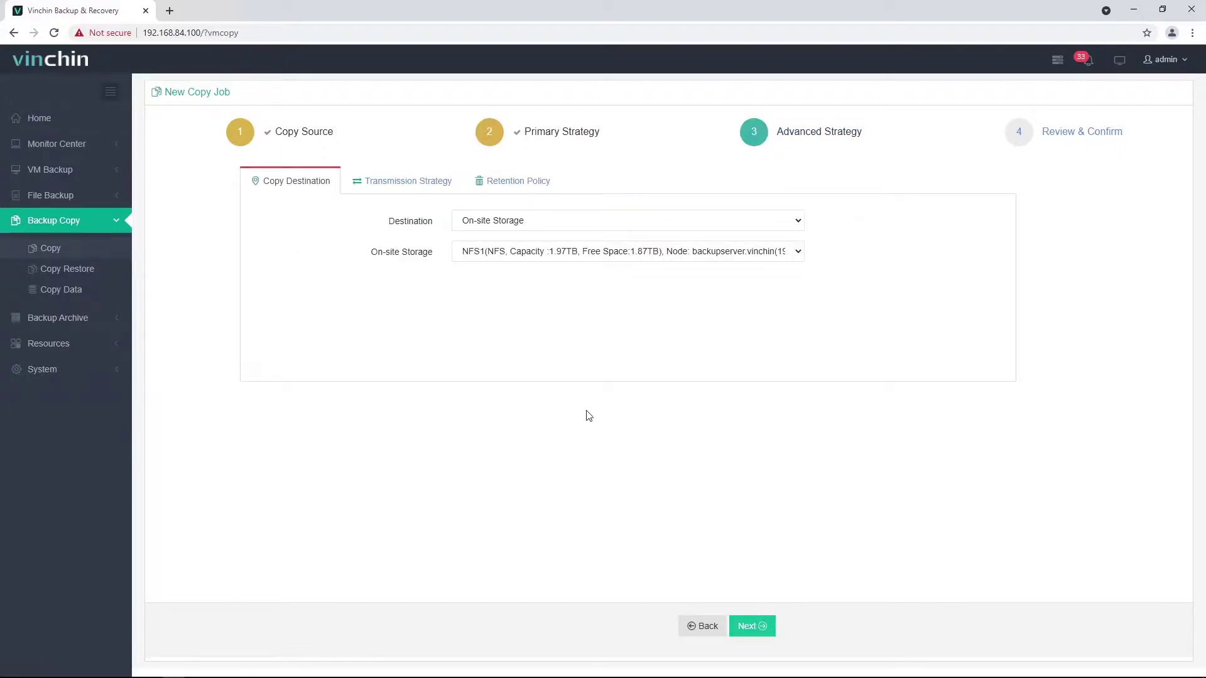
# Step: Keep On-site Storage NFS1 as destination, confirm transmission and retention settings, and proceed to review
pyautogui.click(727, 226)
pyautogui.click(779, 310)
pyautogui.click(783, 261)
pyautogui.click(844, 324)
pyautogui.click(415, 180)
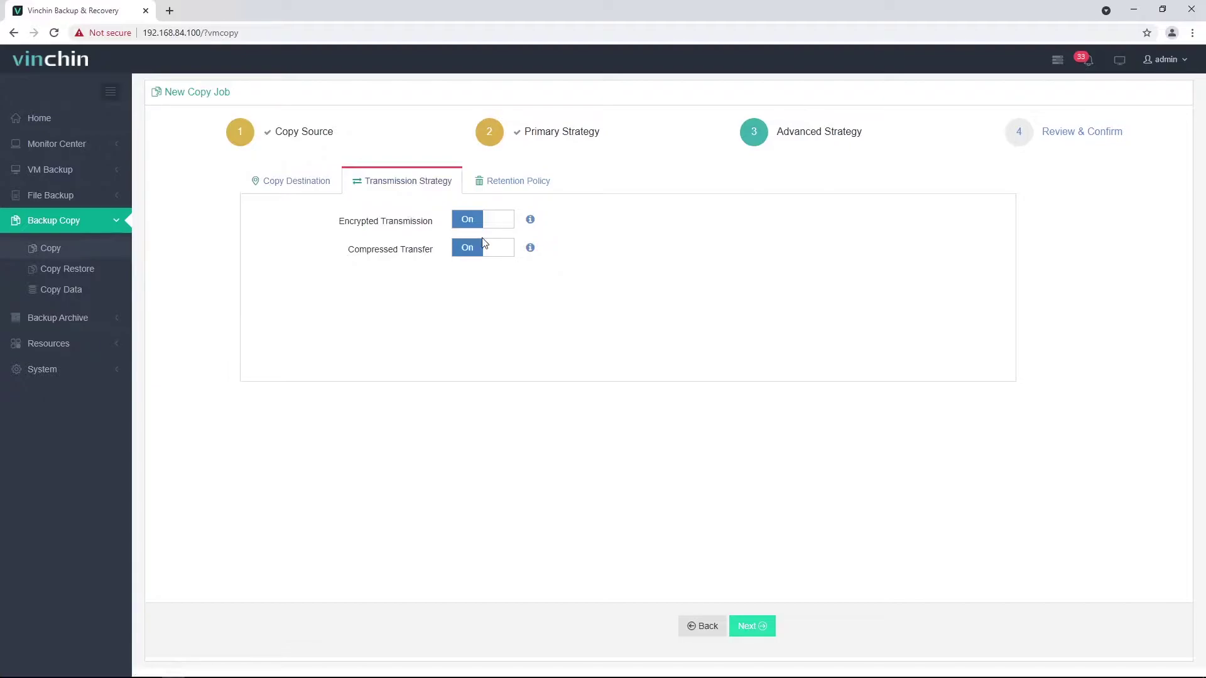
pyautogui.click(509, 187)
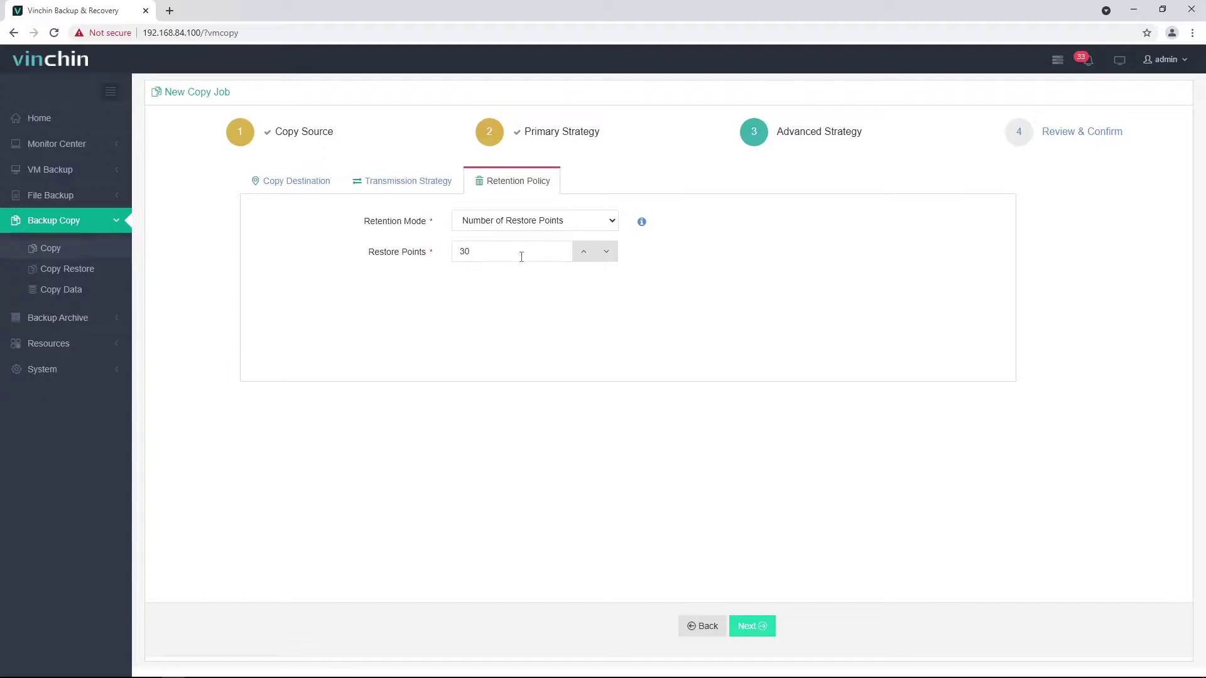
pyautogui.click(761, 627)
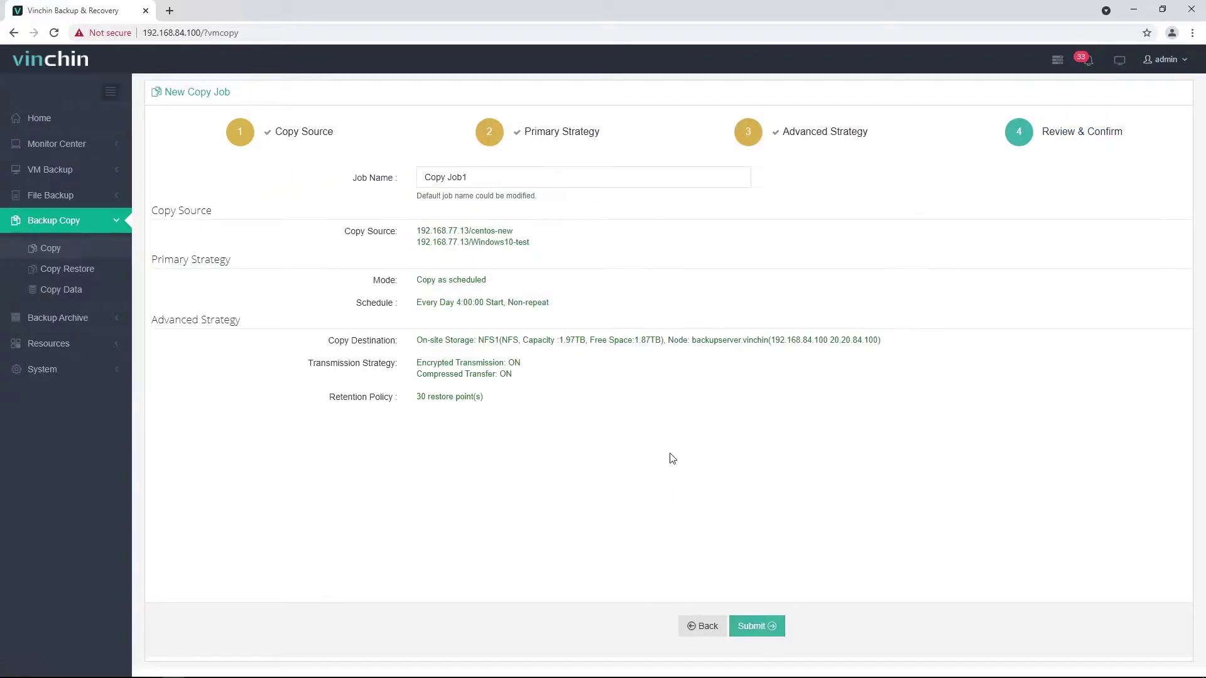
# Step: Submit Copy Job1 and confirm it appears as Pending in the jobs list
pyautogui.click(760, 627)
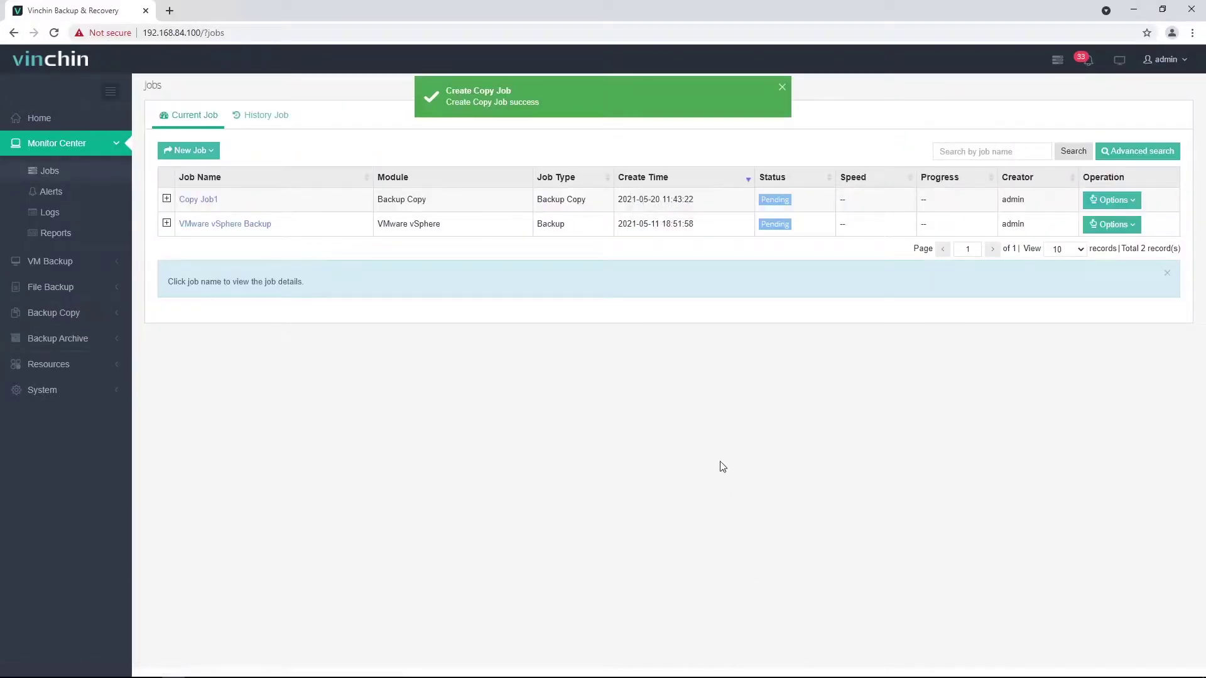
pyautogui.doubleClick(780, 199)
pyautogui.click(820, 254)
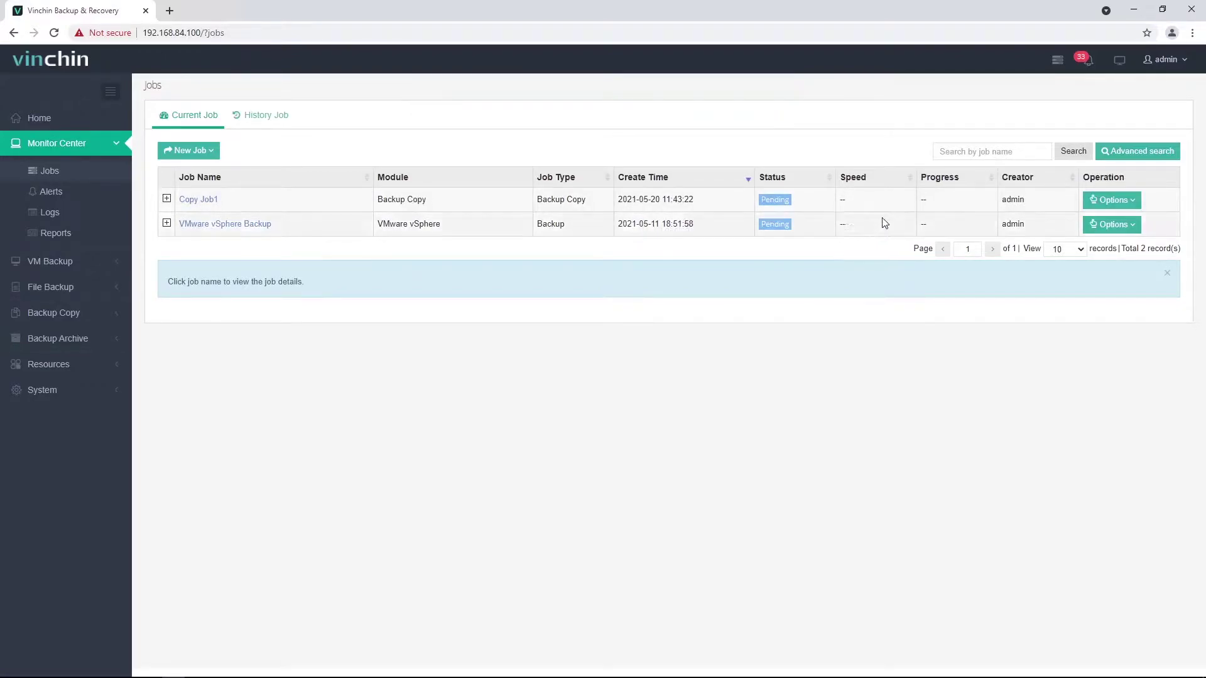
# Step: Run Copy Job1 immediately and follow its Job Details run log to success
pyautogui.click(1112, 200)
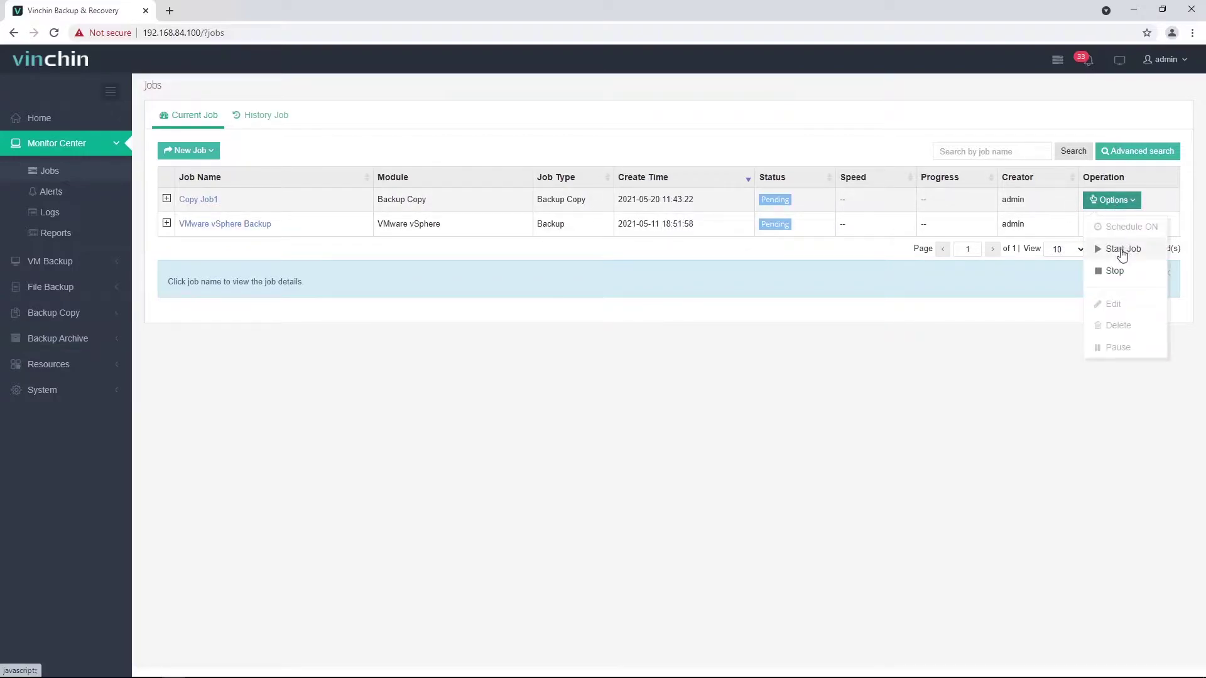
pyautogui.click(1123, 248)
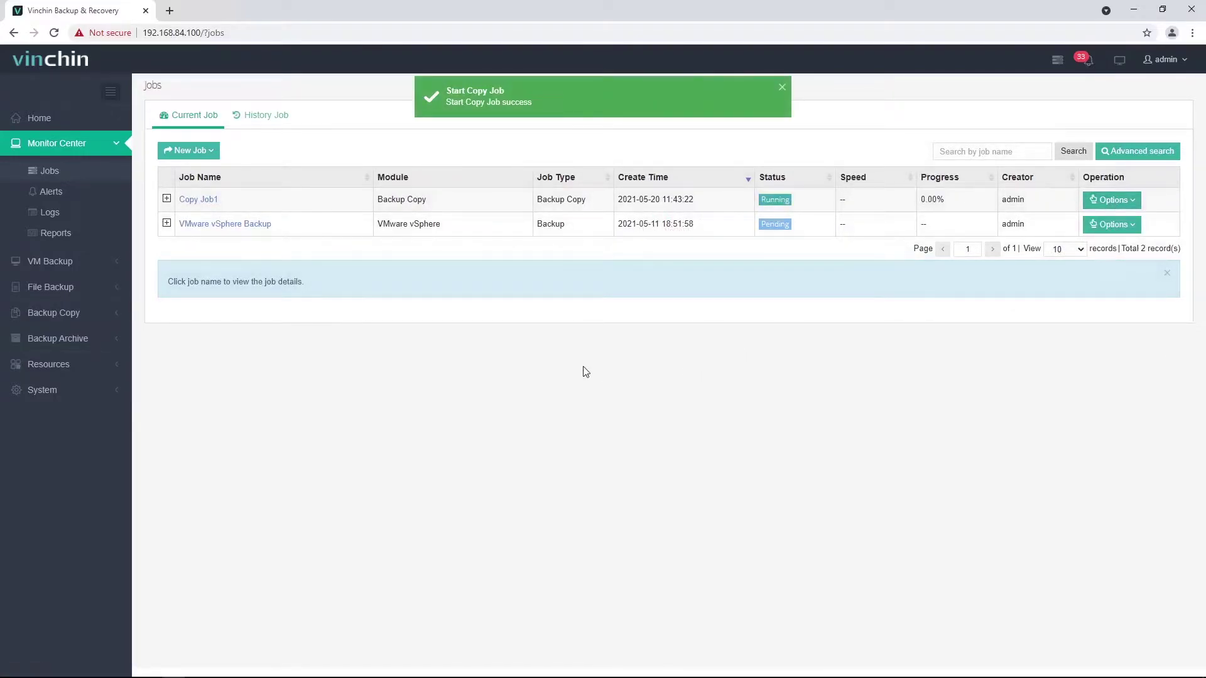
pyautogui.click(205, 201)
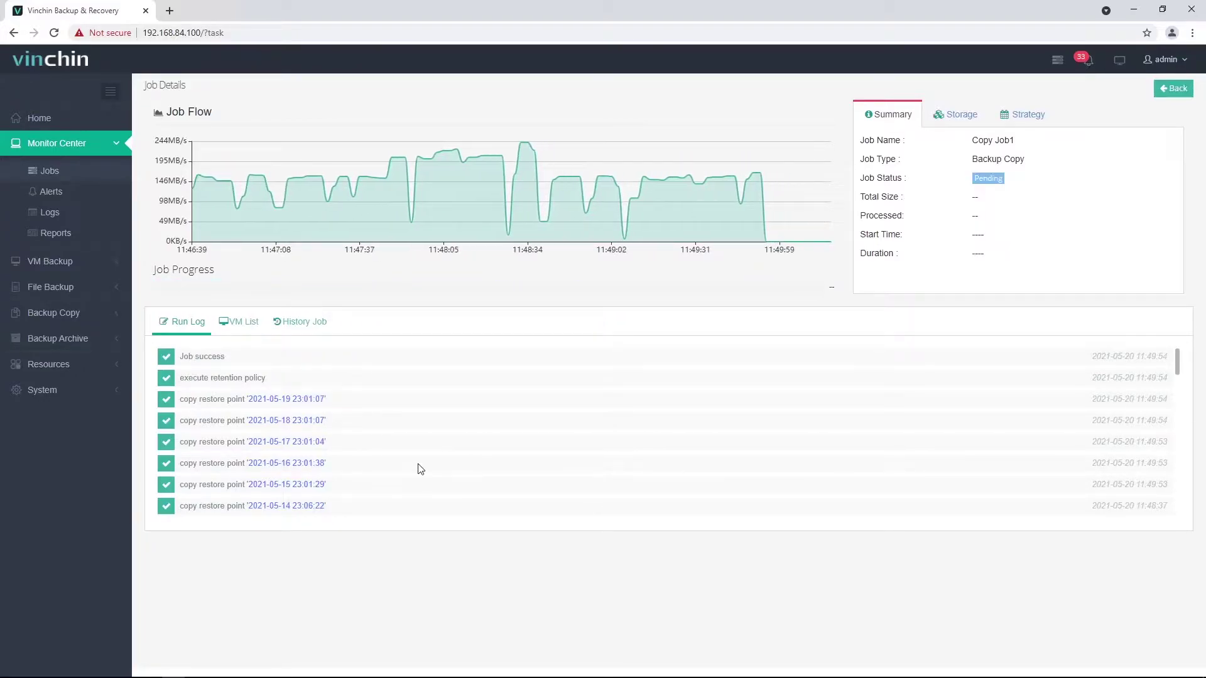
# Step: Expand VM Backup Data to show centos-new and Windows10-test's original 2021-05-14 restore points
pyautogui.click(97, 269)
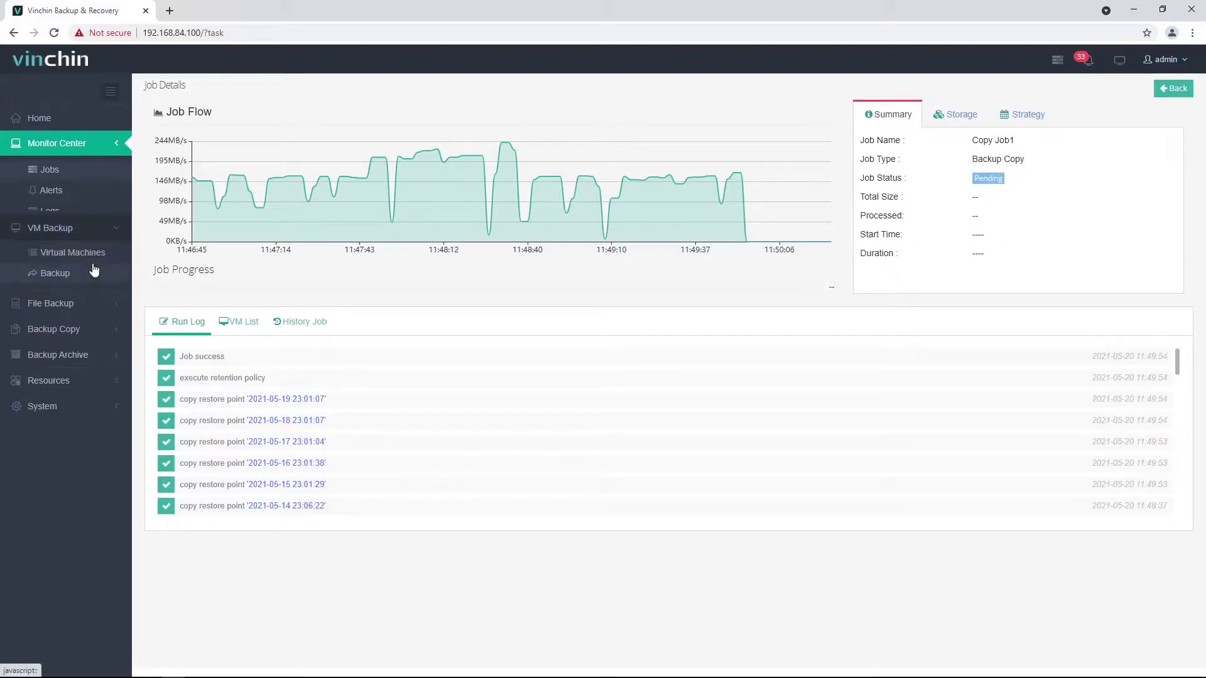
pyautogui.click(78, 301)
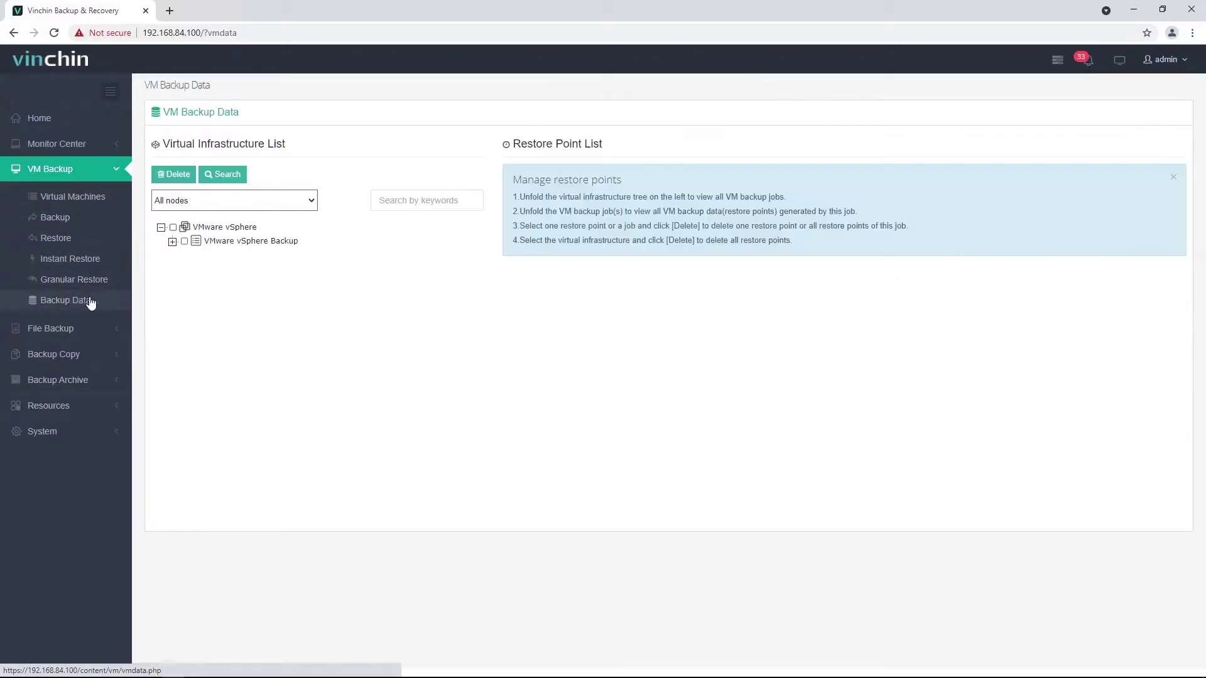
pyautogui.click(172, 242)
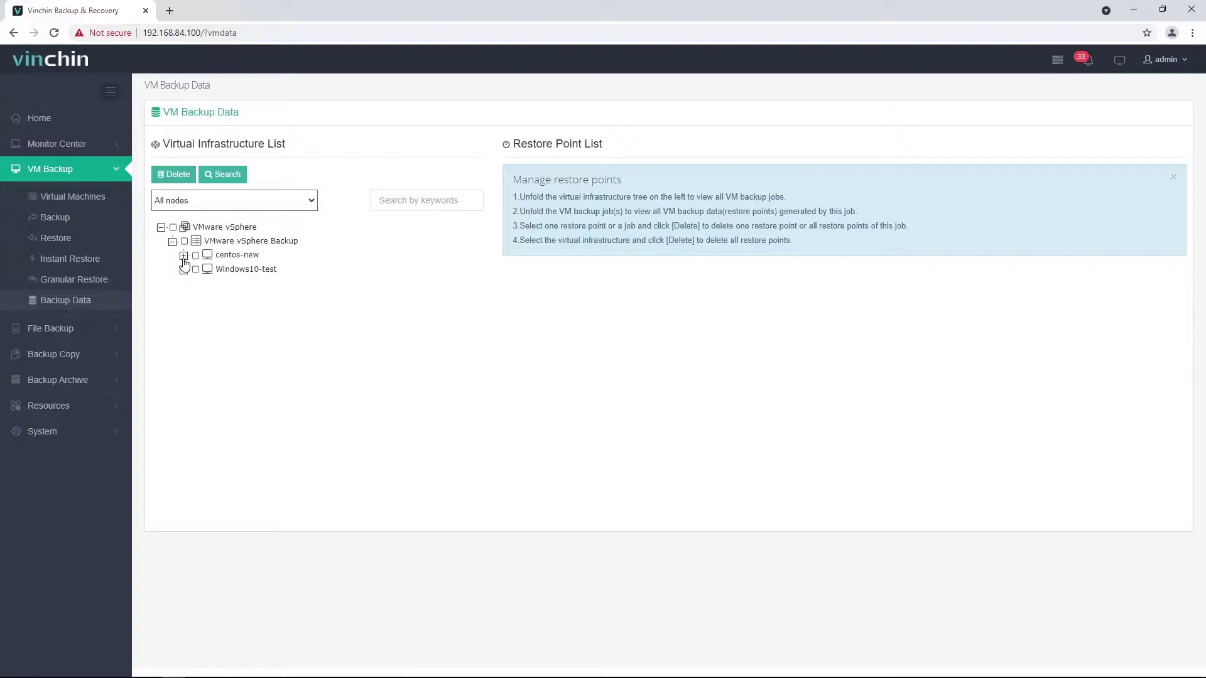
pyautogui.click(183, 255)
pyautogui.click(184, 326)
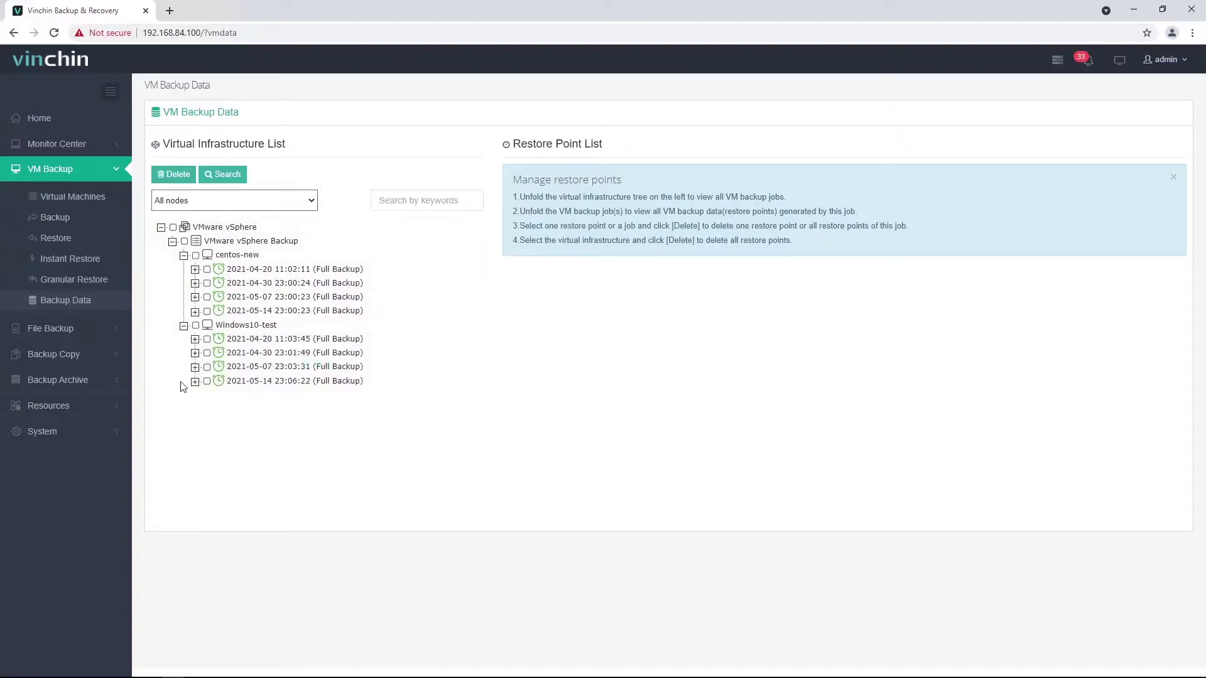
pyautogui.click(195, 312)
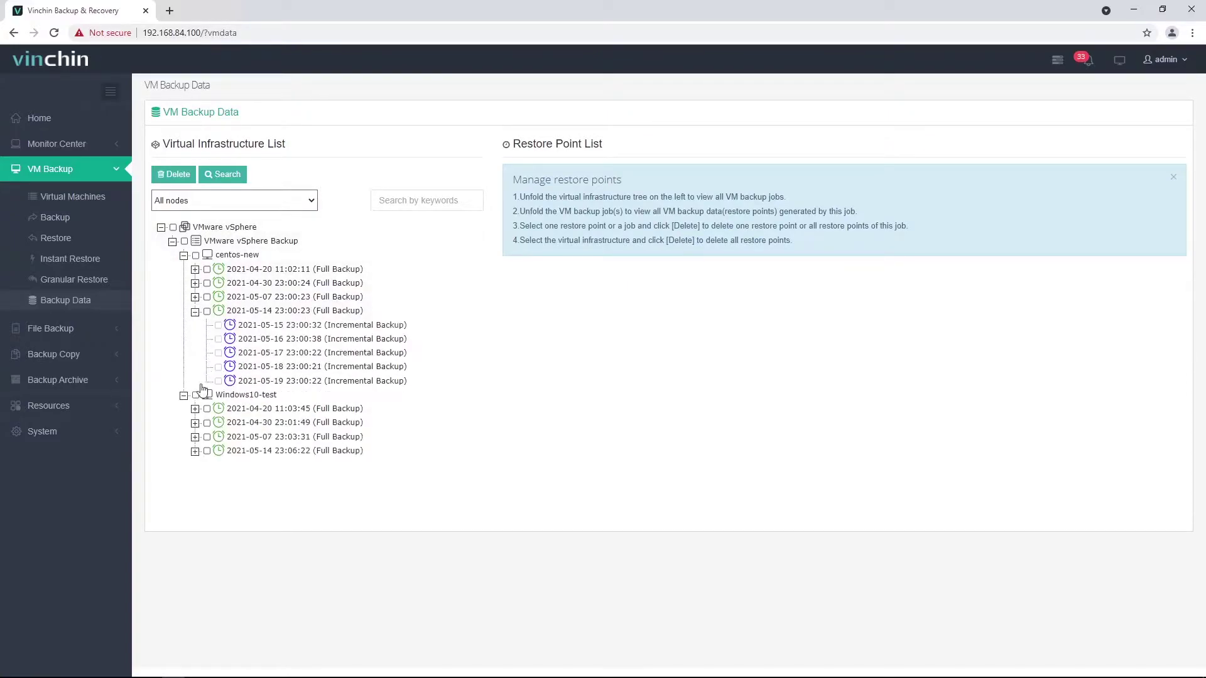
pyautogui.click(194, 450)
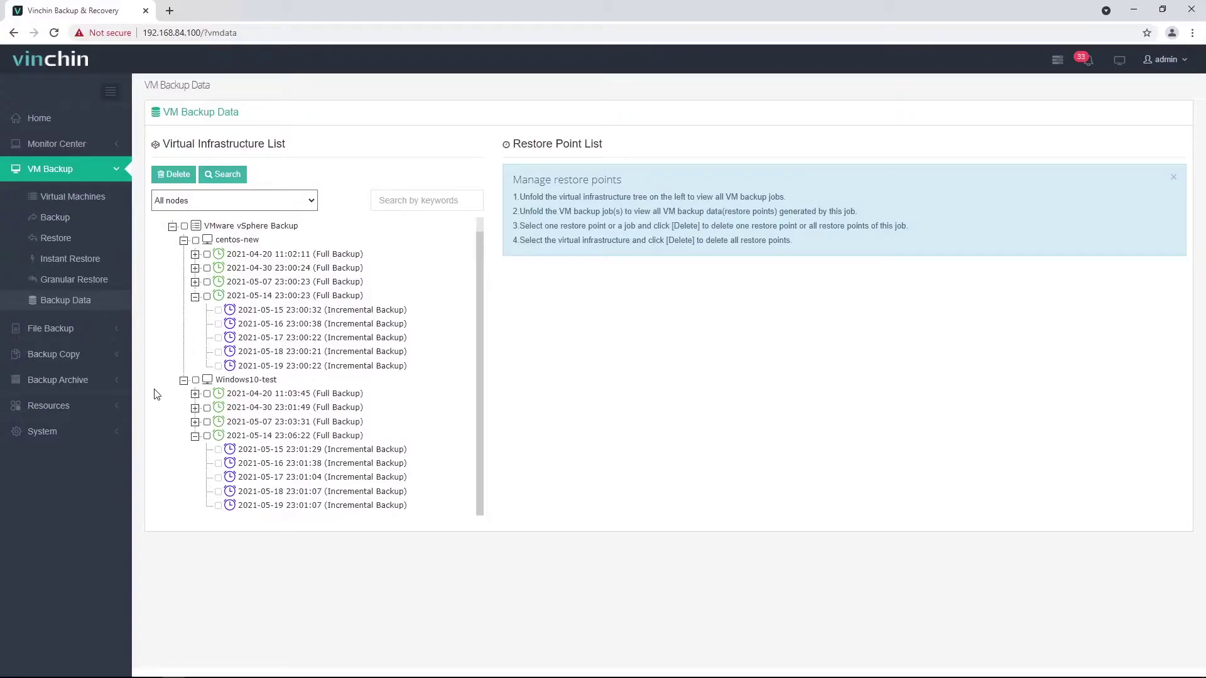
# Step: Expand Copy Job1 under Copy Data to show both VMs' copied full and incremental points
pyautogui.click(76, 354)
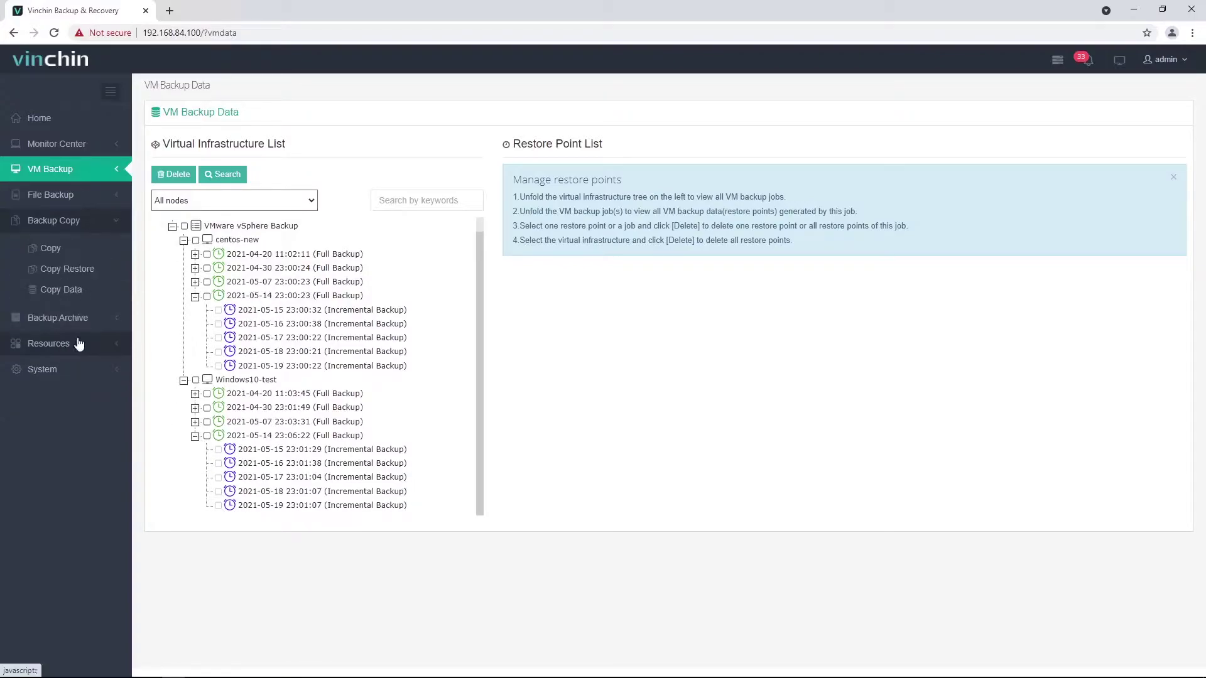
pyautogui.click(61, 290)
pyautogui.click(172, 241)
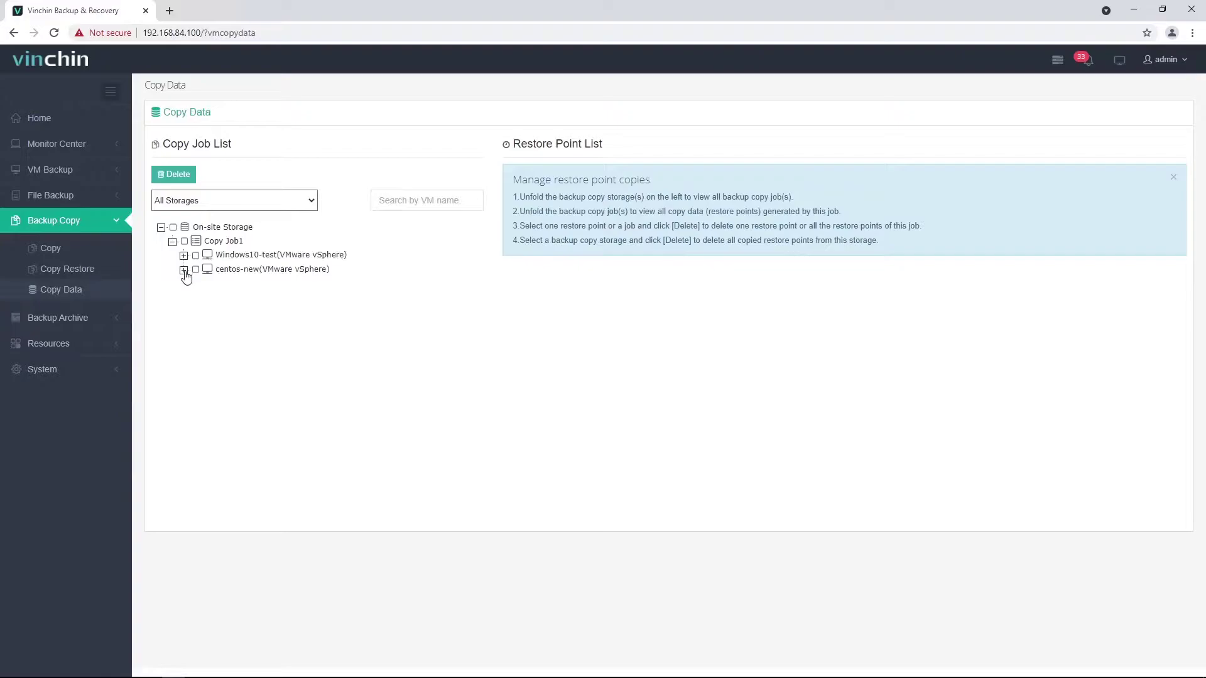
pyautogui.click(184, 256)
pyautogui.click(196, 312)
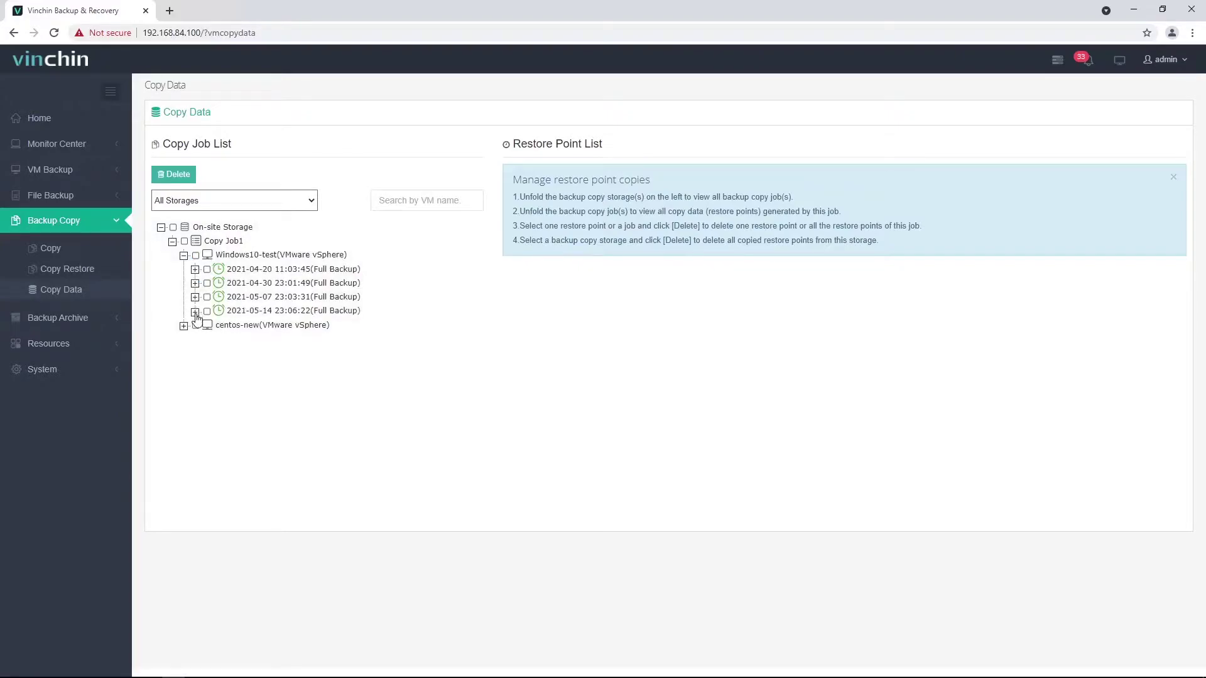
pyautogui.click(184, 395)
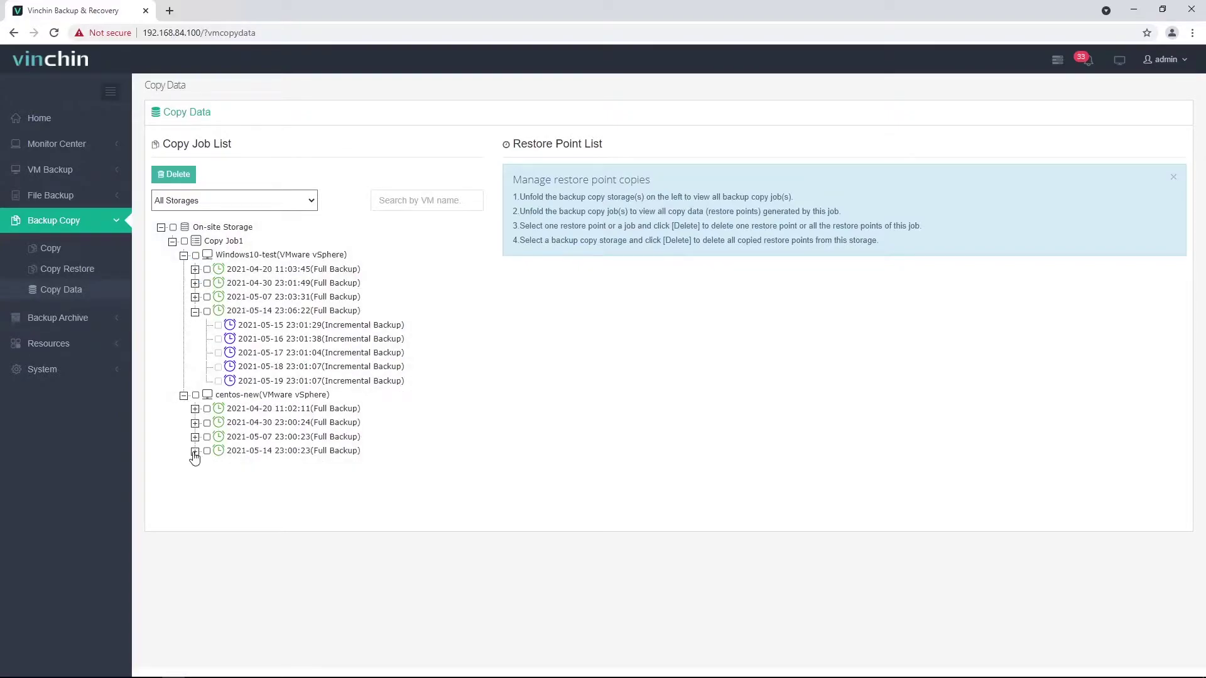
pyautogui.click(194, 451)
pyautogui.scroll(-1, 182, 467)
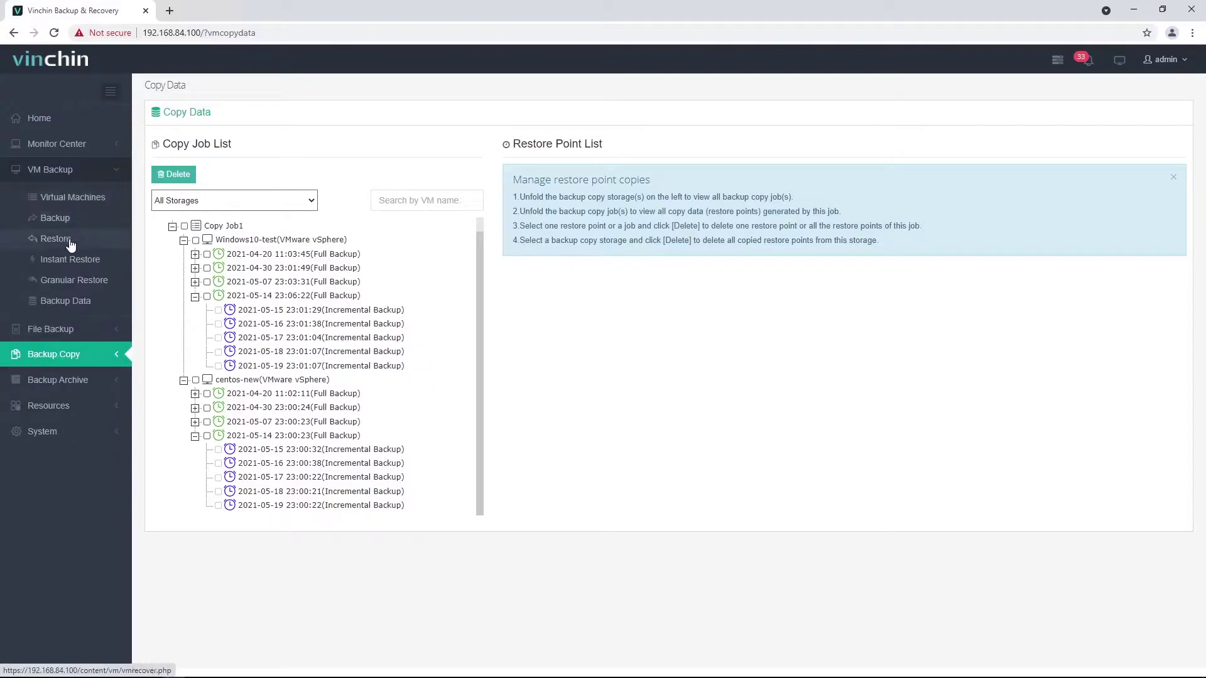
# Step: In a new Restore job, expand Copy Job1's copy data to show both VMs' restore points
pyautogui.click(39, 237)
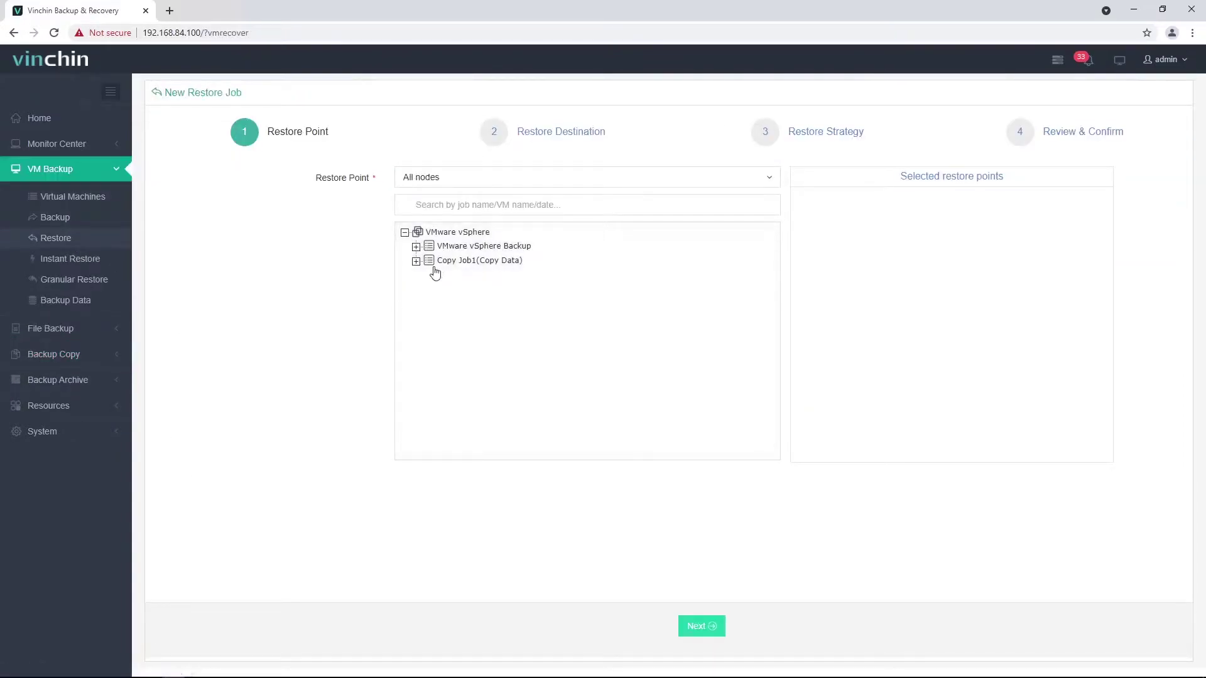
pyautogui.click(416, 261)
pyautogui.click(427, 274)
pyautogui.click(439, 331)
pyautogui.click(438, 331)
pyautogui.click(427, 344)
pyautogui.click(438, 400)
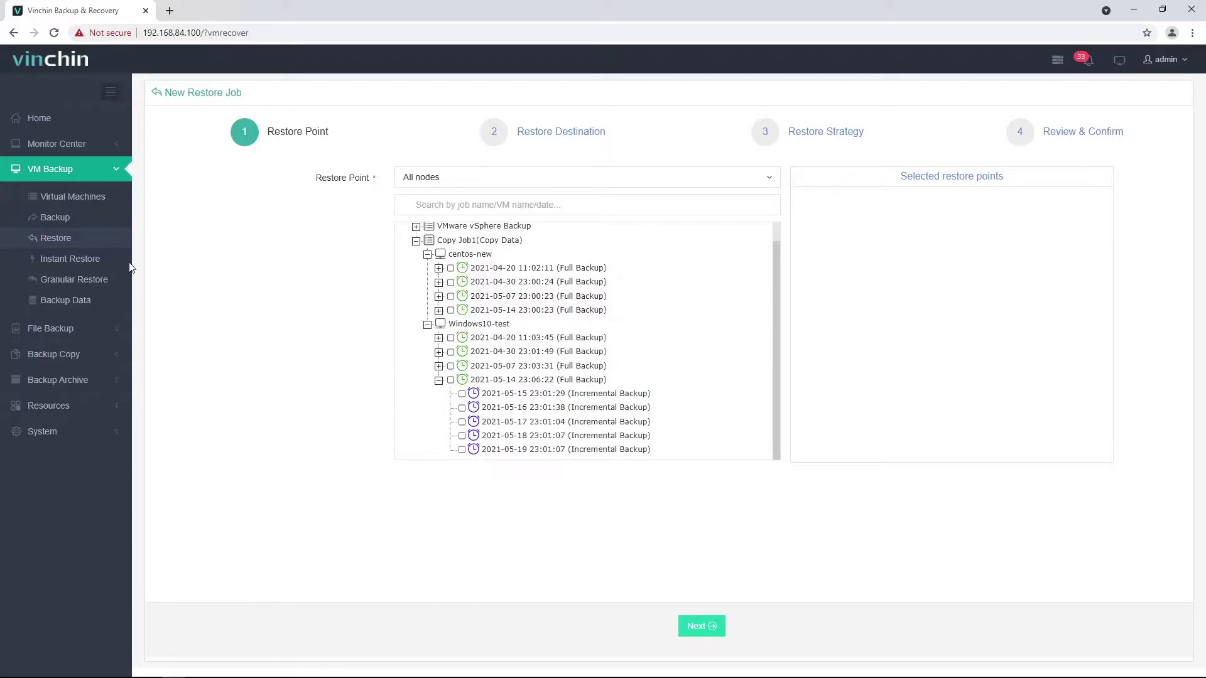
# Step: In a new Instant Restore job, expand Copy Job1's copied restore points for both VMs
pyautogui.click(113, 262)
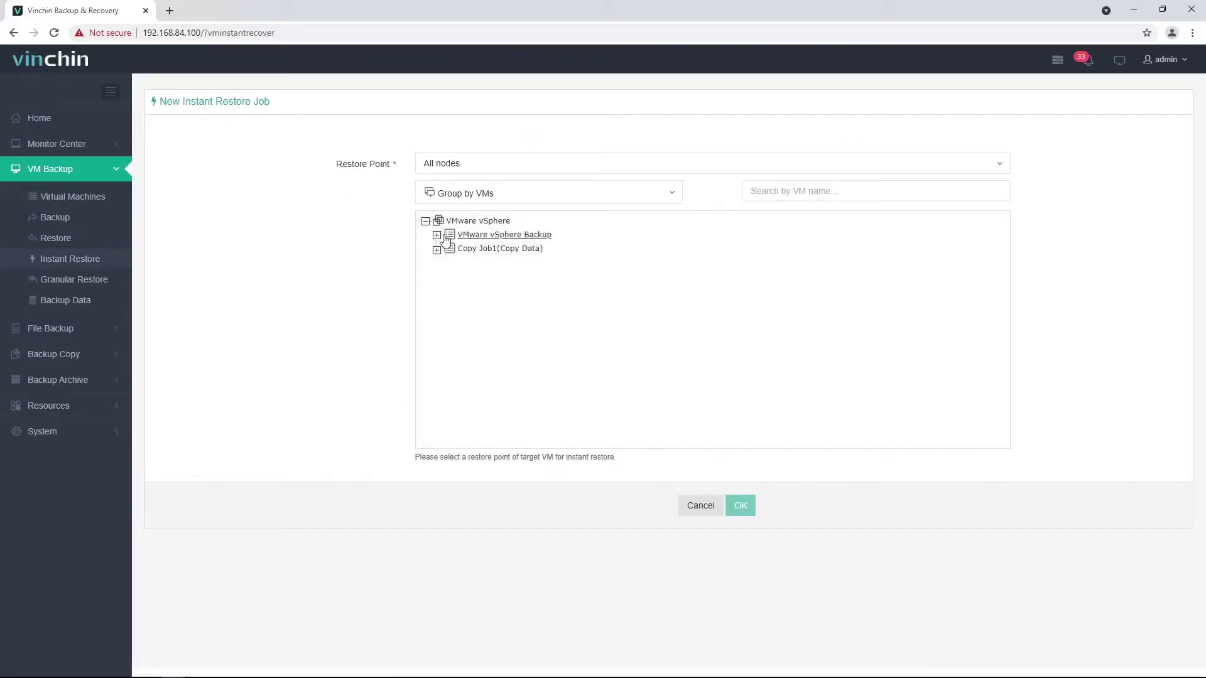
pyautogui.click(436, 249)
pyautogui.click(448, 263)
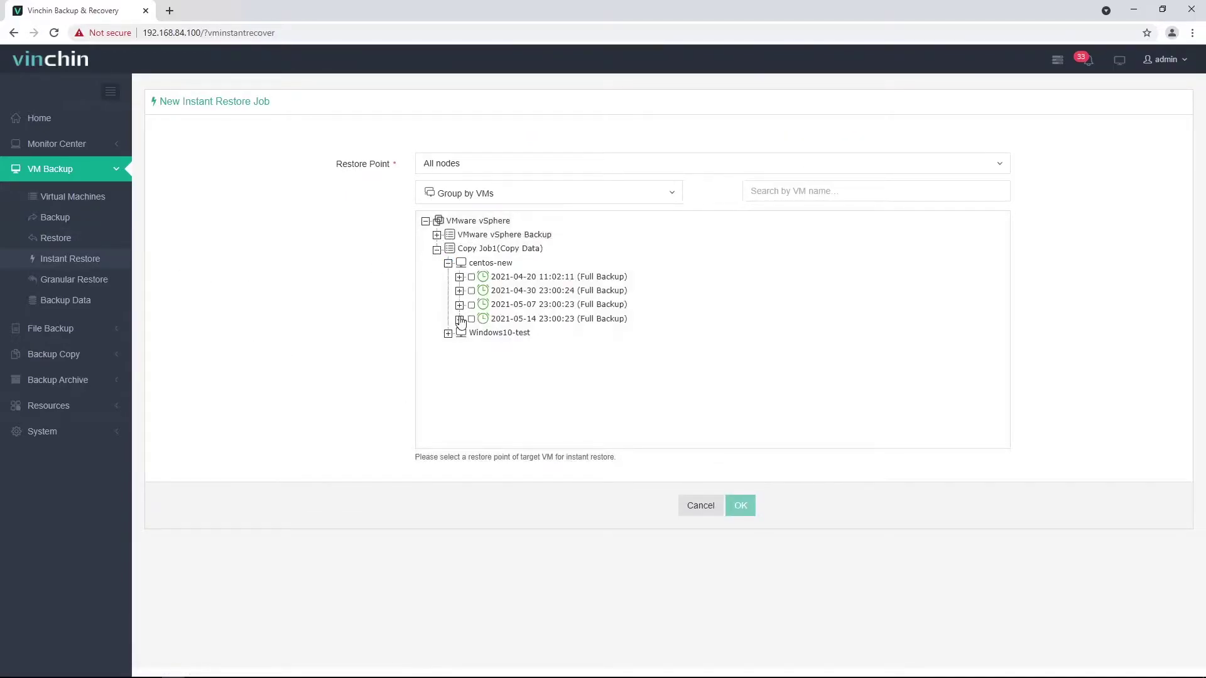
pyautogui.click(460, 319)
pyautogui.click(459, 319)
pyautogui.click(448, 402)
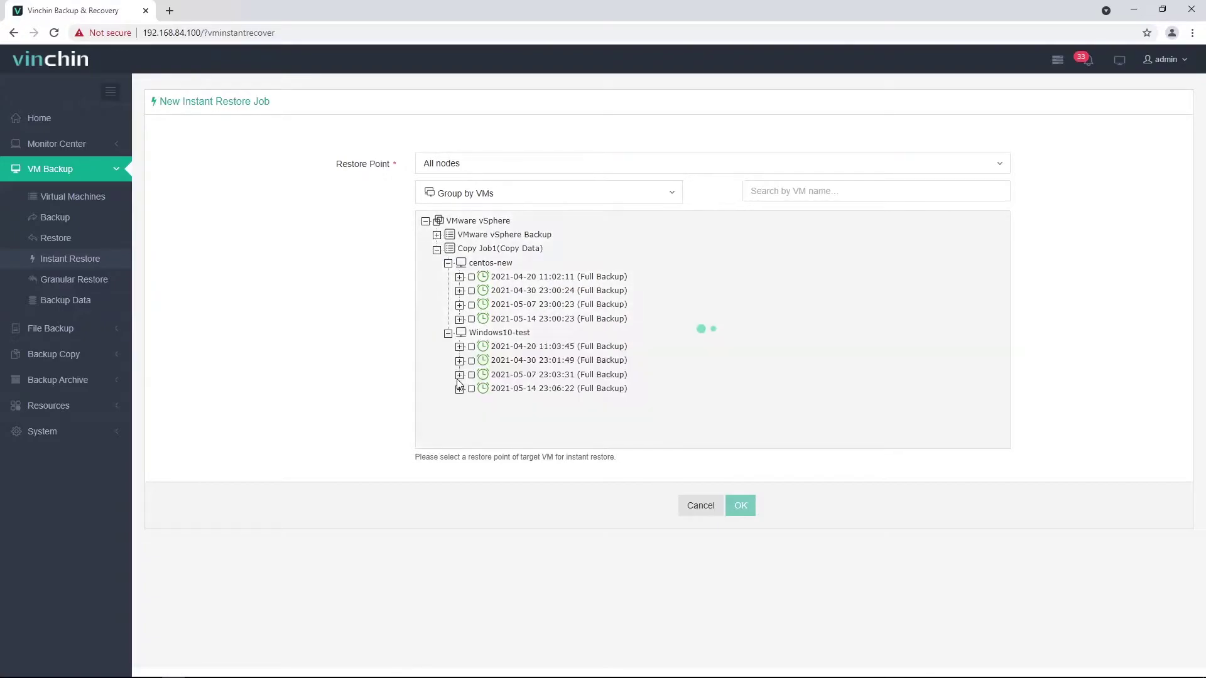
pyautogui.click(459, 389)
# Step: In a new Granular Restore job, expand Copy Job1's copied full and incremental points for both VMs
pyautogui.scroll(-1, 455, 370)
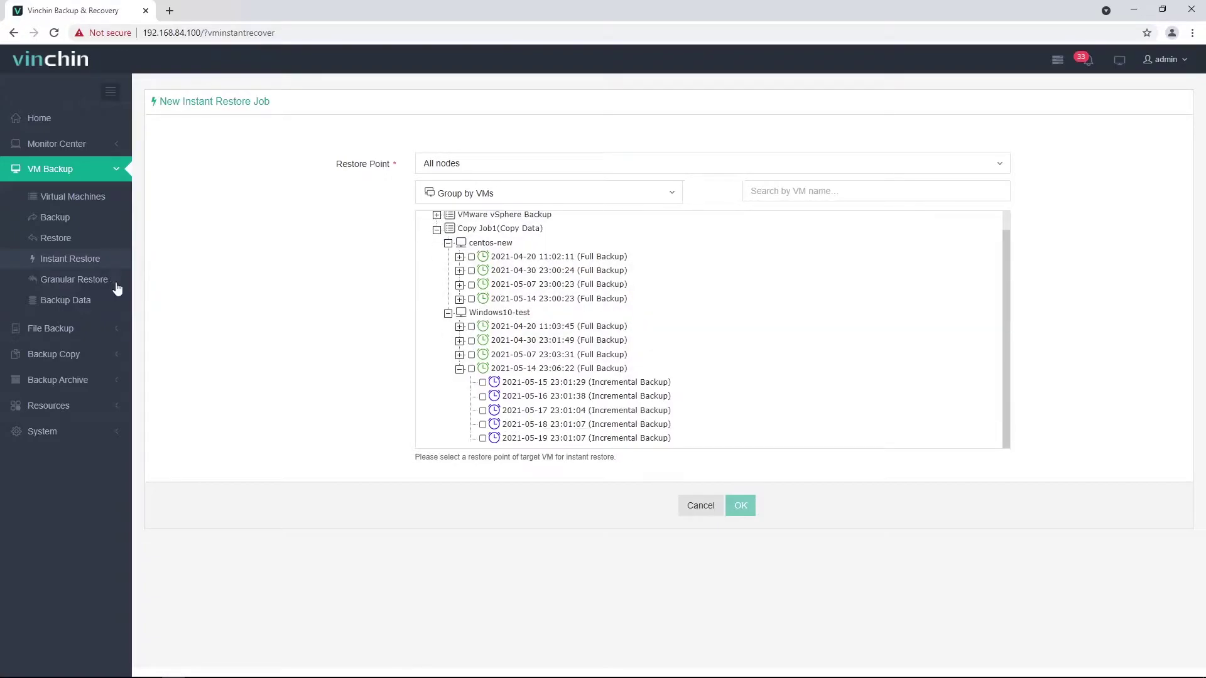
pyautogui.click(116, 280)
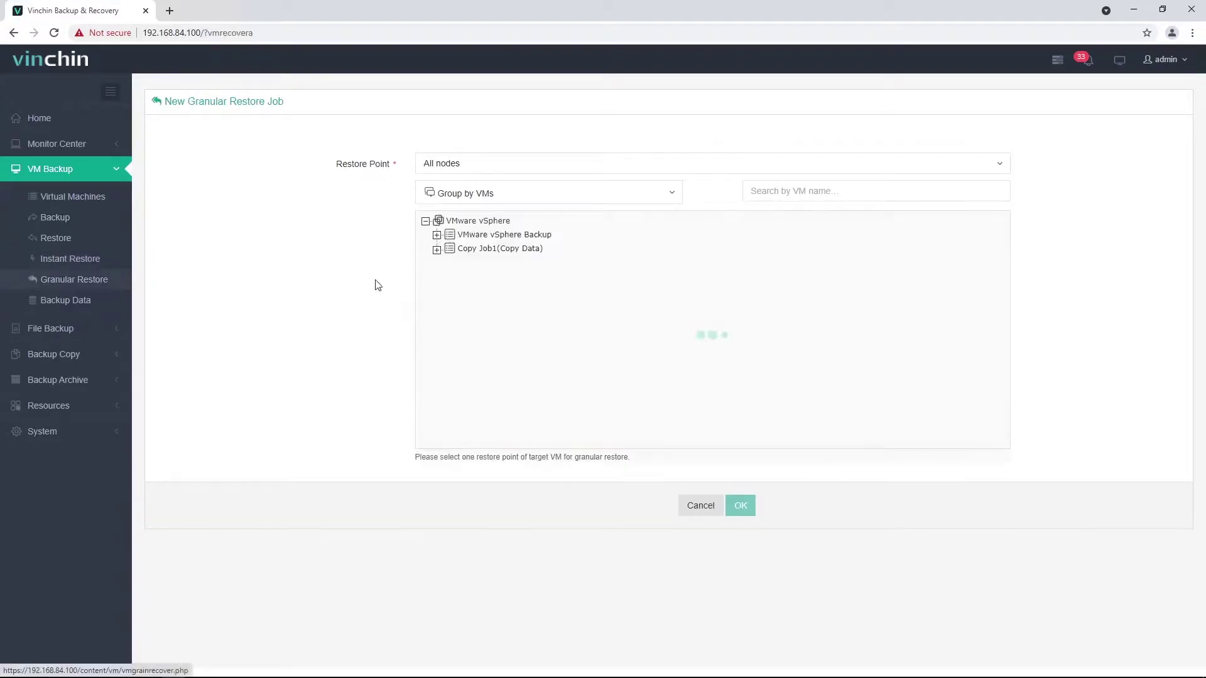
pyautogui.click(436, 250)
pyautogui.click(448, 263)
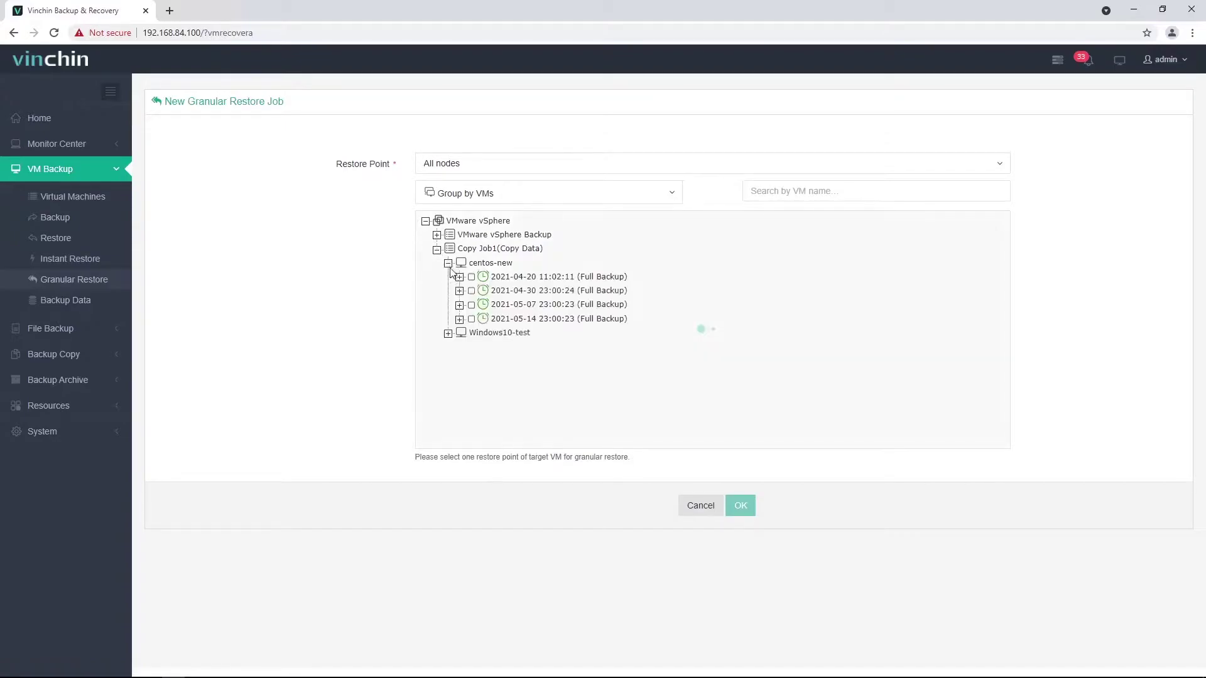
pyautogui.click(459, 319)
pyautogui.click(448, 403)
pyautogui.scroll(-1, 449, 414)
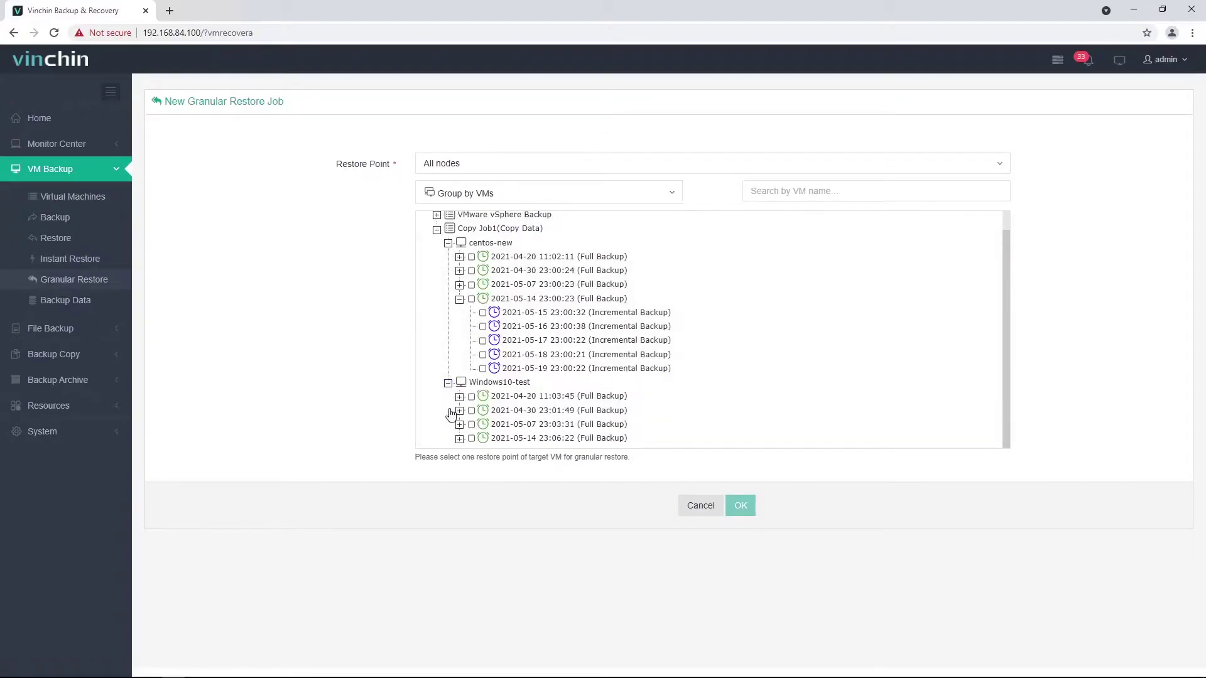
pyautogui.click(459, 439)
pyautogui.scroll(-1, 447, 420)
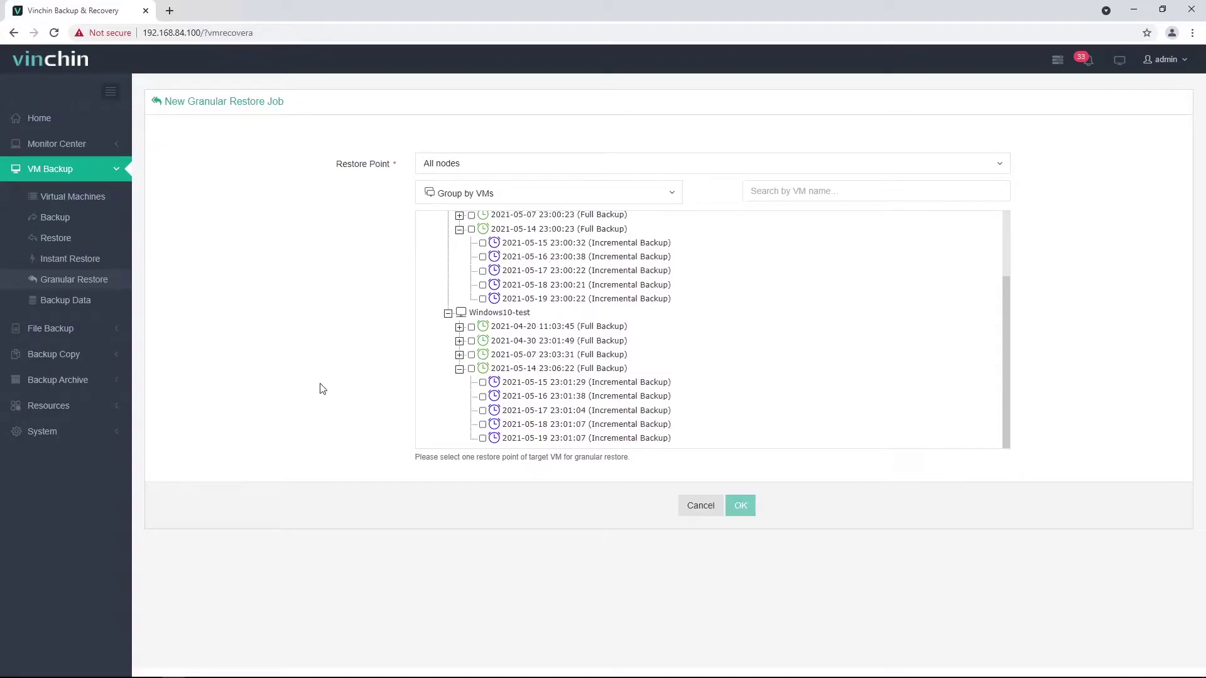
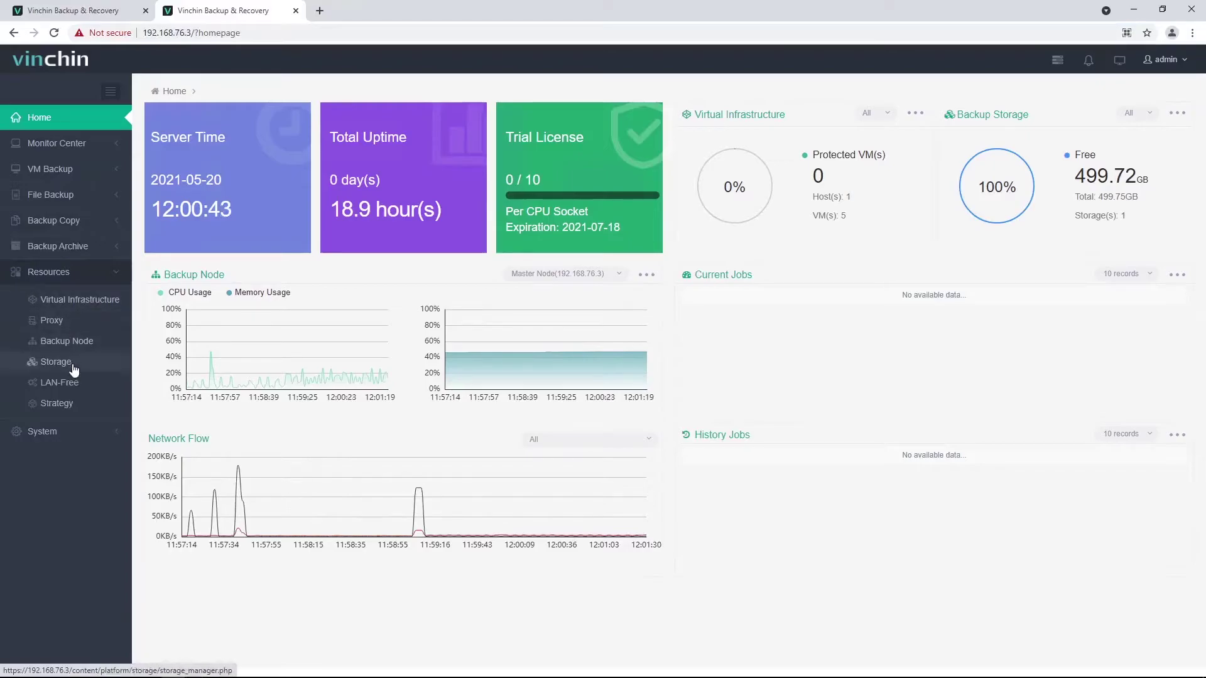
# Step: Confirm the off-site server's Local Disk1 is for Backup Copy, then begin adding storage on 192.168.84.100
pyautogui.click(72, 364)
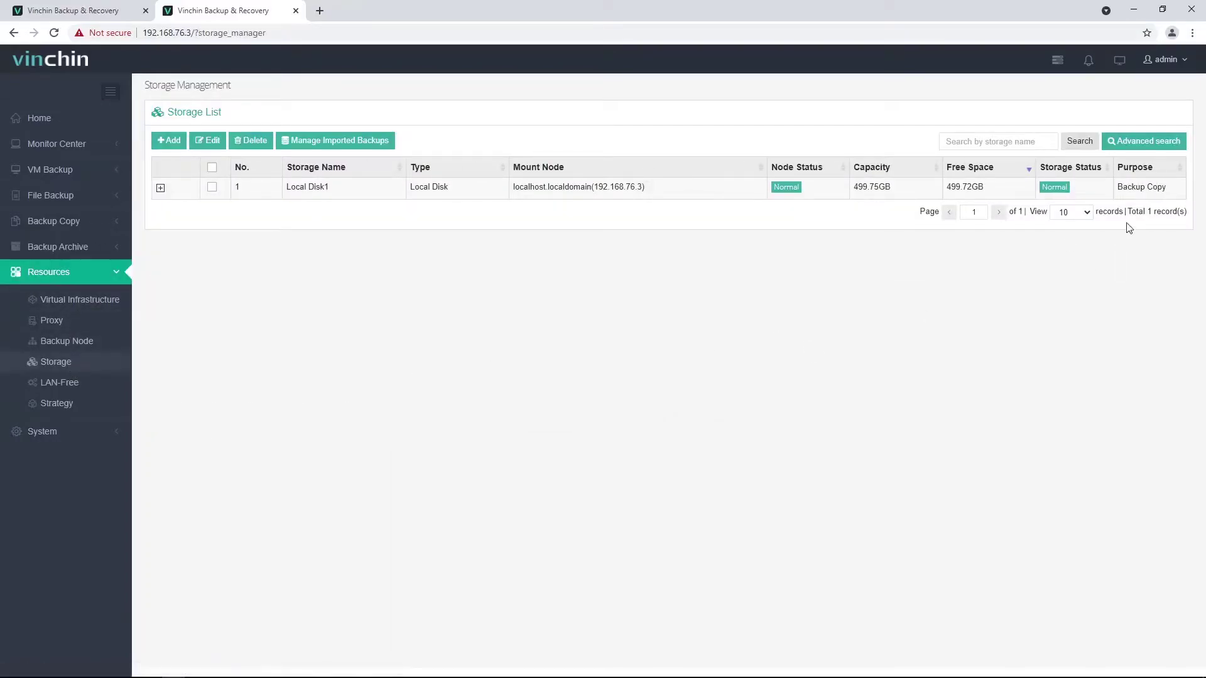
pyautogui.moveTo(1172, 188); pyautogui.dragTo(1115, 189)
pyautogui.click(87, 12)
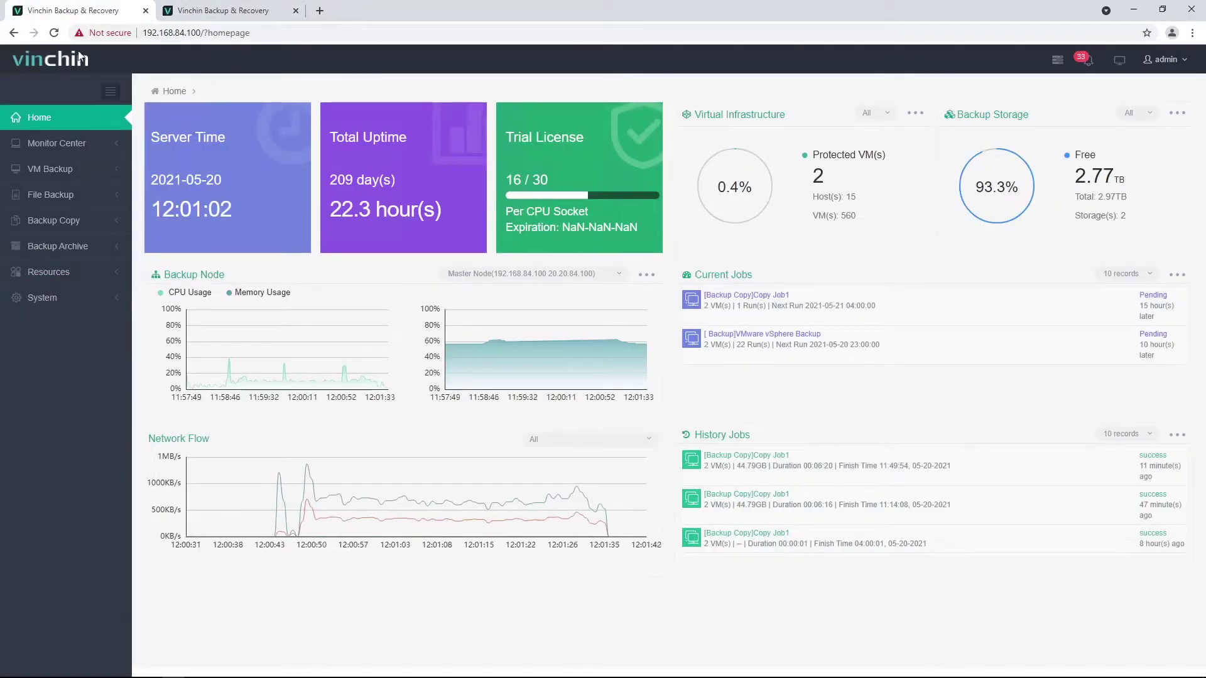
pyautogui.click(72, 281)
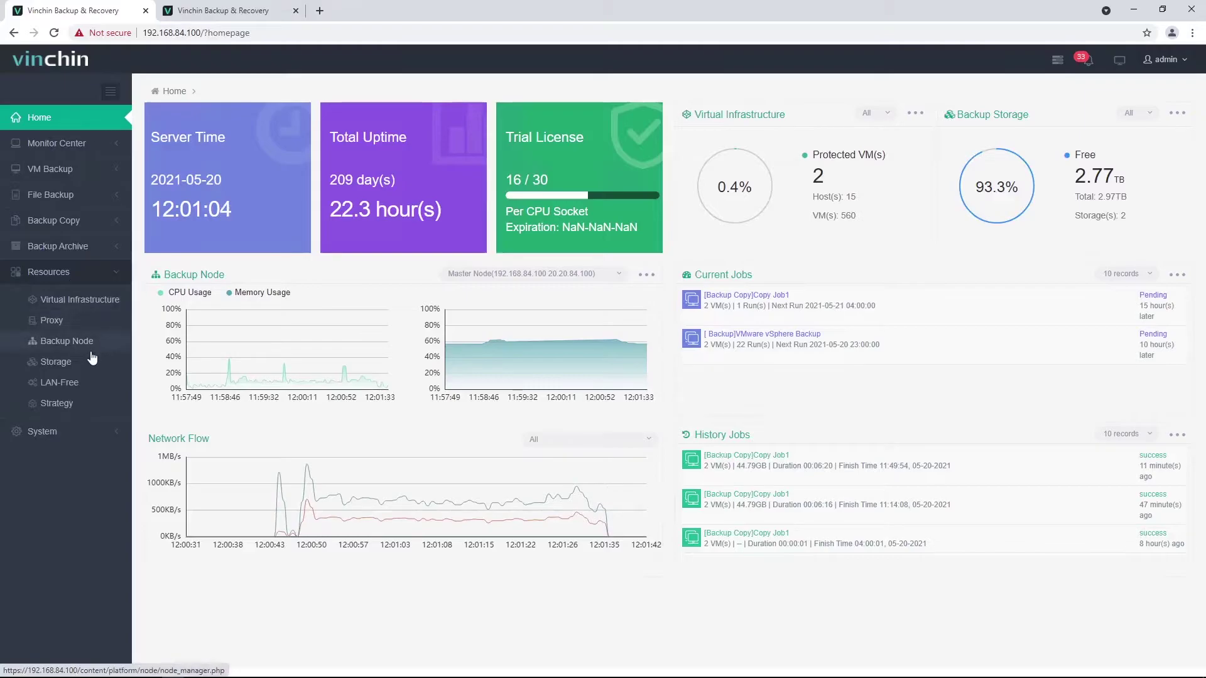
pyautogui.click(80, 361)
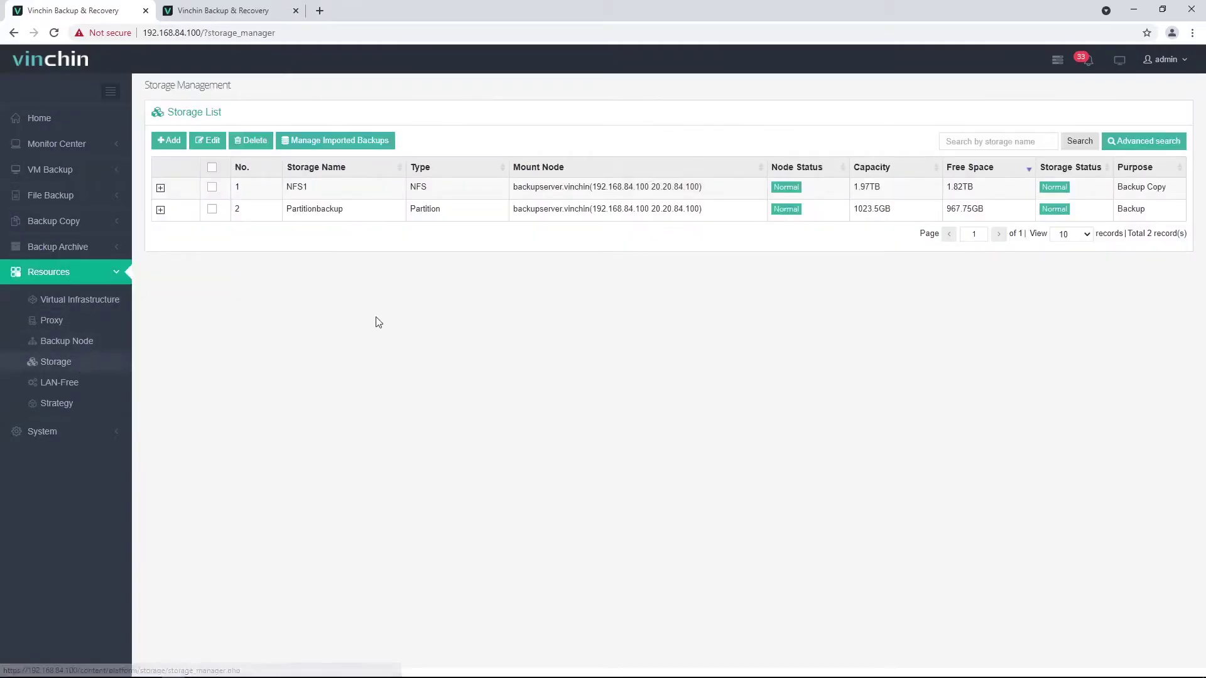
pyautogui.click(174, 146)
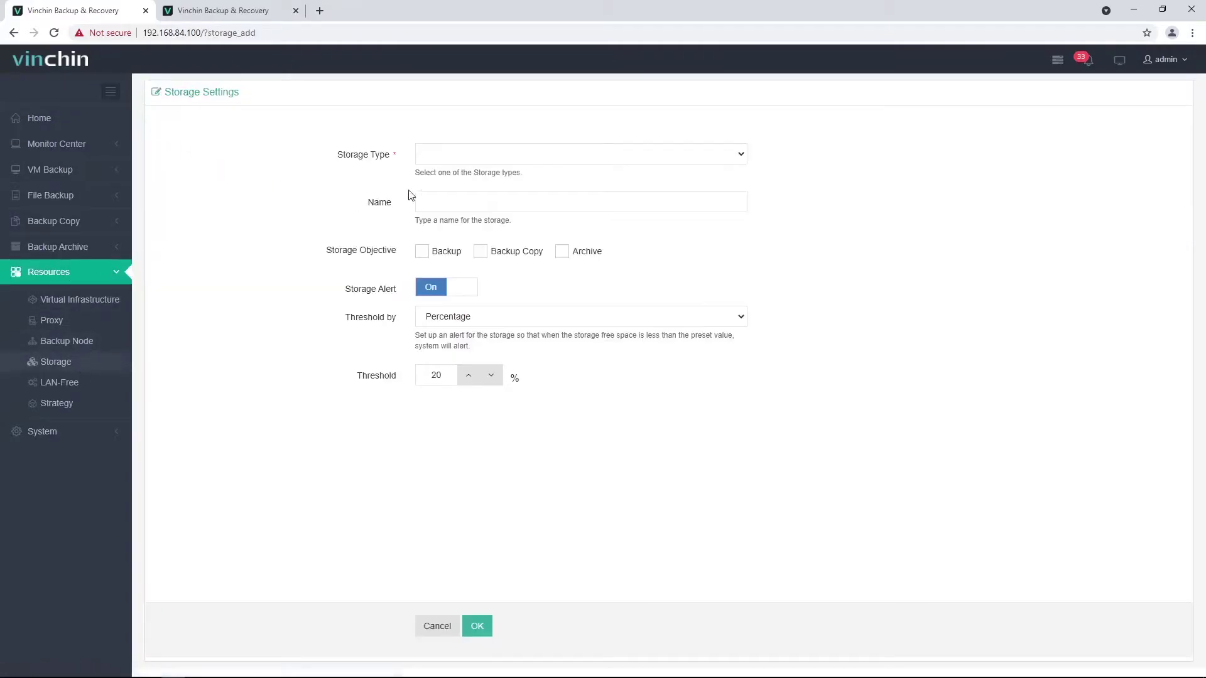
# Step: Add Off-site Storage type at 192.168.76.3 with the admin username and account password
pyautogui.click(454, 157)
pyautogui.click(466, 269)
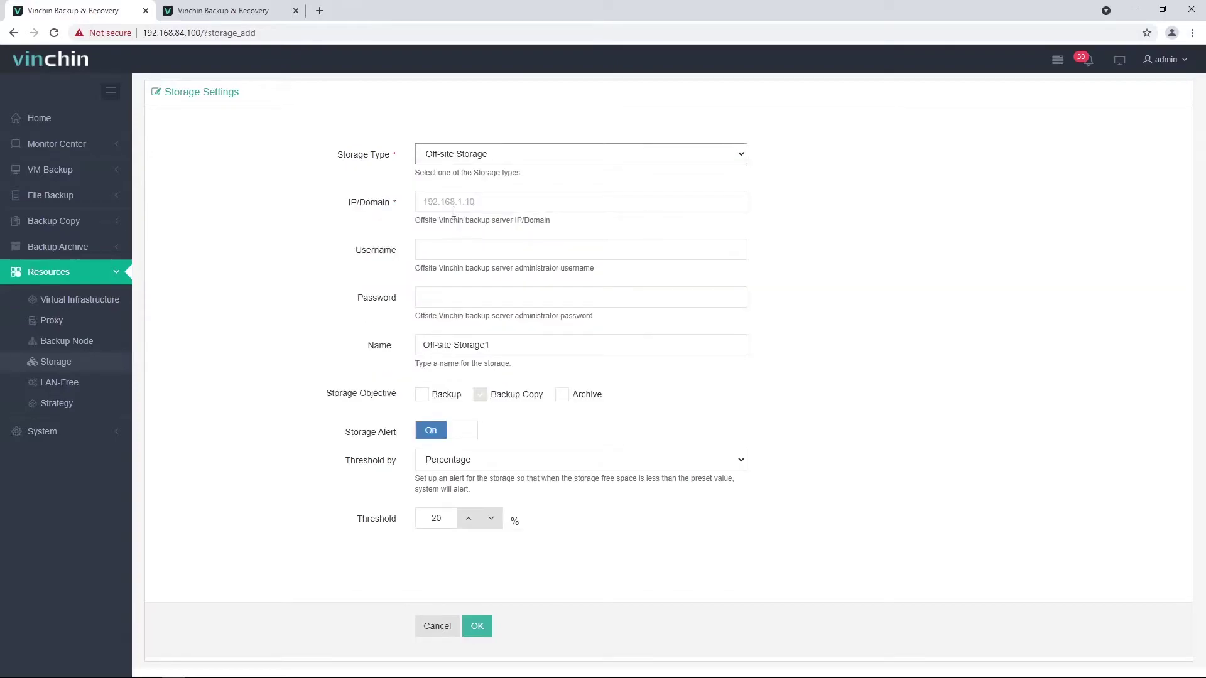
pyautogui.click(456, 201)
pyautogui.write('192.16')
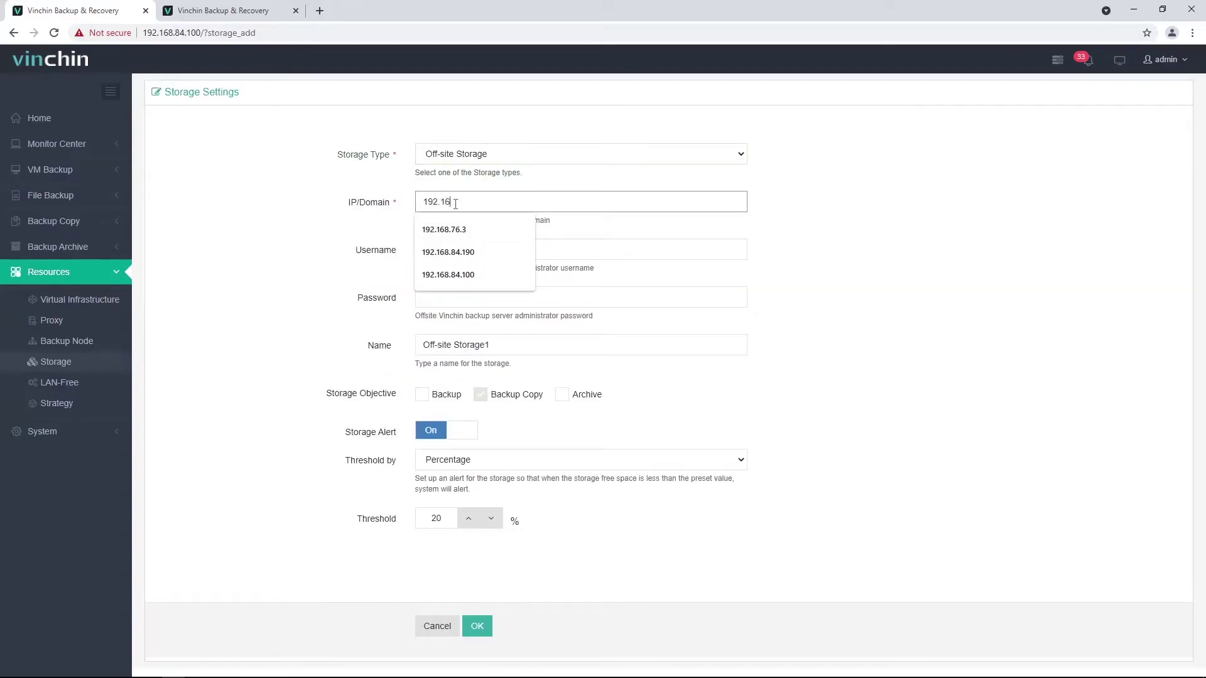
pyautogui.write('8.76.3')
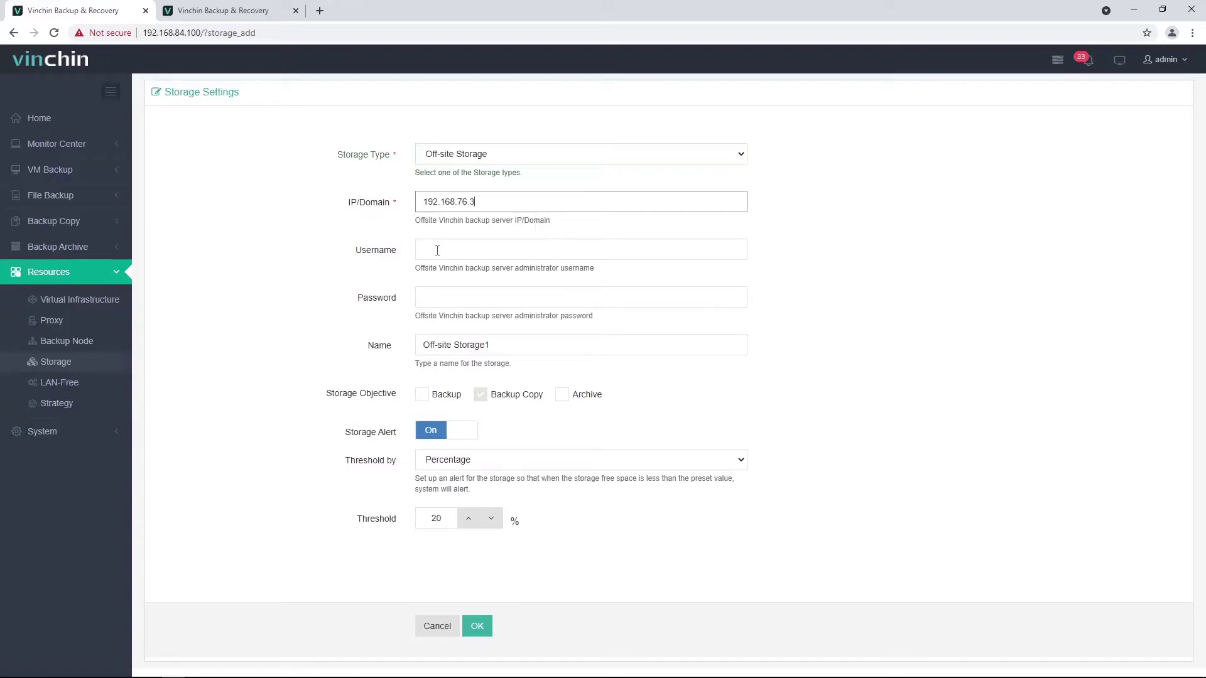
pyautogui.click(437, 250)
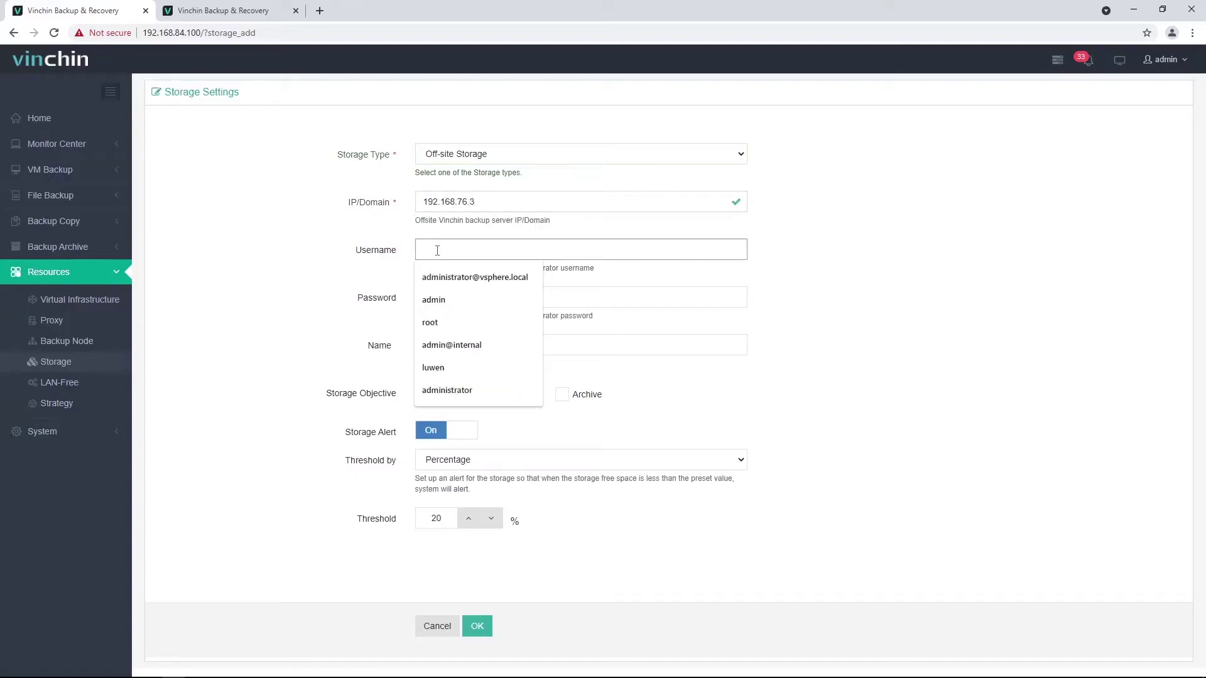
pyautogui.write('admin')
pyautogui.press('Tab')
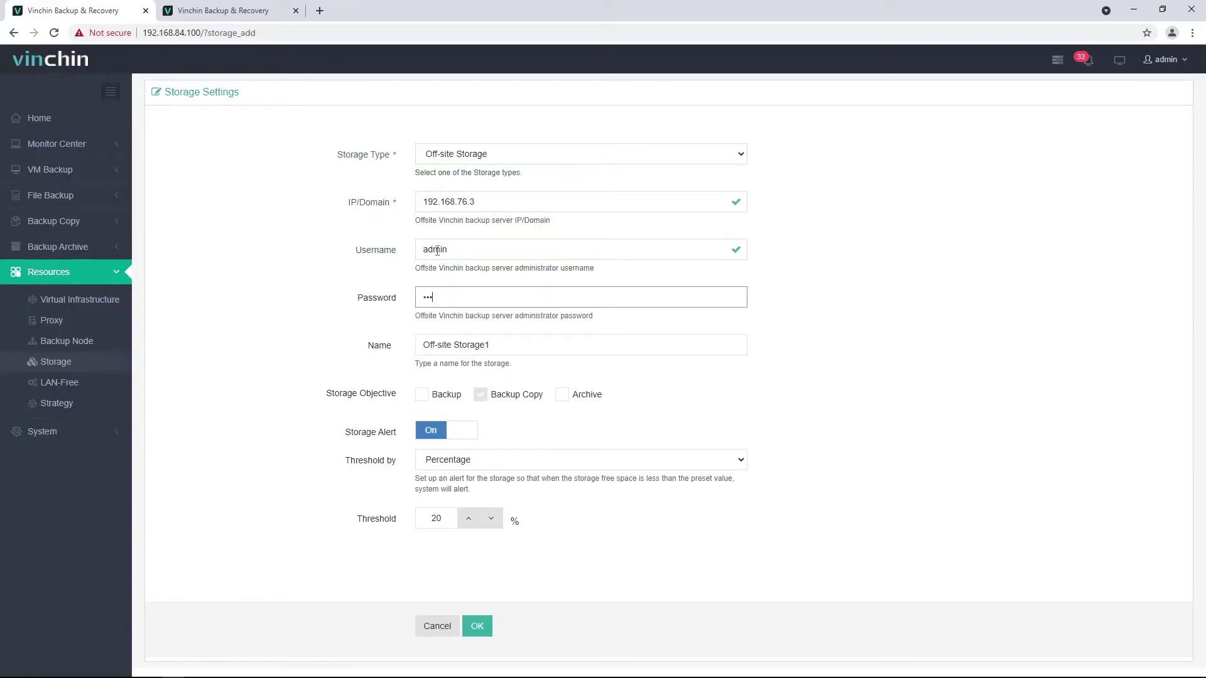
pyautogui.click(327, 312)
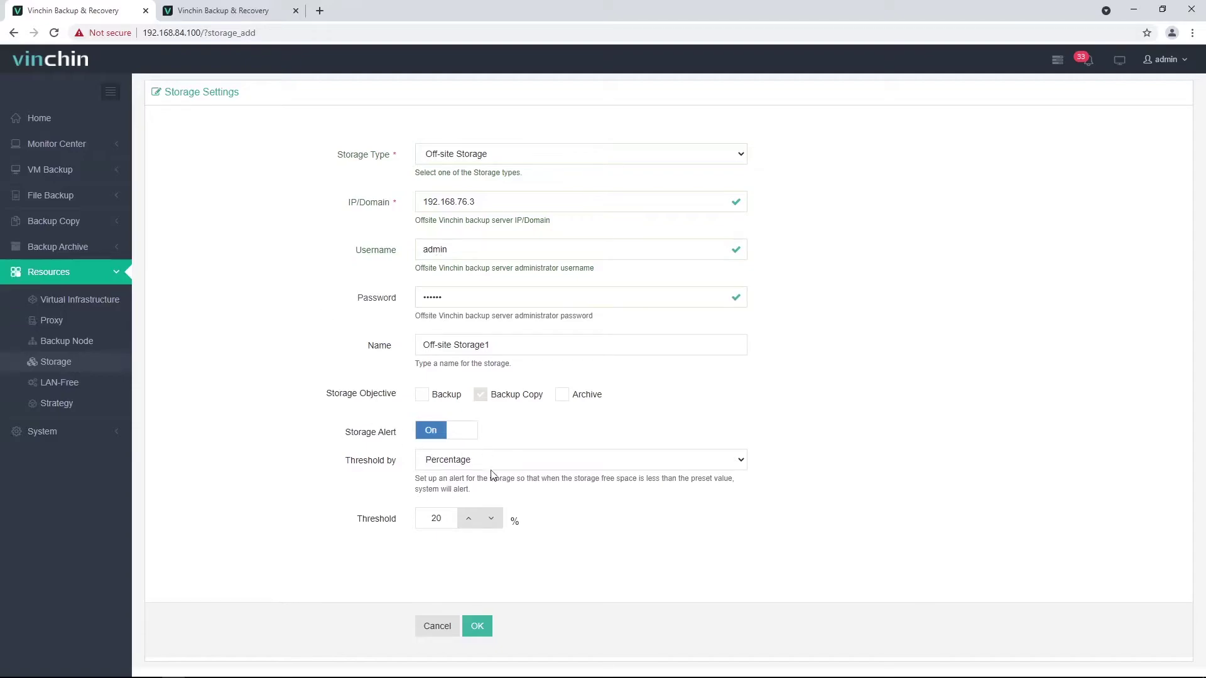
pyautogui.click(479, 621)
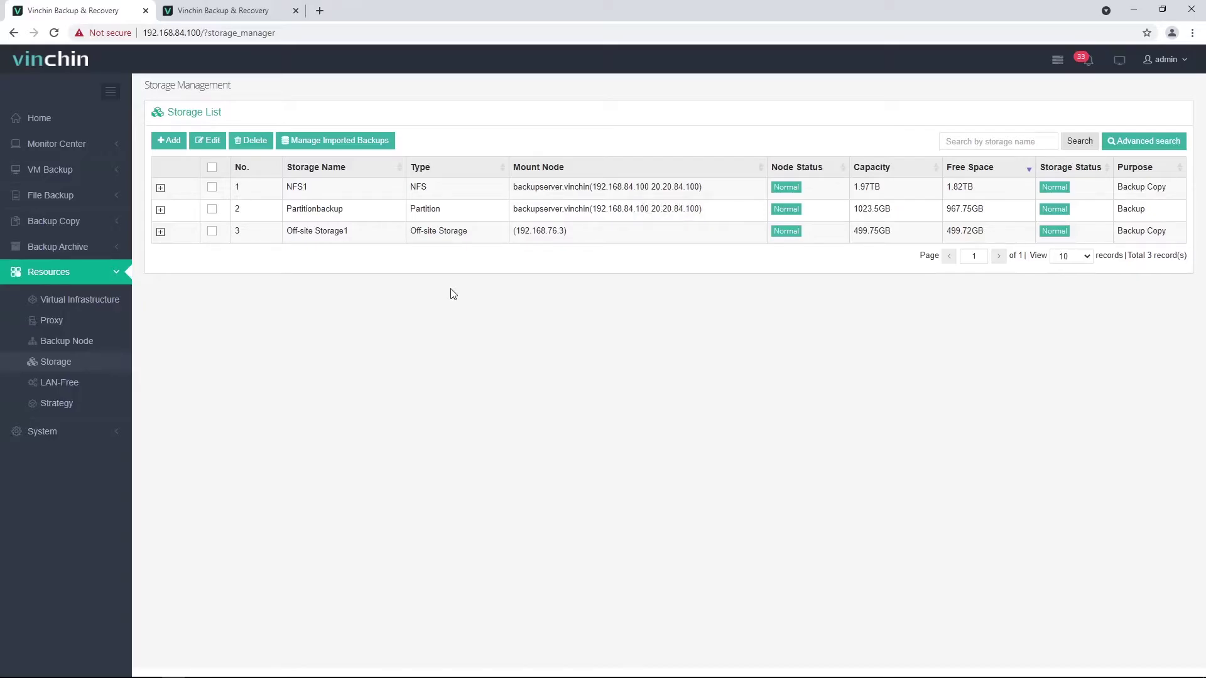
# Step: Start a new copy job with the VMware vSphere Backup job's VMs as source
pyautogui.click(56, 224)
pyautogui.click(50, 249)
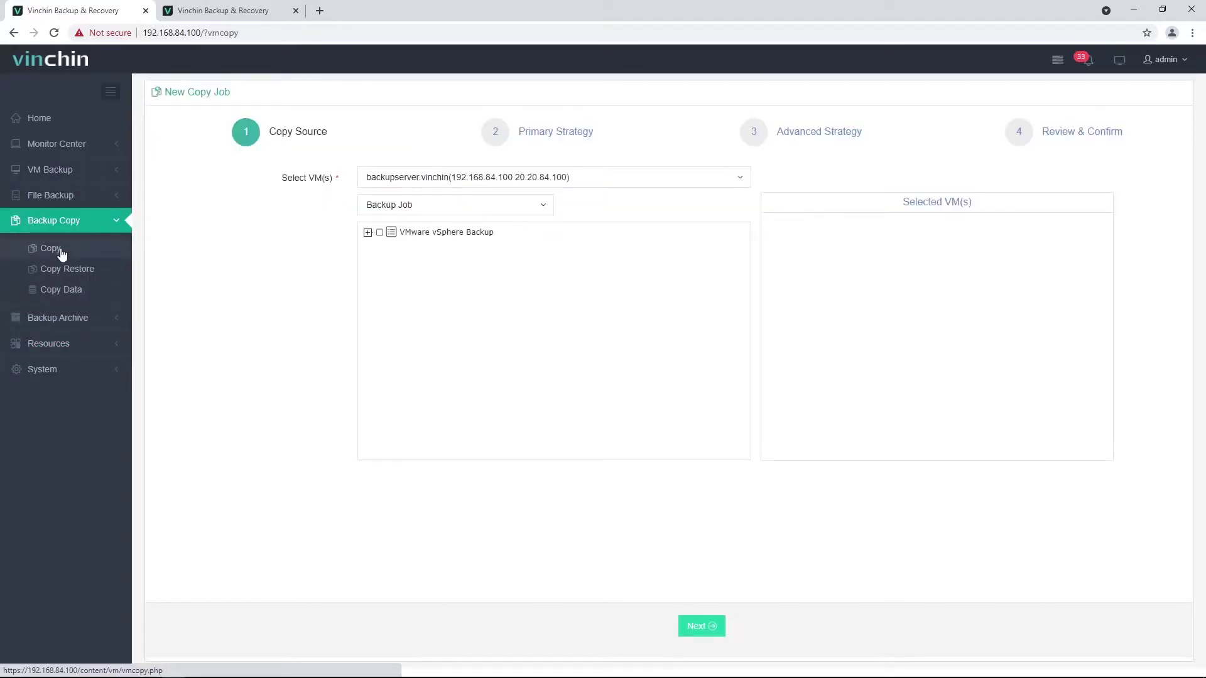
pyautogui.click(379, 233)
pyautogui.click(696, 624)
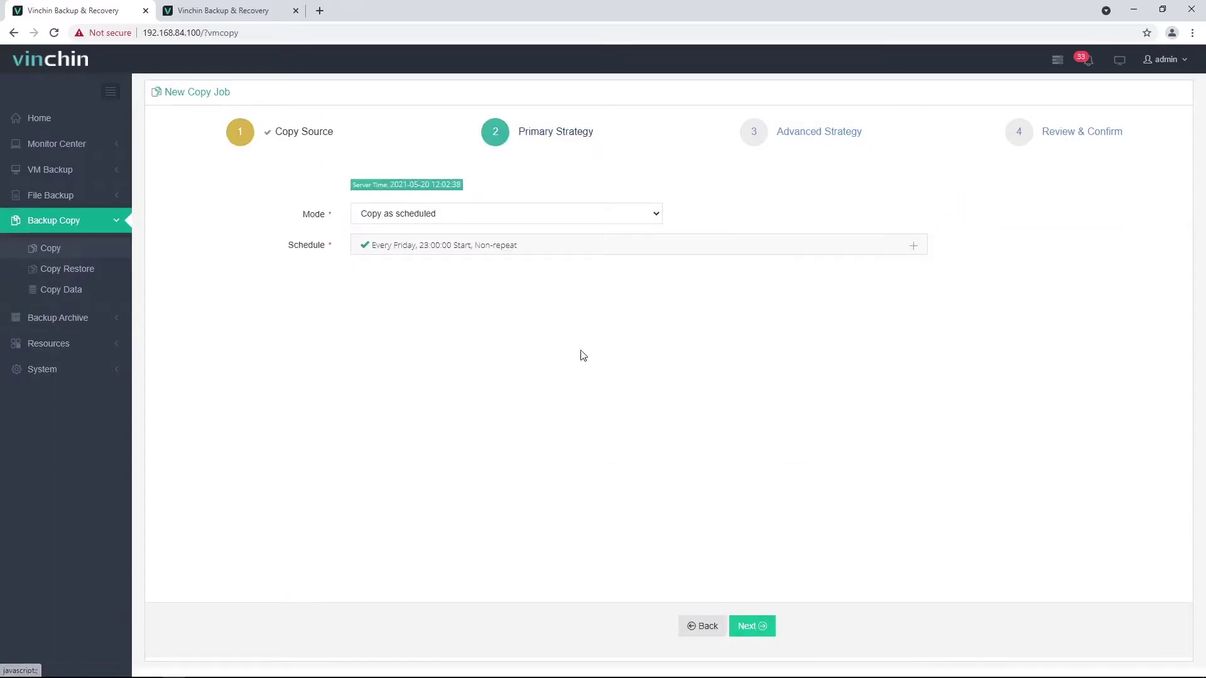
# Step: Schedule the copy job to run daily at 4:00
pyautogui.click(666, 244)
pyautogui.click(389, 277)
pyautogui.click(725, 275)
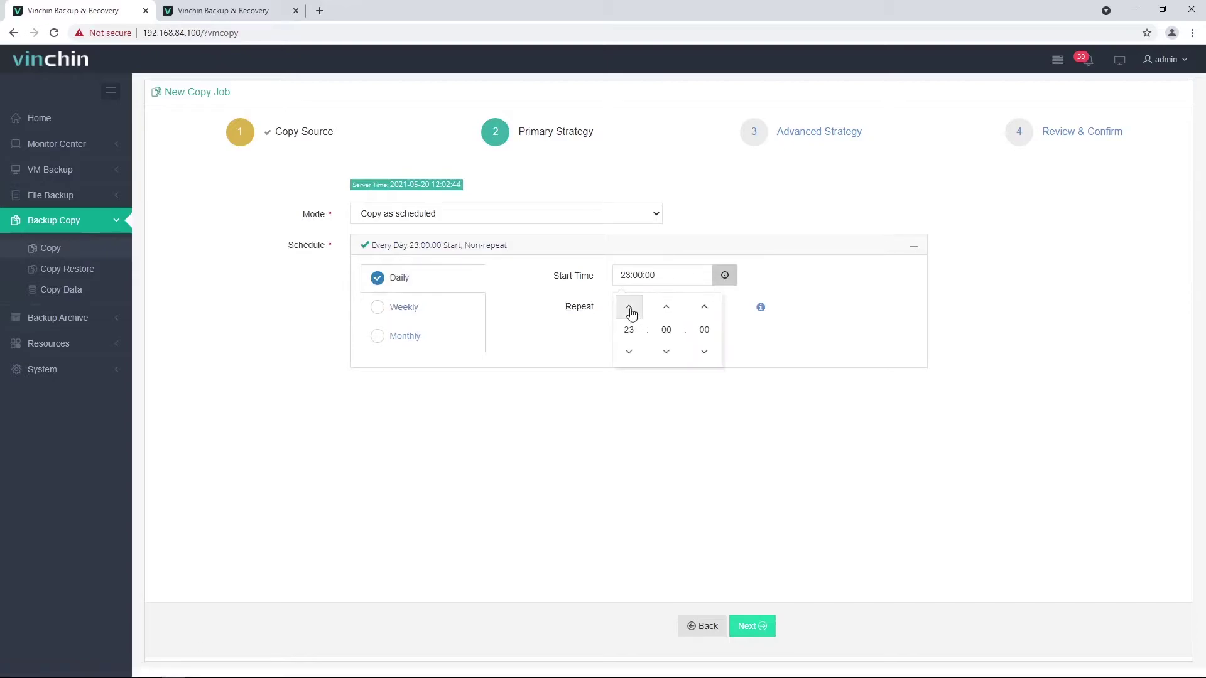
pyautogui.click(629, 308)
# Step: Target Off-site Storage1 as the copy destination and submit Copy Job2
pyautogui.click(748, 625)
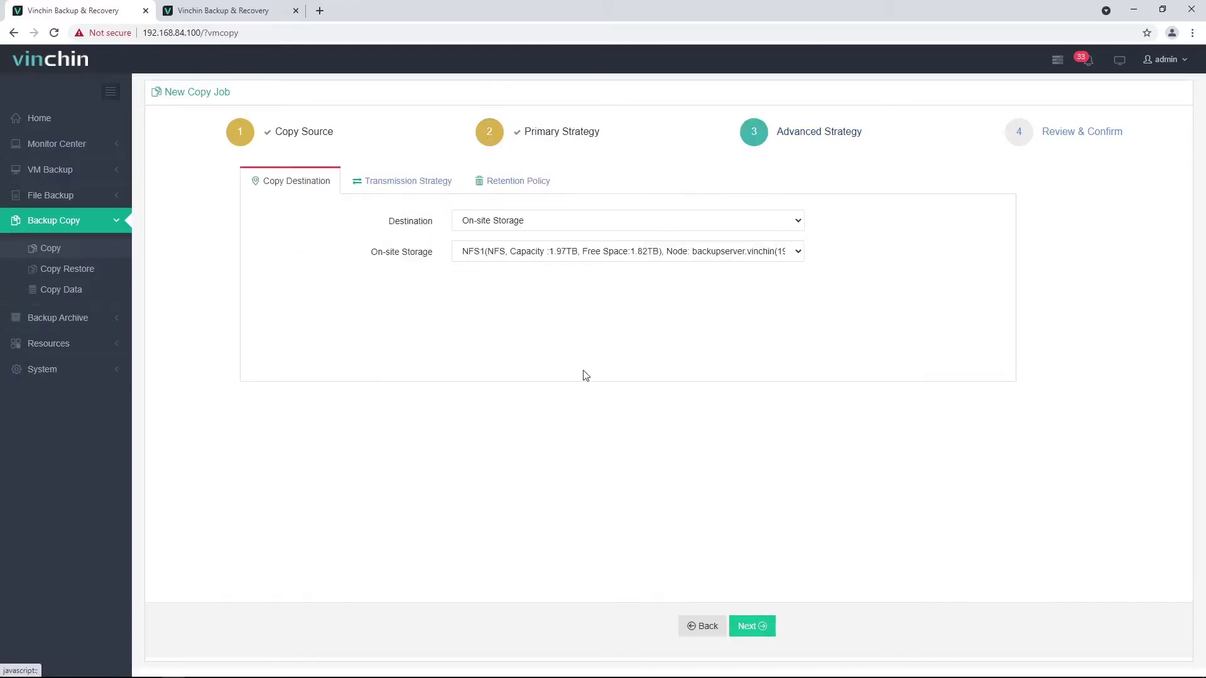
pyautogui.click(544, 225)
pyautogui.click(515, 244)
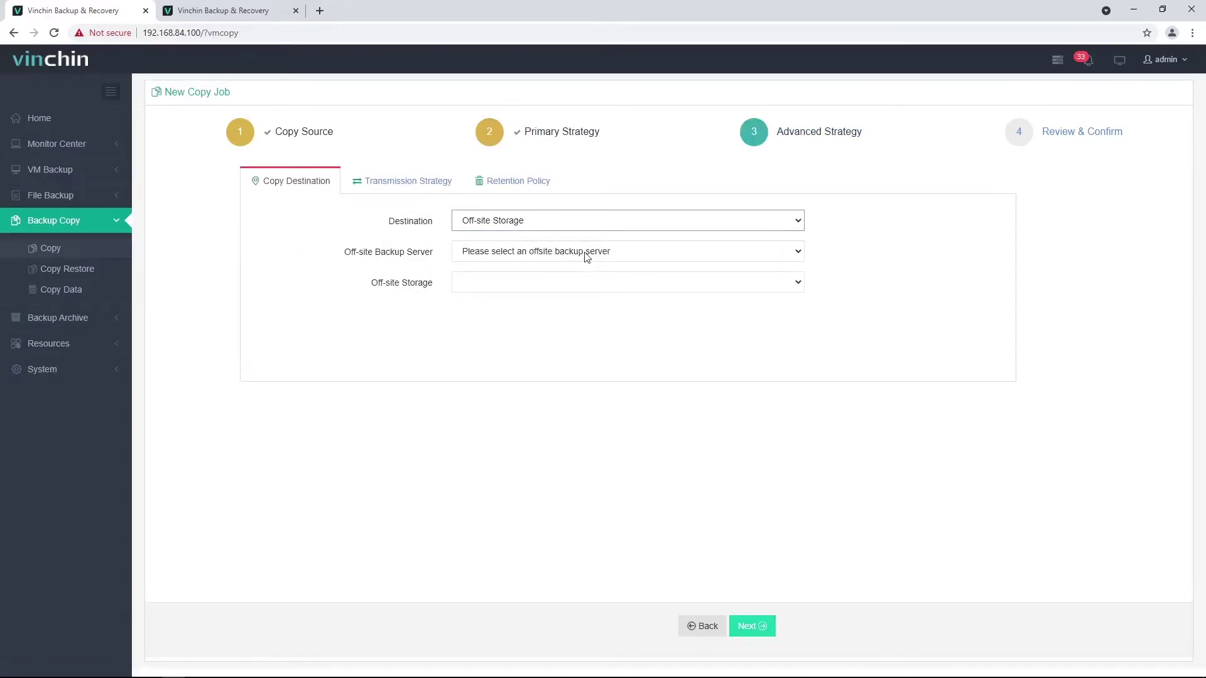
pyautogui.click(585, 254)
pyautogui.click(622, 279)
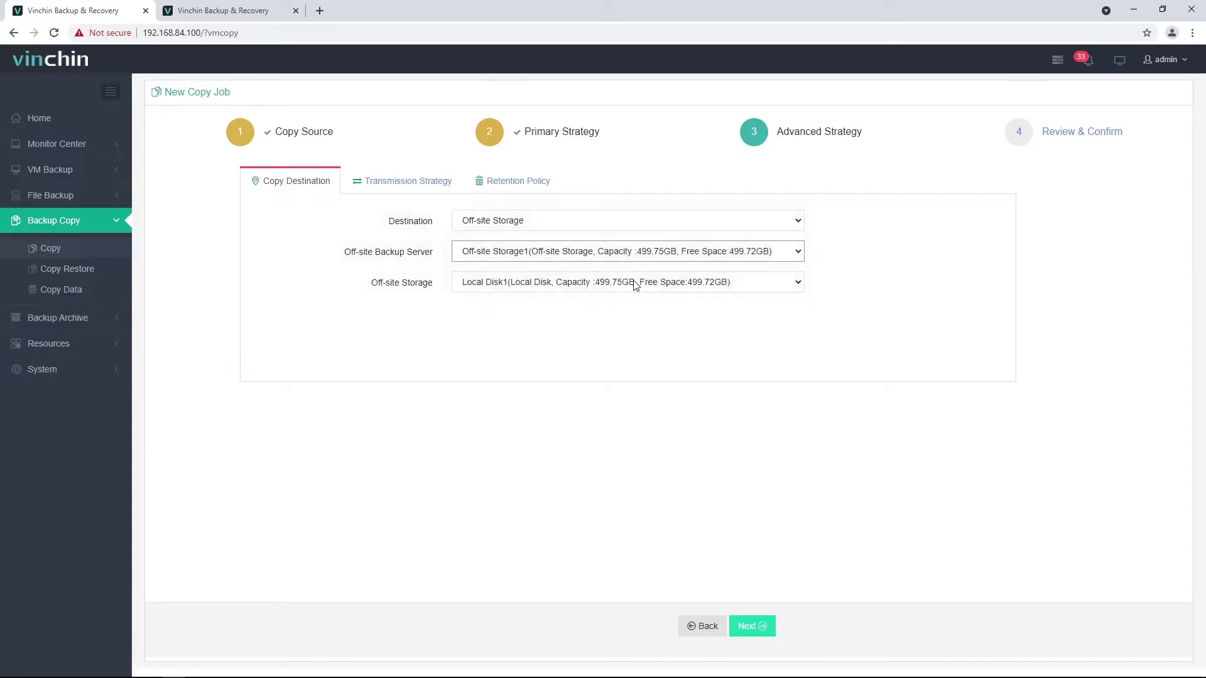
pyautogui.click(747, 626)
pyautogui.click(757, 626)
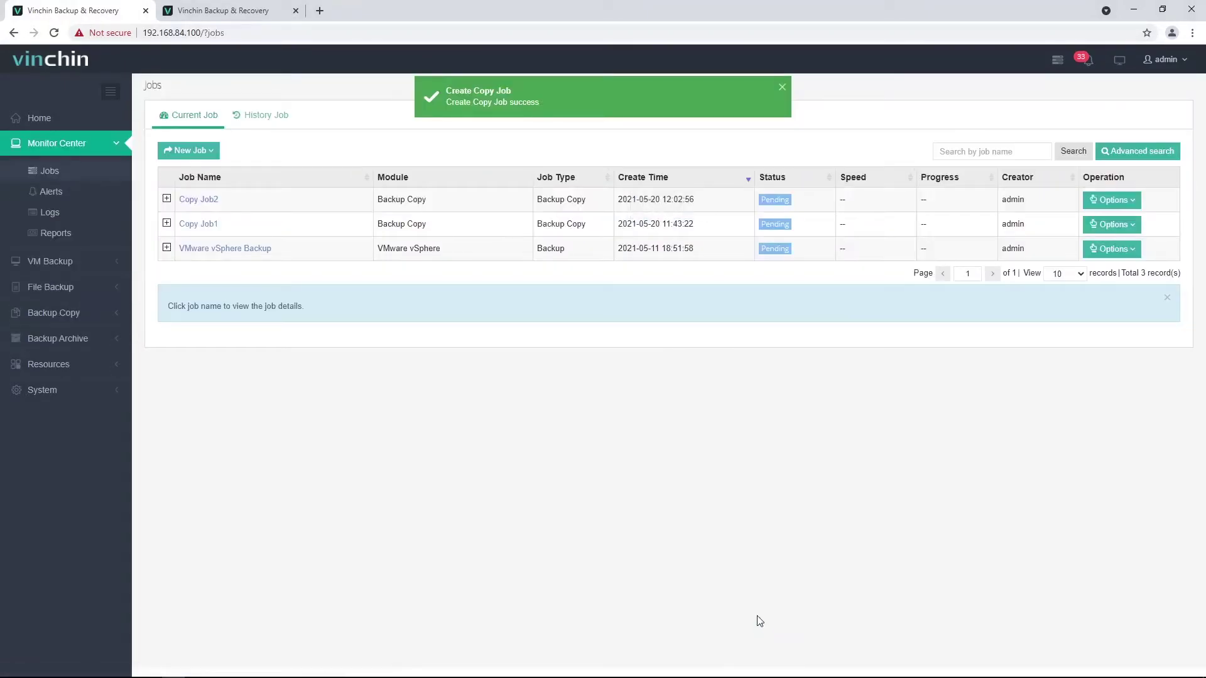
# Step: Start Copy Job2 immediately and view its run log reporting job success
pyautogui.click(1125, 201)
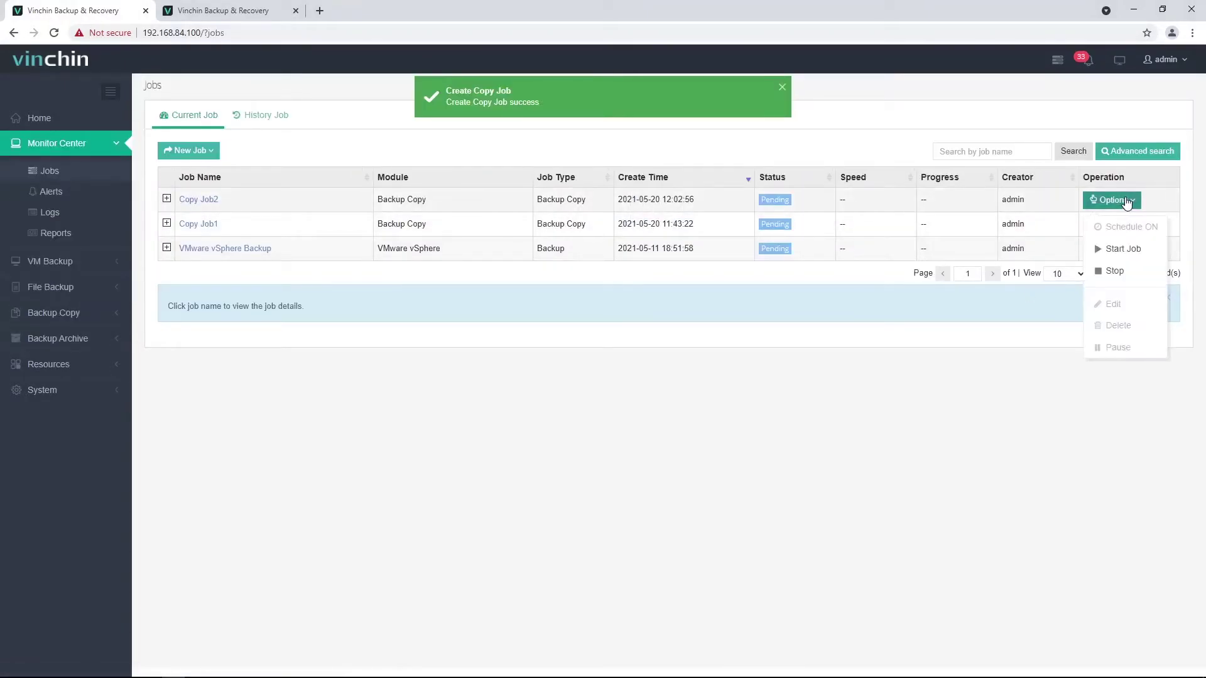
pyautogui.click(1134, 251)
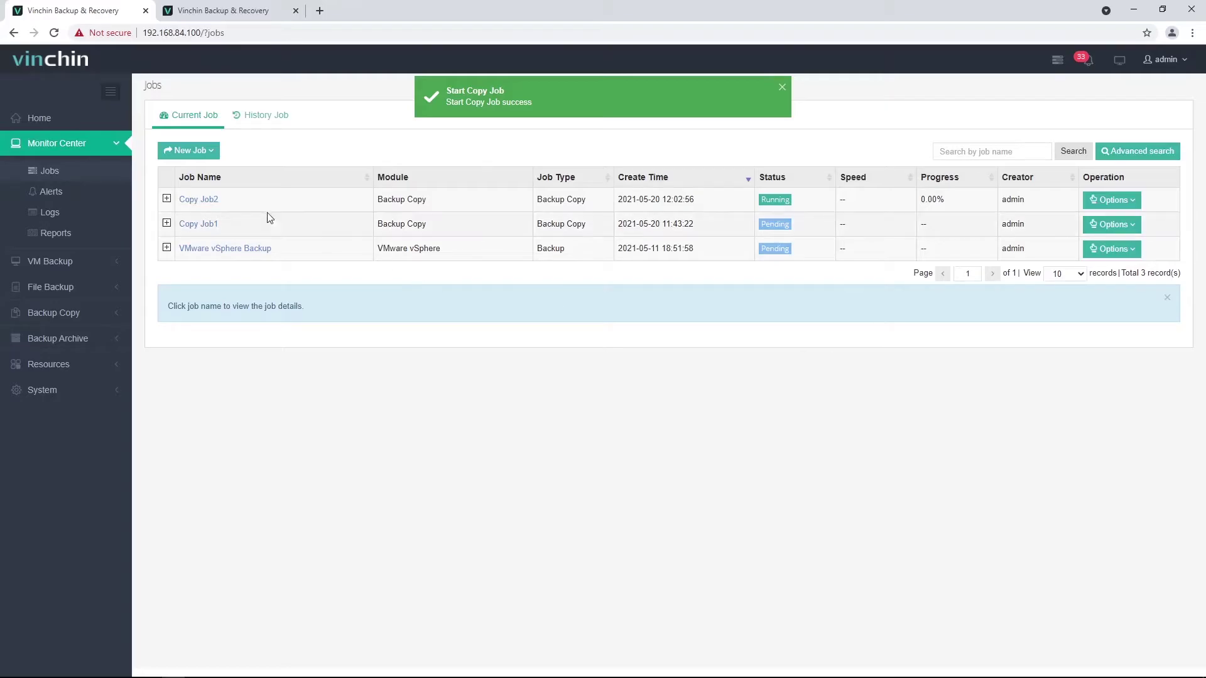
pyautogui.click(204, 199)
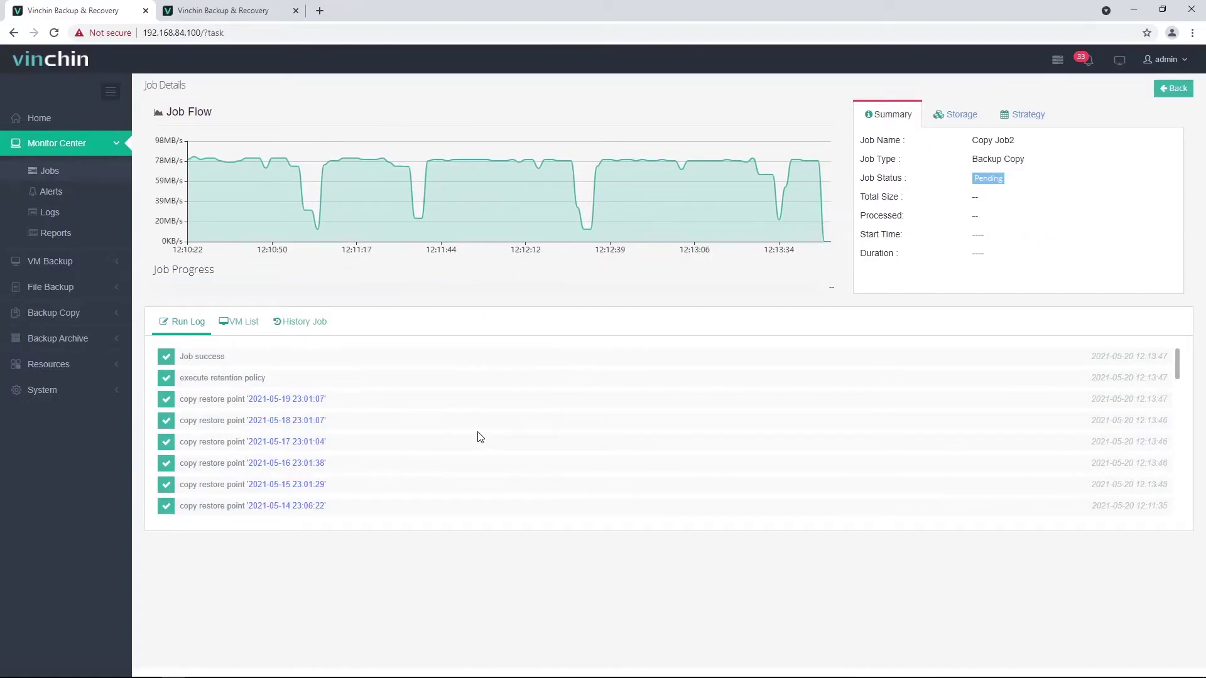
pyautogui.click(57, 319)
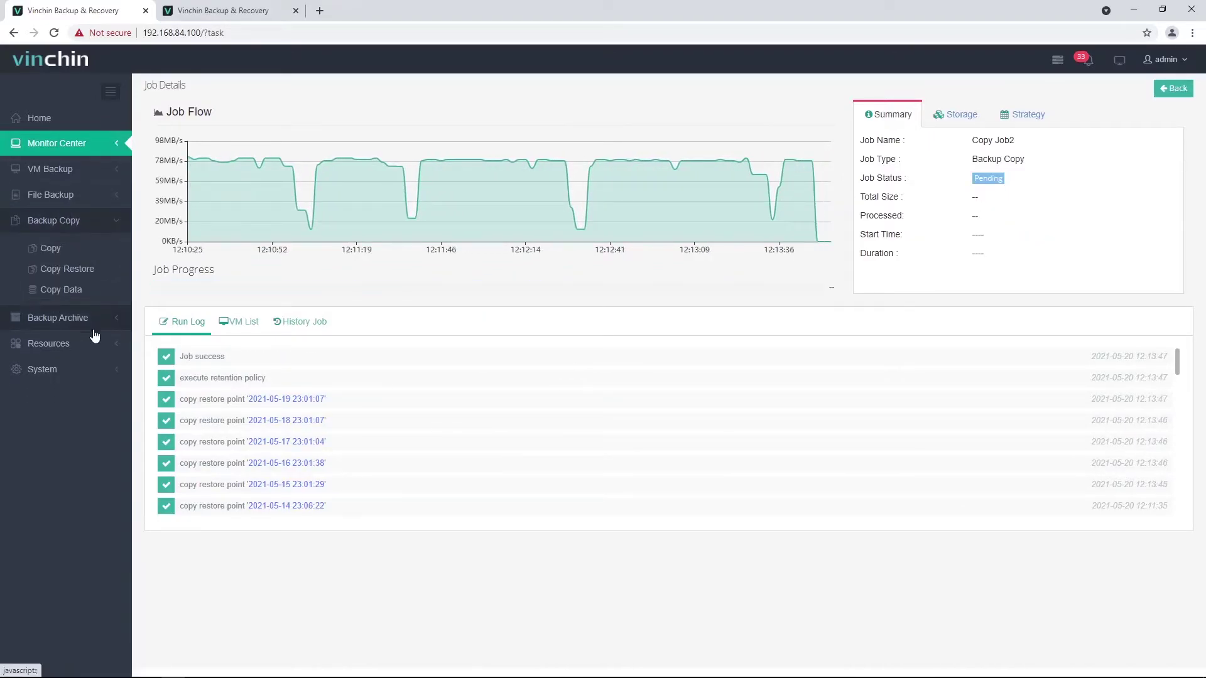
# Step: Expand Off-site Storage > Copy Job2 to show Windows10-test and centos-new's 2021-05-14 full backups and points
pyautogui.click(66, 292)
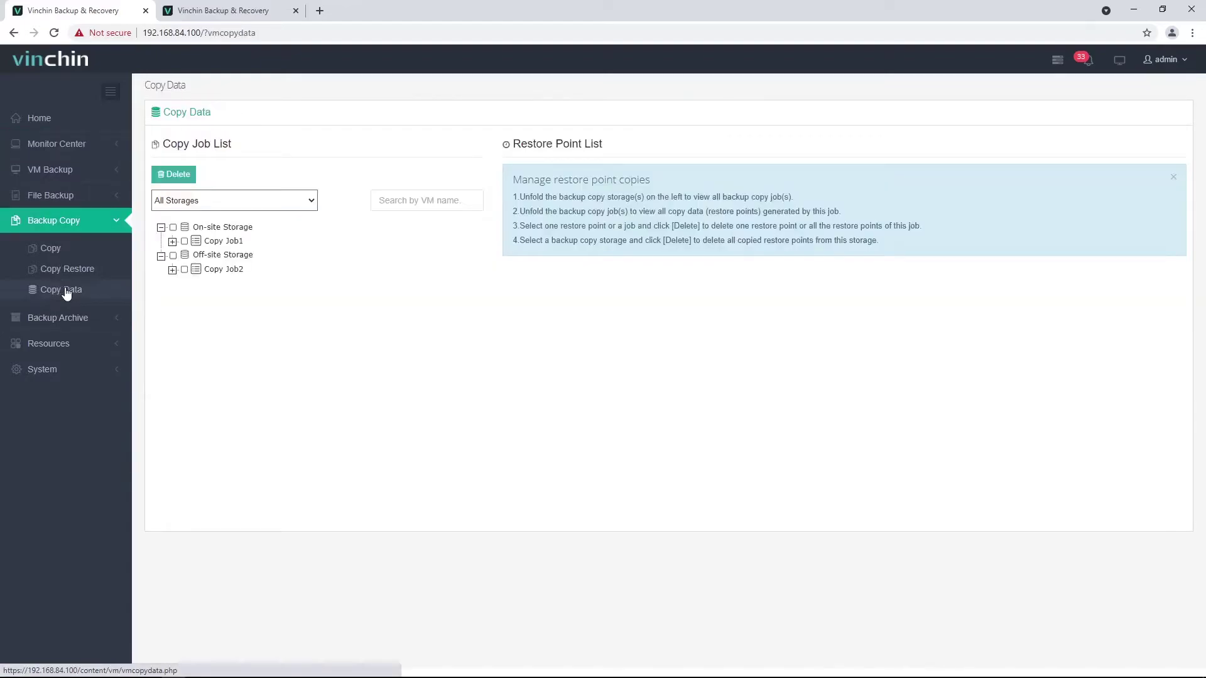
pyautogui.click(220, 257)
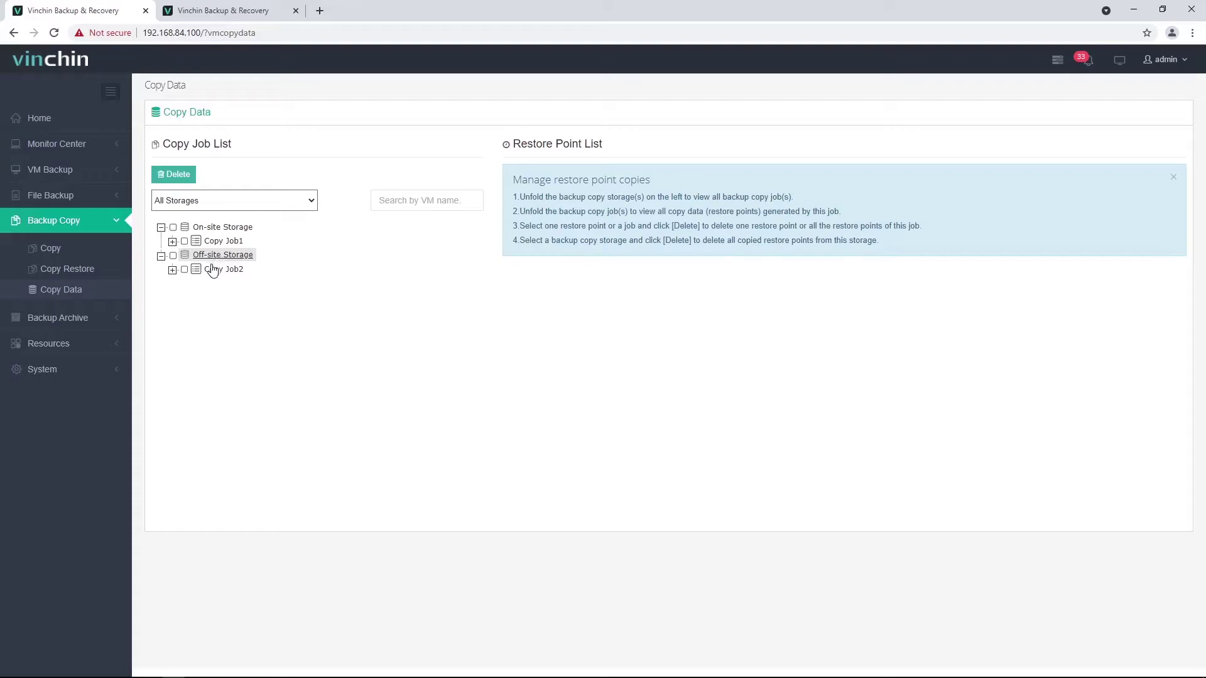
pyautogui.click(172, 270)
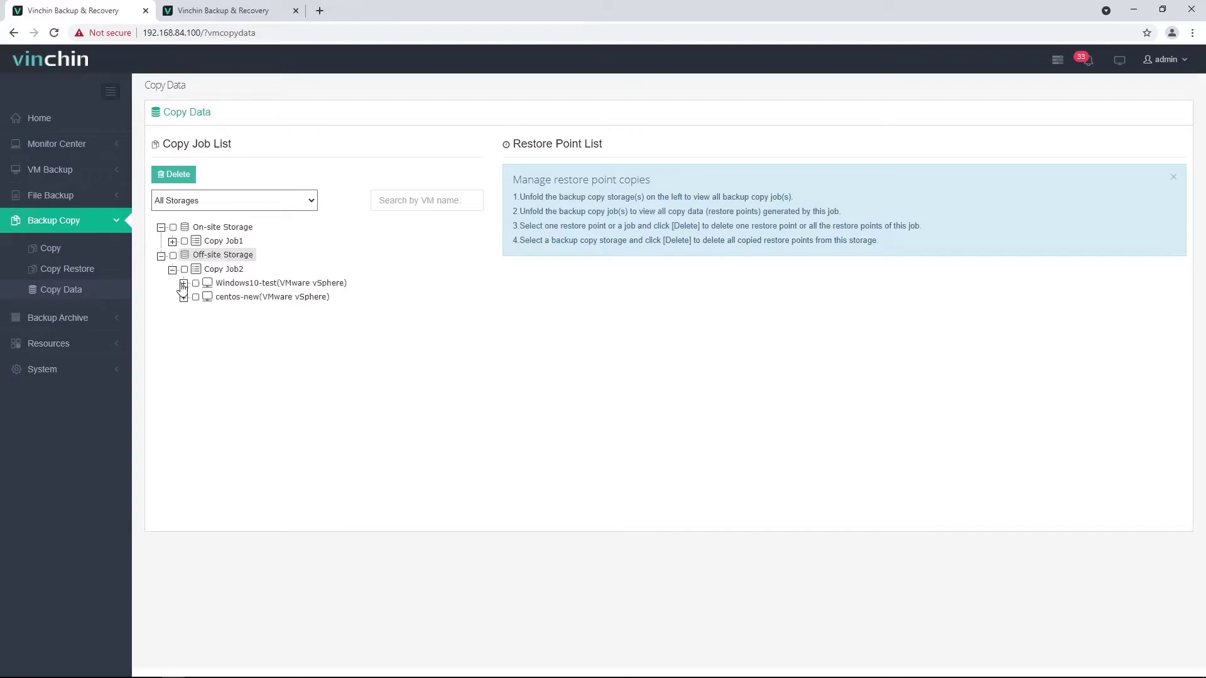
pyautogui.click(184, 283)
pyautogui.click(183, 353)
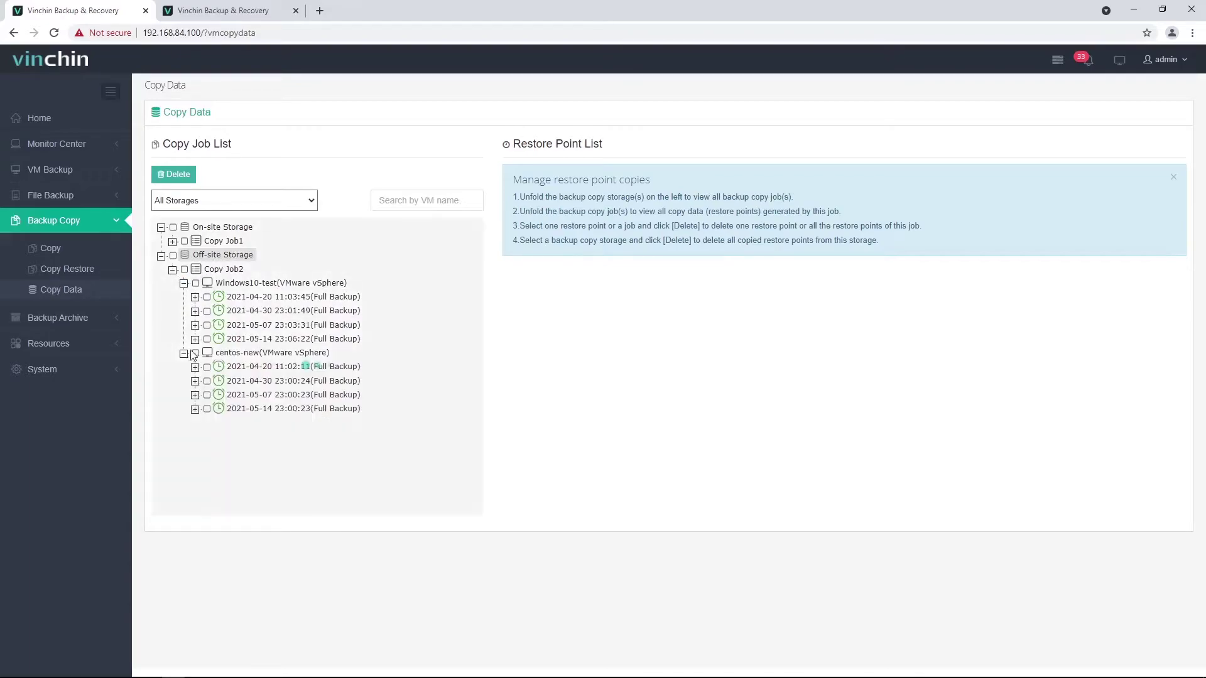
pyautogui.click(194, 339)
pyautogui.click(195, 479)
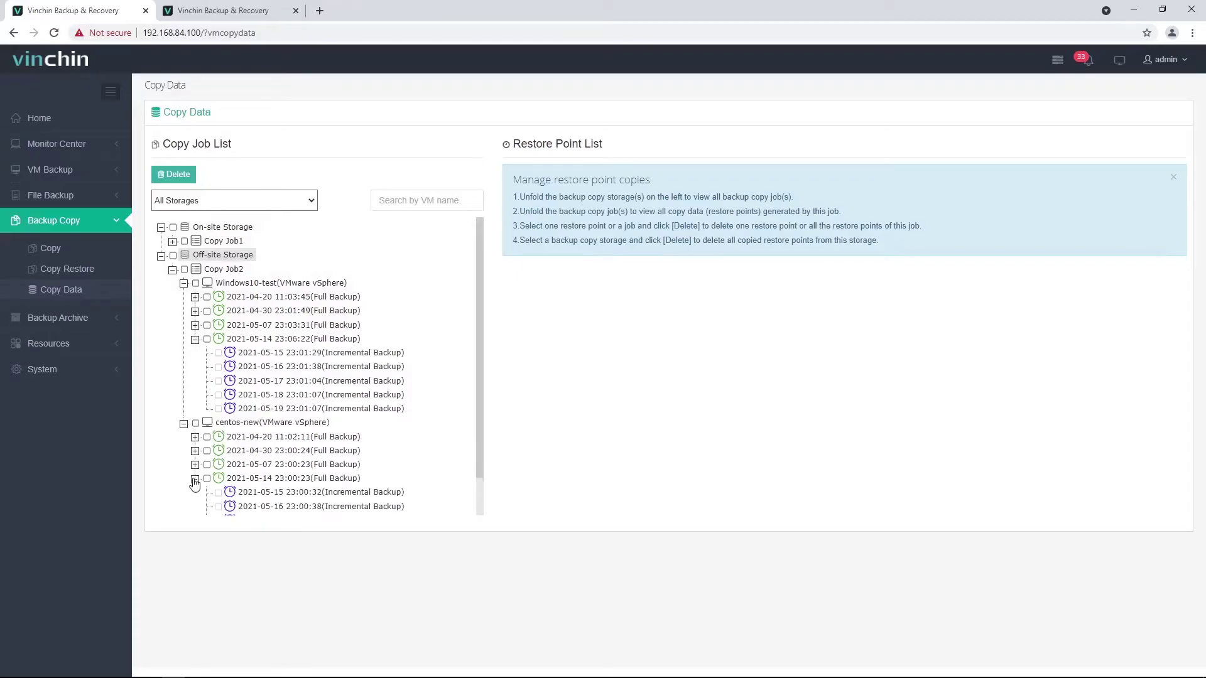
pyautogui.click(226, 10)
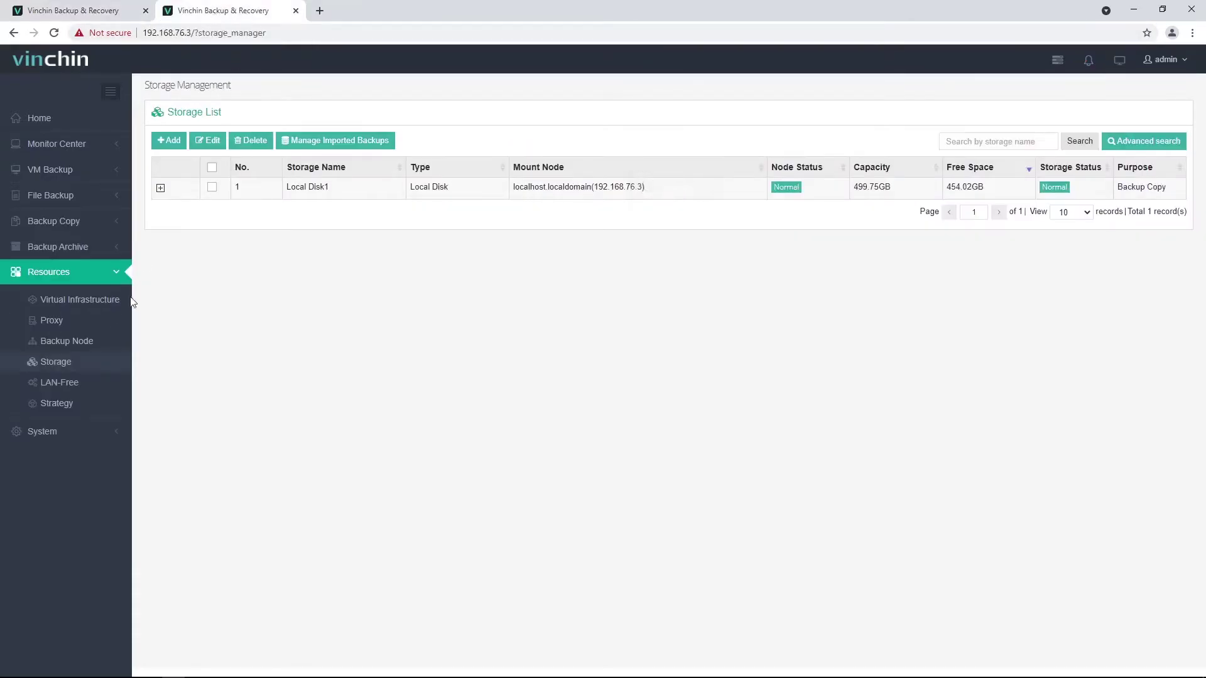
# Step: On 192.168.76.3, expand On-site Storage > Copy Job2 and both VMs' 2021-05-14 full backups in Copy Data
pyautogui.click(63, 222)
pyautogui.click(78, 292)
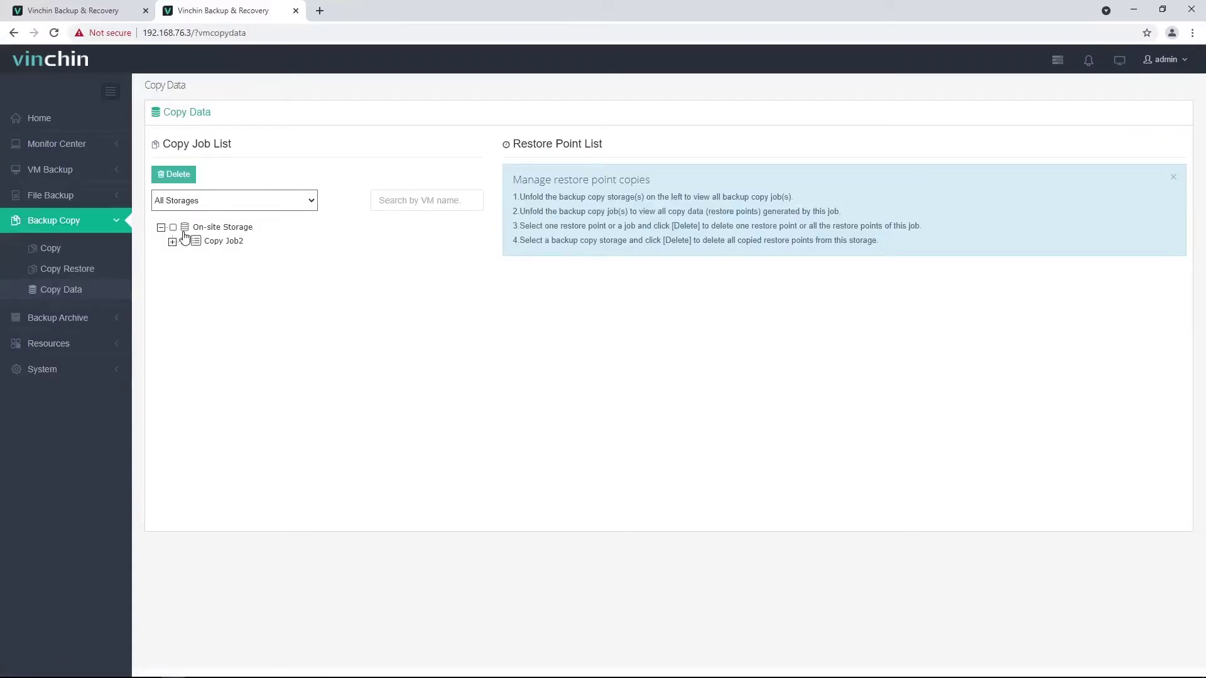
pyautogui.click(195, 228)
pyautogui.click(173, 242)
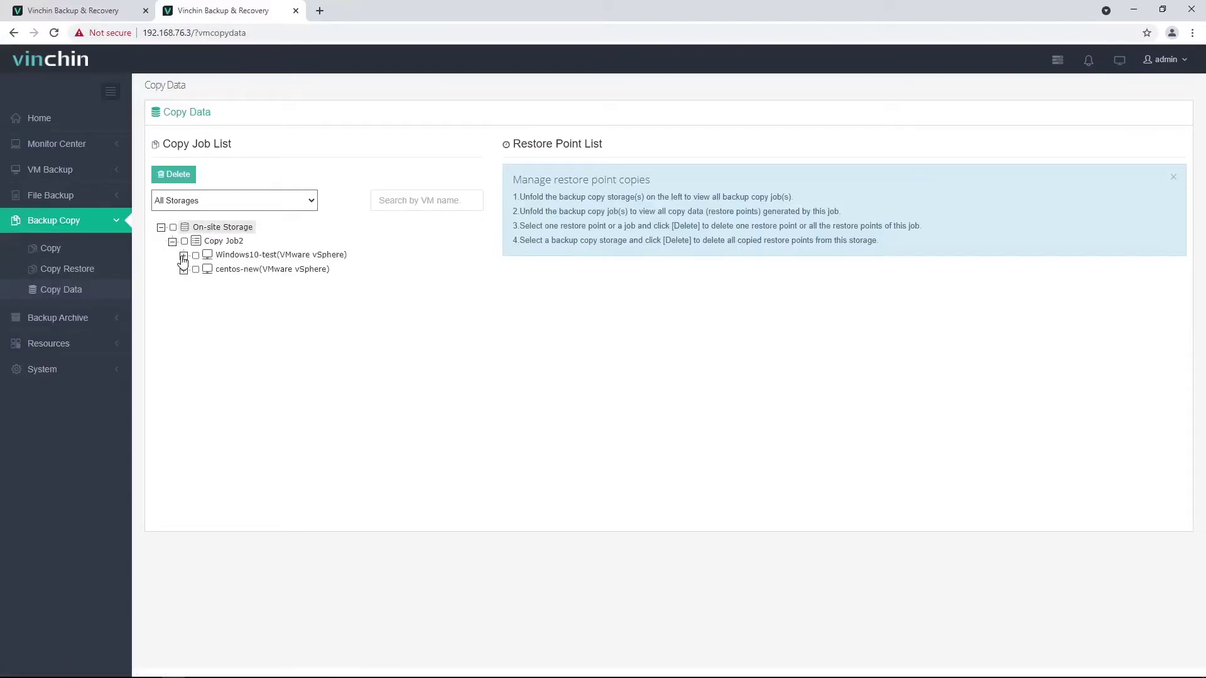
pyautogui.click(184, 255)
pyautogui.click(194, 311)
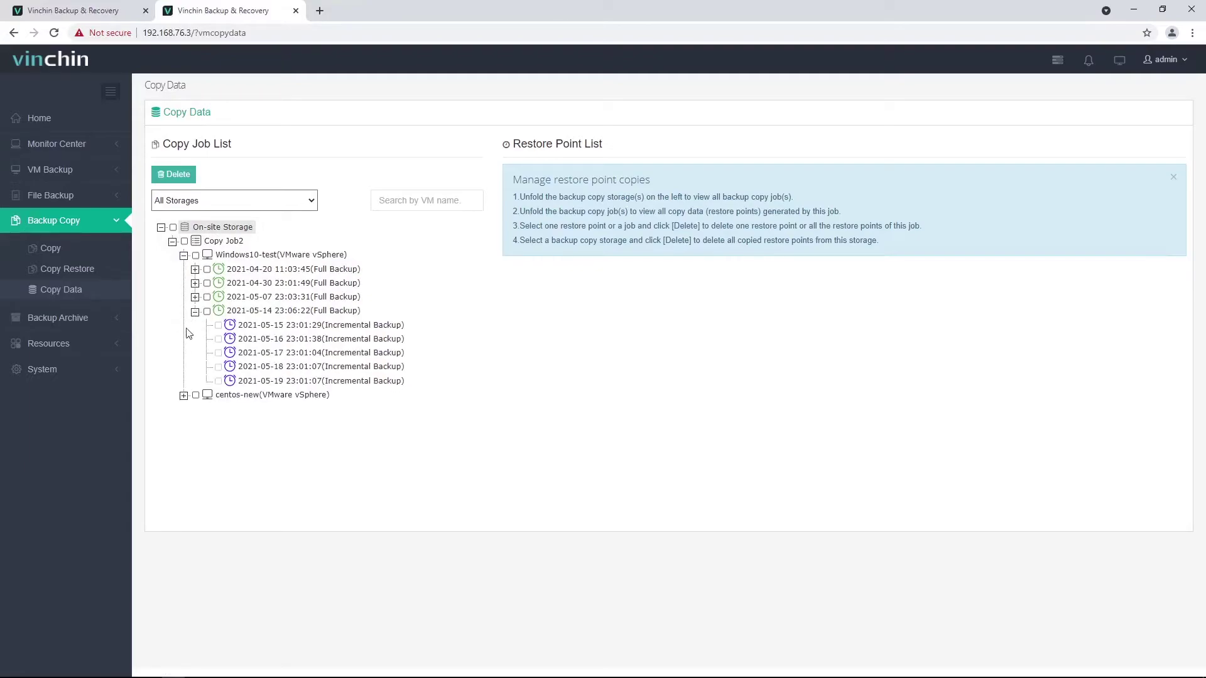
pyautogui.click(184, 395)
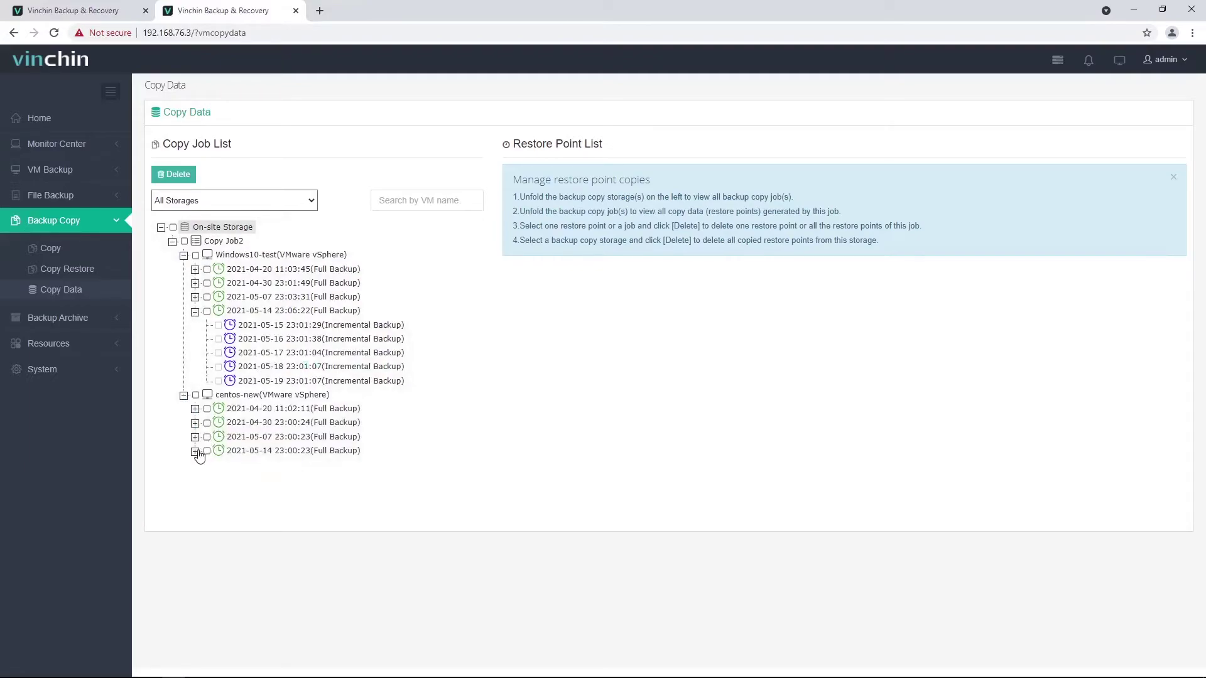
pyautogui.click(195, 452)
pyautogui.scroll(-1, 164, 480)
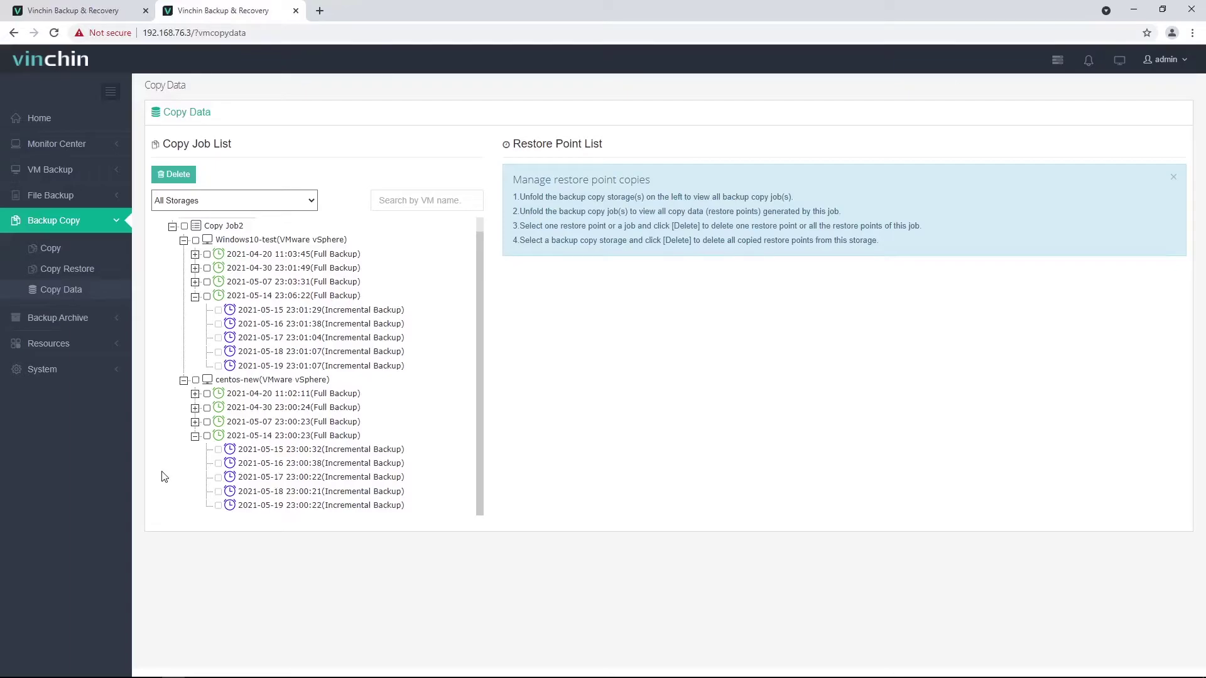
pyautogui.click(76, 10)
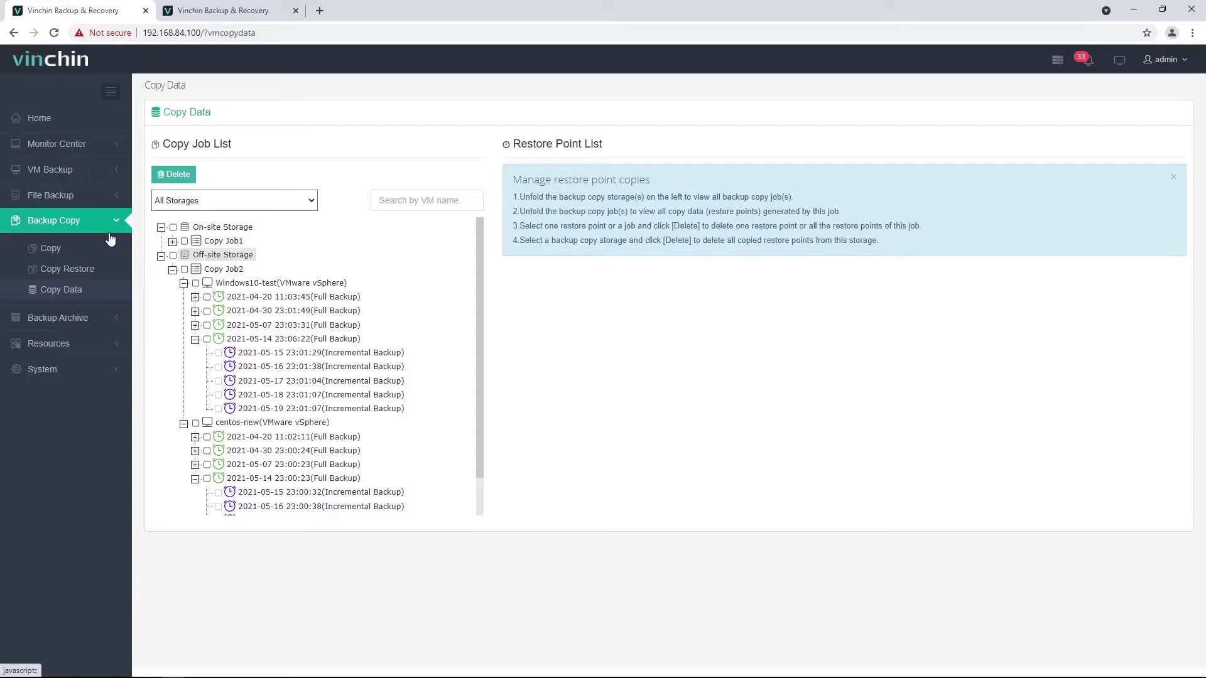
# Step: Begin a copy restore, group by restore points, and select centos-new's 2021-05-19 incremental under Copy Job2
pyautogui.click(83, 272)
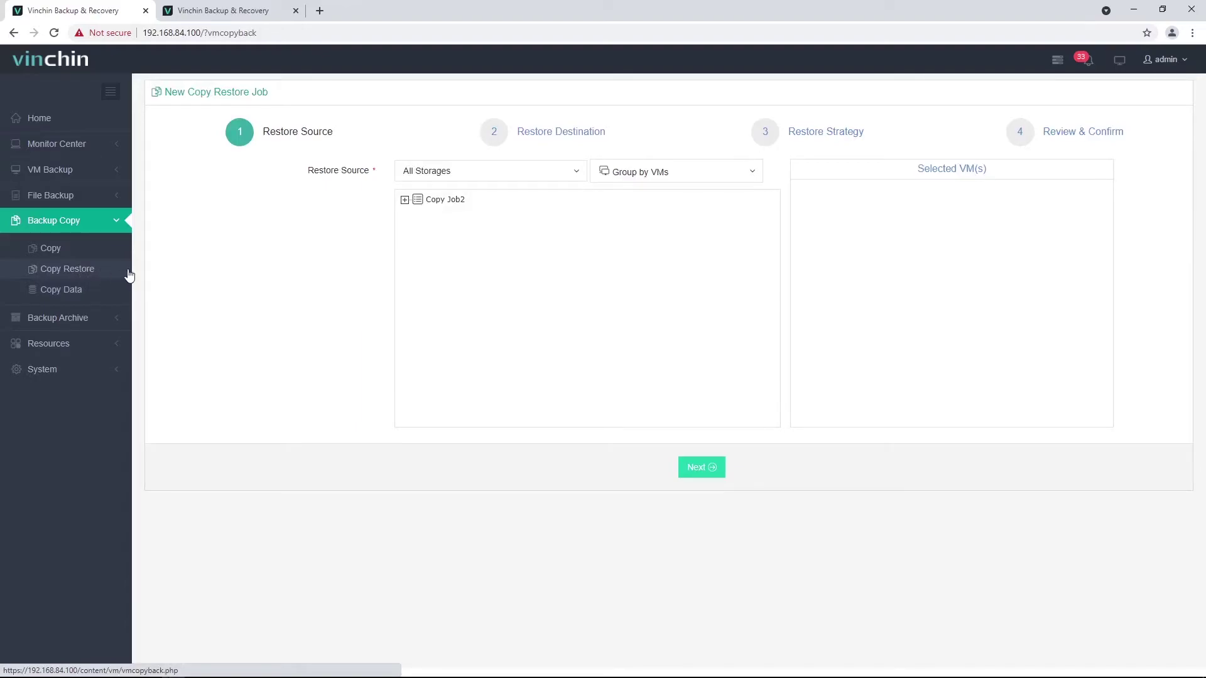
pyautogui.click(405, 200)
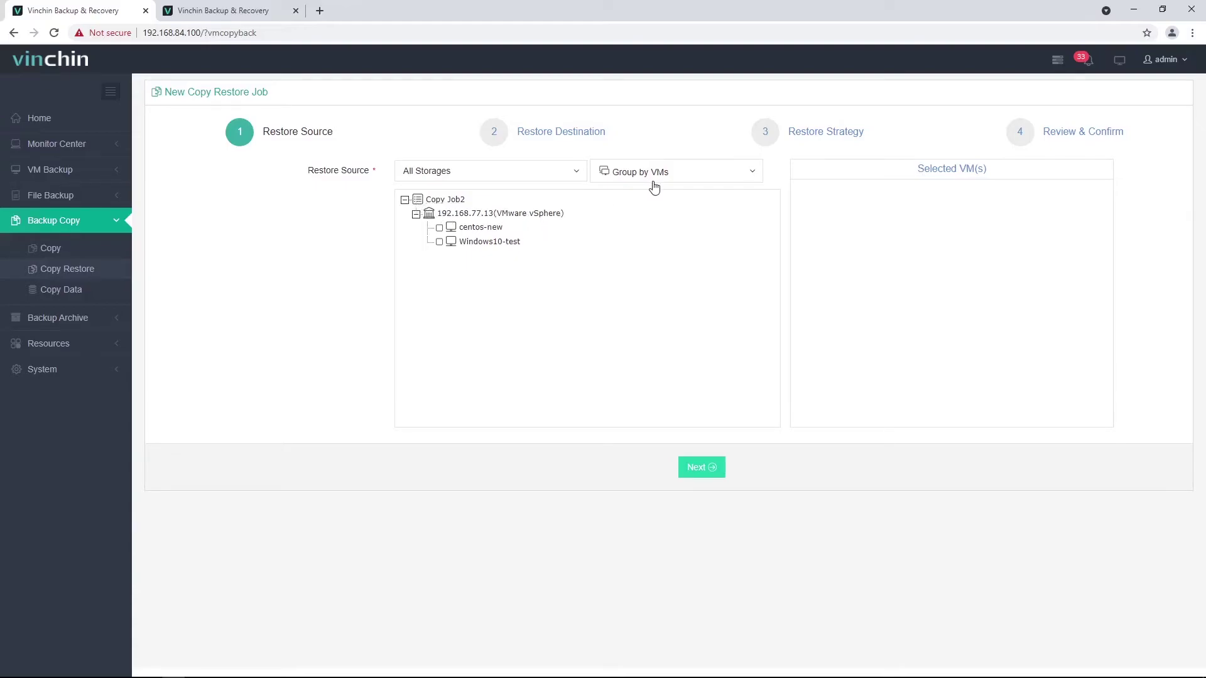
pyautogui.click(439, 228)
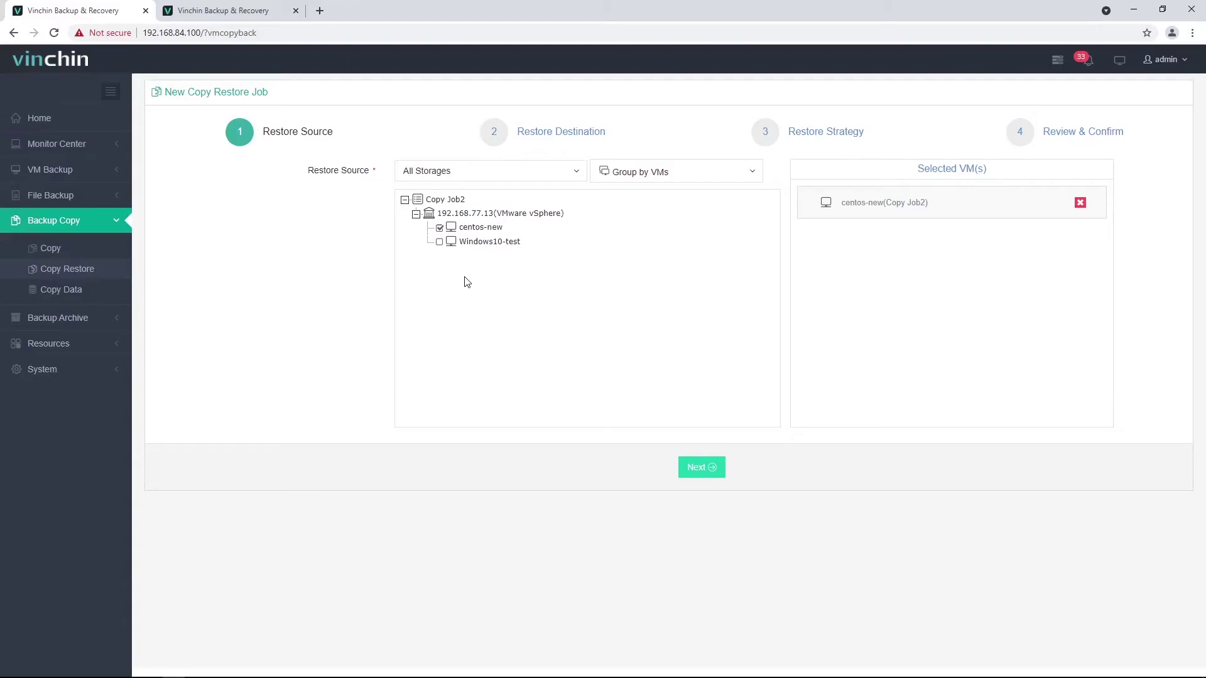
pyautogui.click(704, 178)
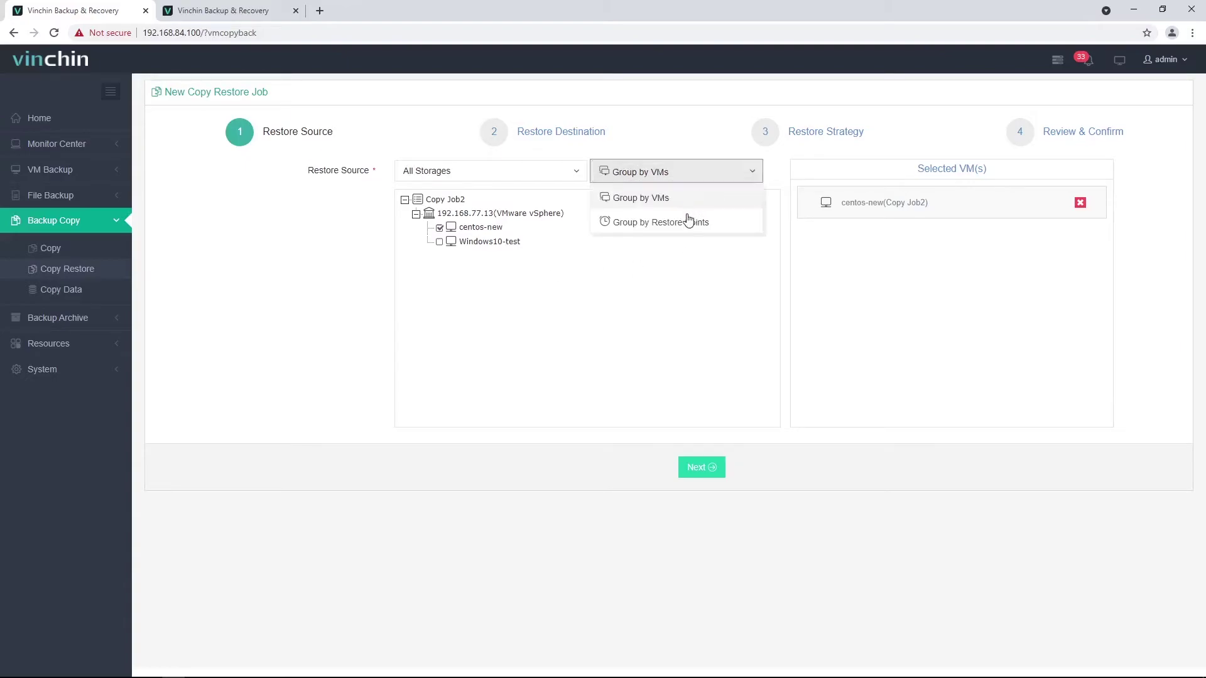
pyautogui.click(686, 223)
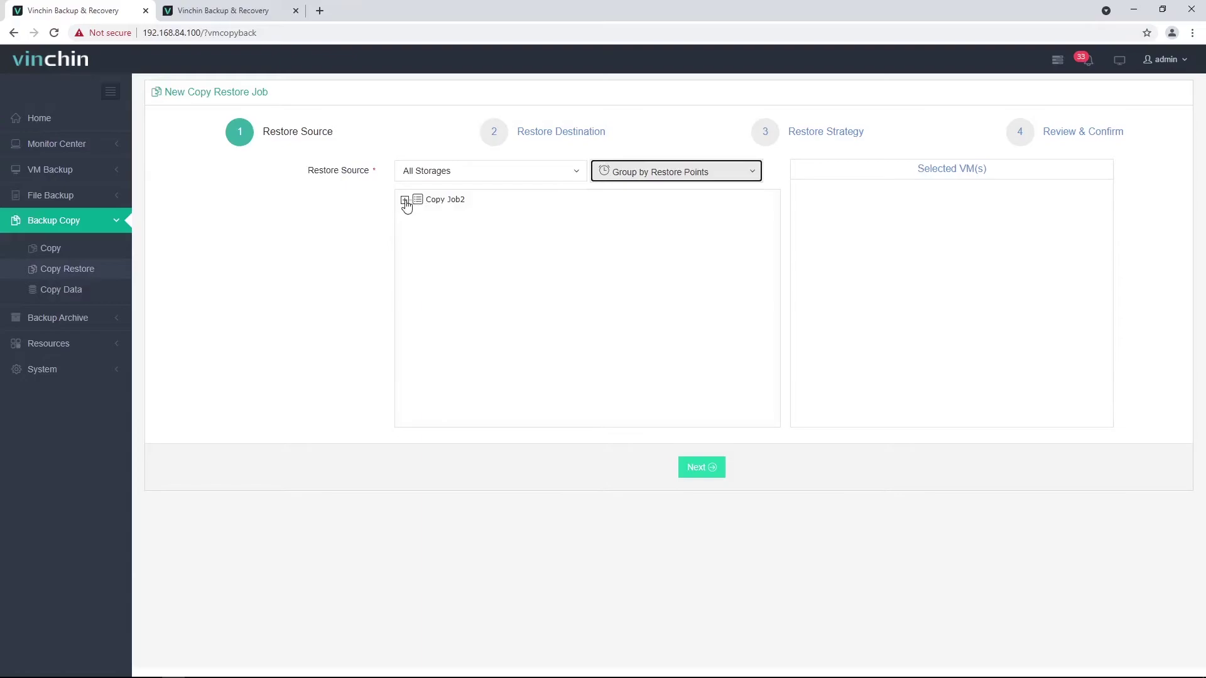
pyautogui.click(404, 200)
pyautogui.click(416, 215)
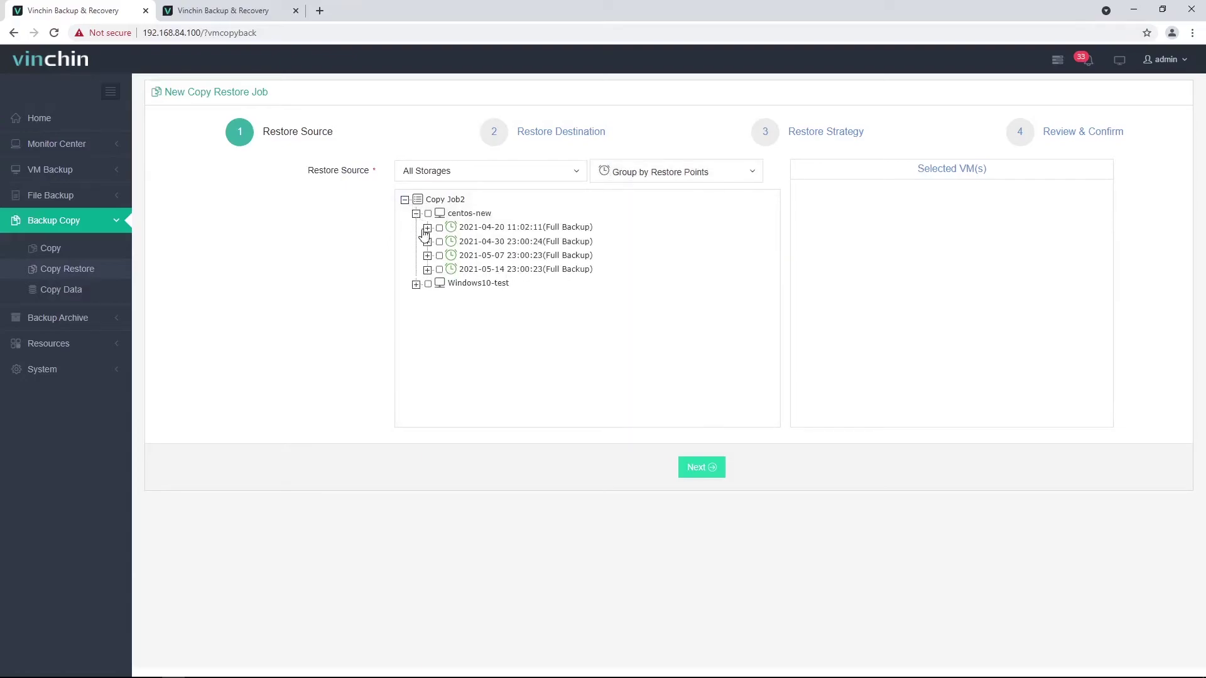
pyautogui.click(427, 269)
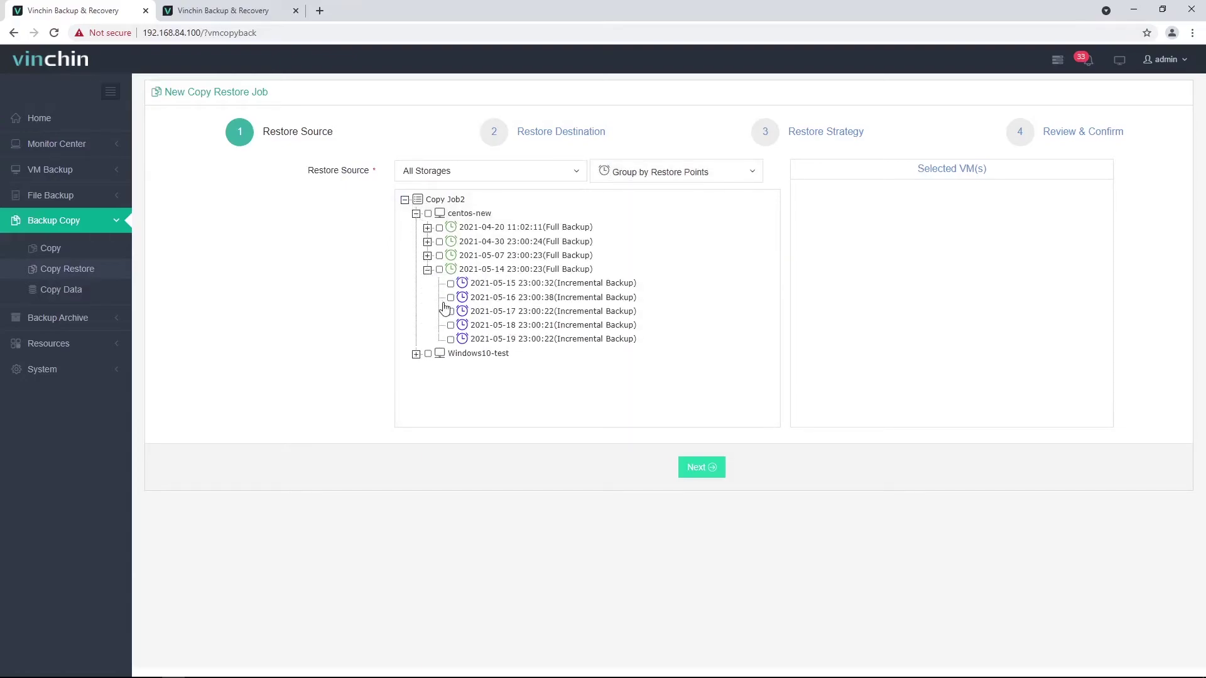
pyautogui.click(450, 339)
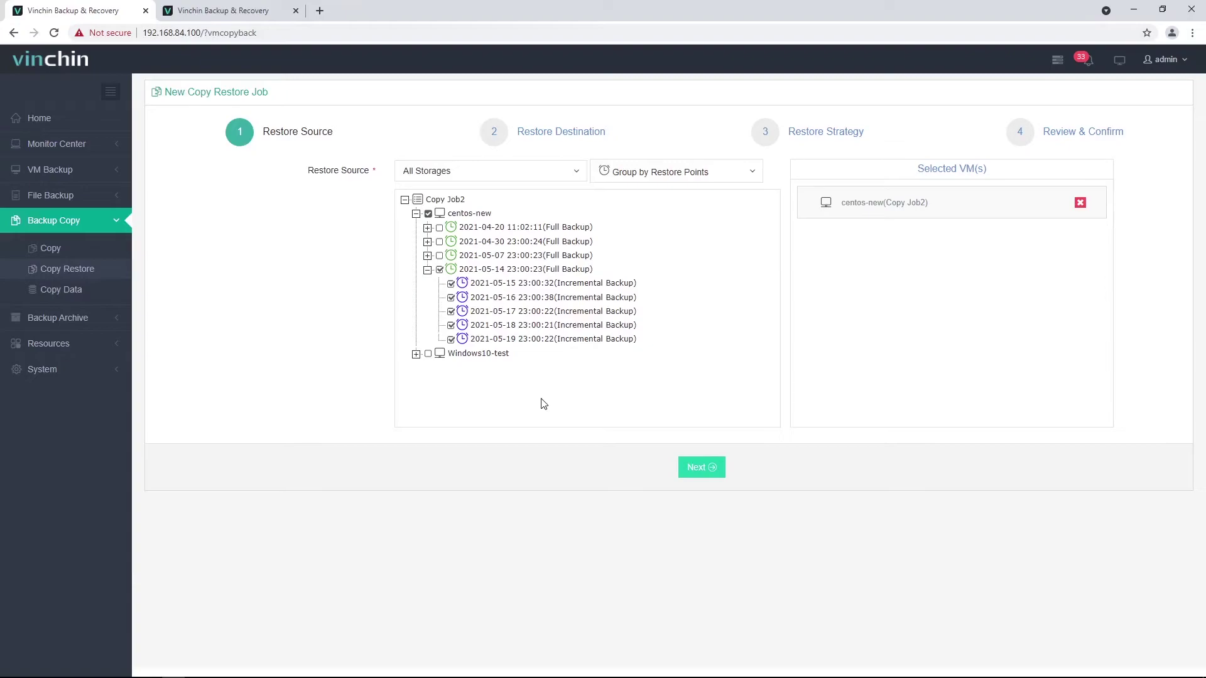
# Step: Restore to Partitionbackup storage, submit Copy Retsore Job1, and watch its run log reach success
pyautogui.click(701, 468)
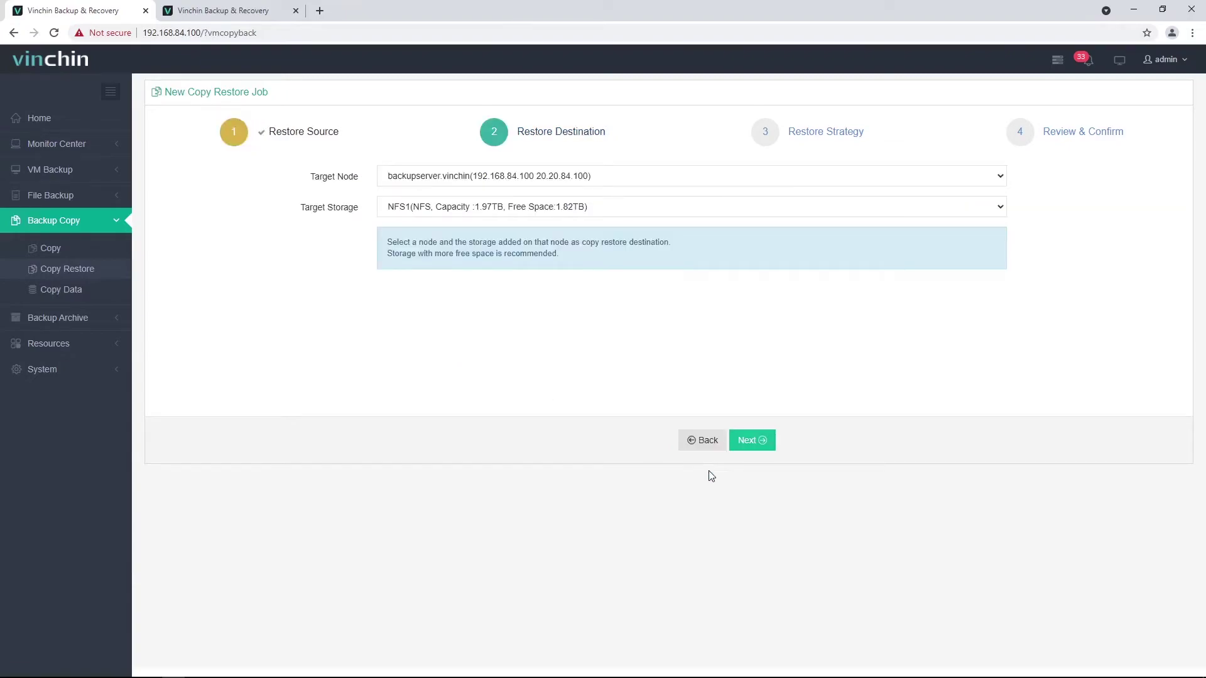
pyautogui.click(616, 210)
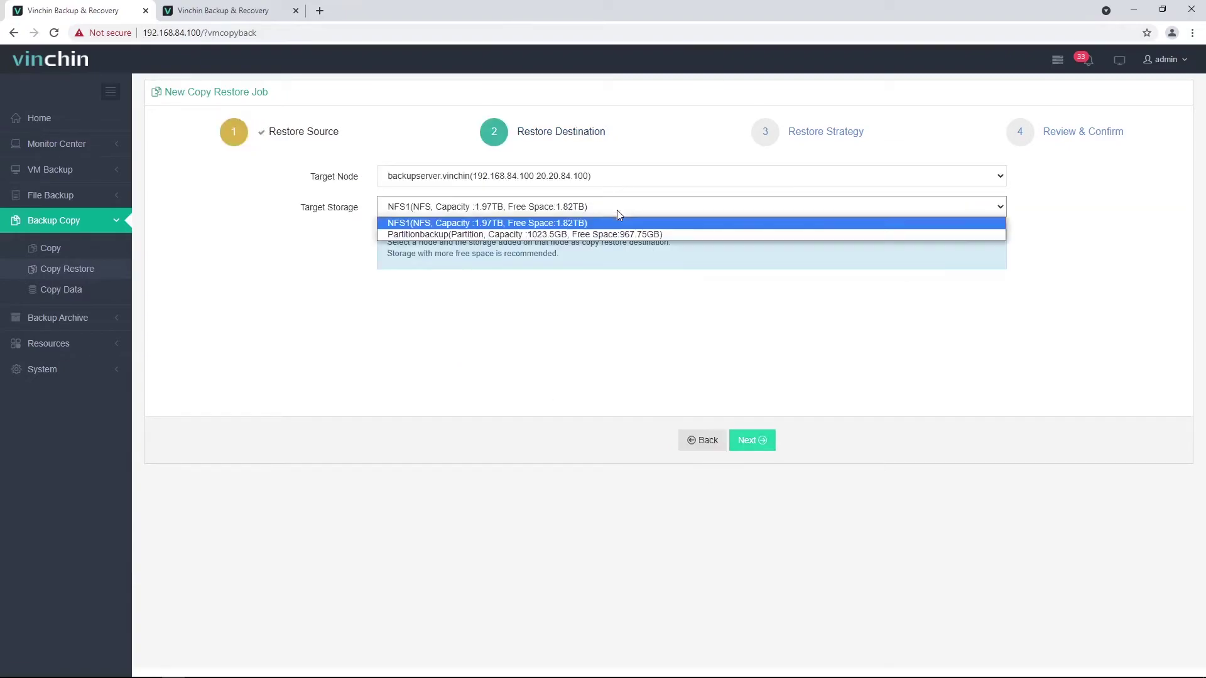
pyautogui.click(571, 233)
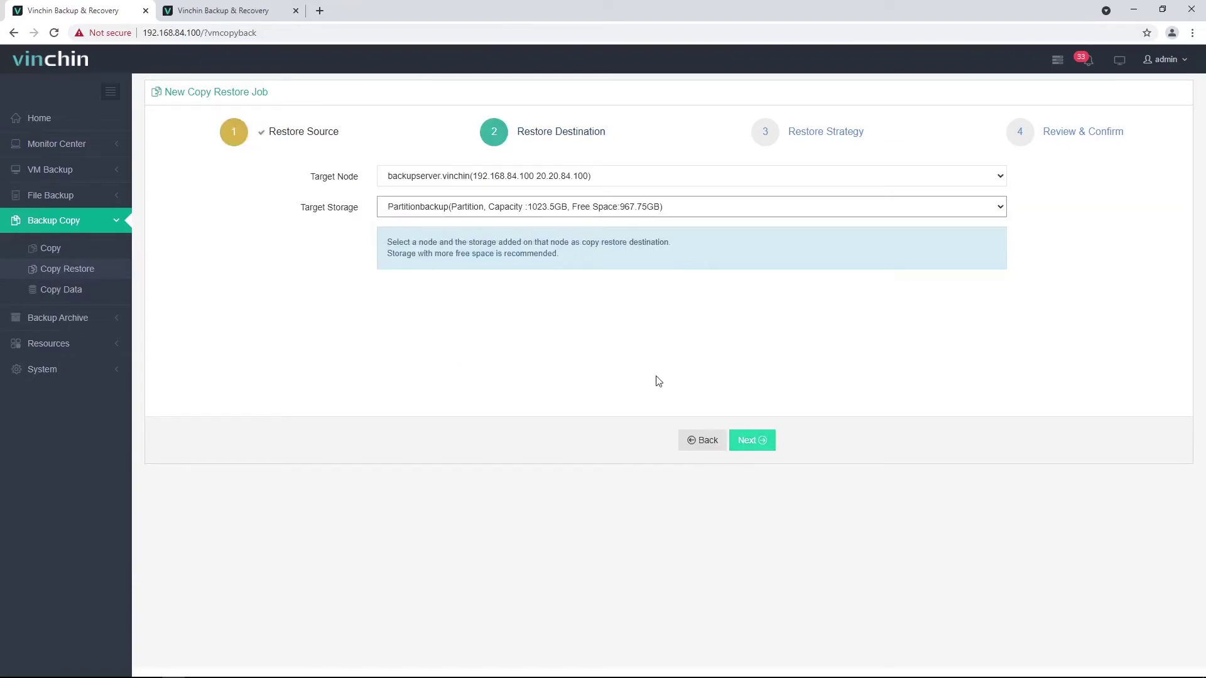
pyautogui.click(752, 440)
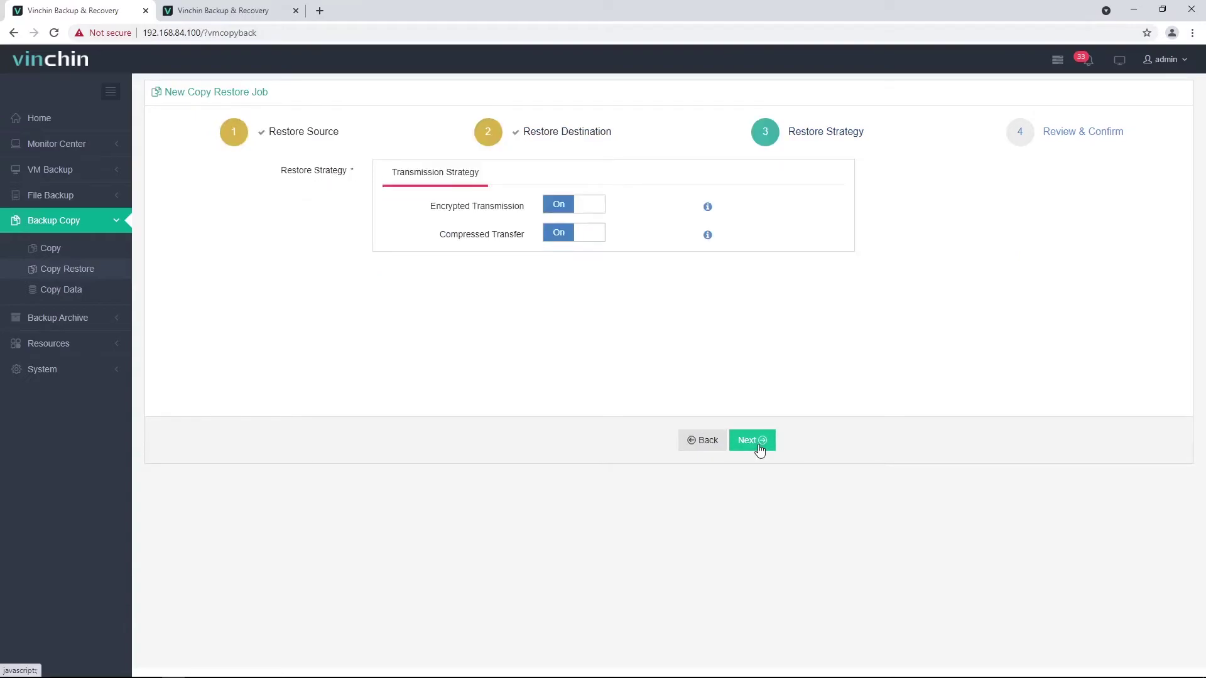
pyautogui.click(758, 447)
pyautogui.click(751, 402)
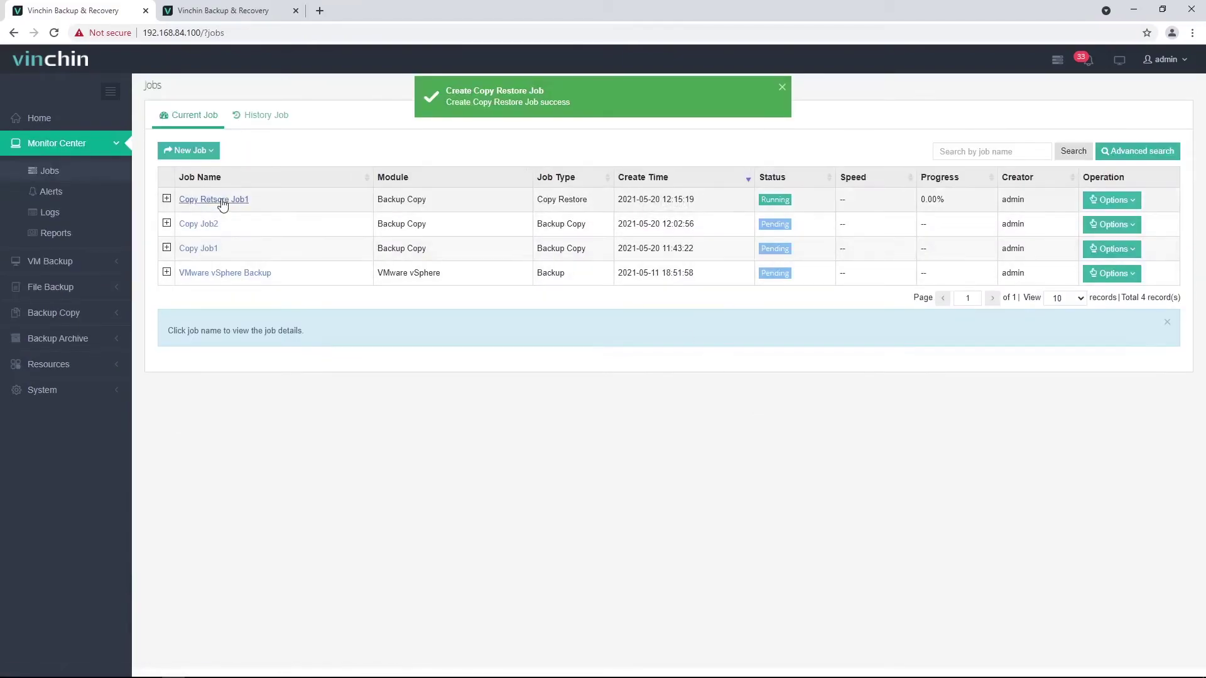
pyautogui.click(227, 199)
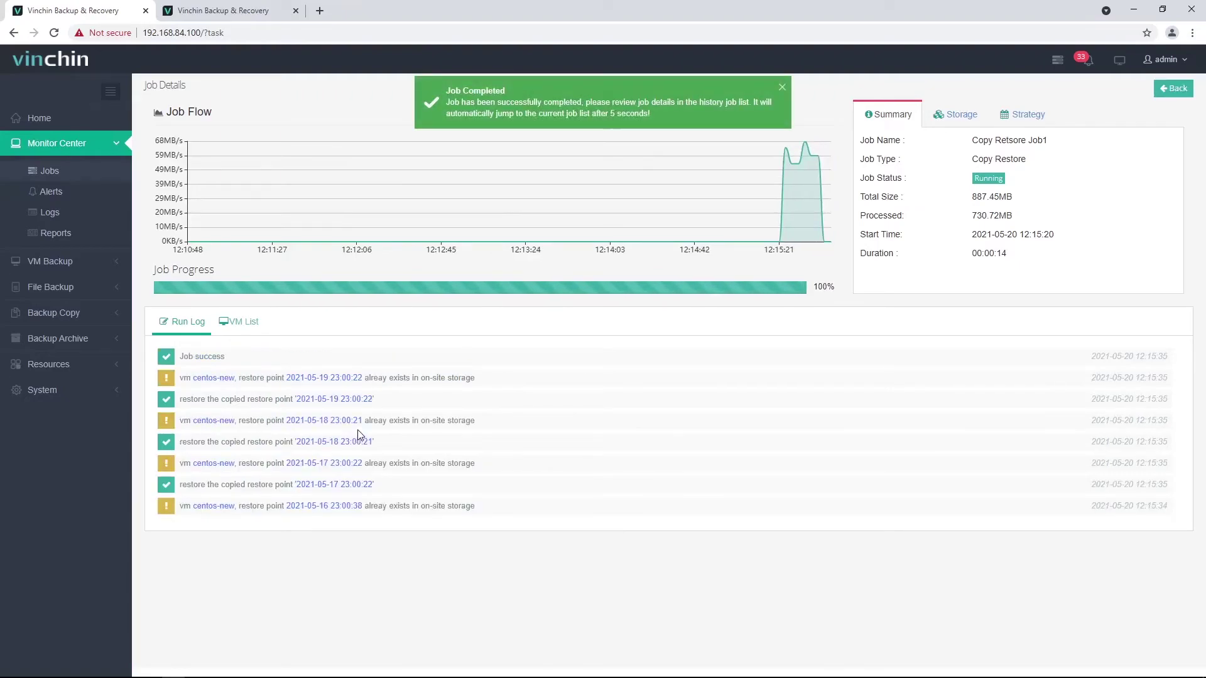
pyautogui.click(66, 314)
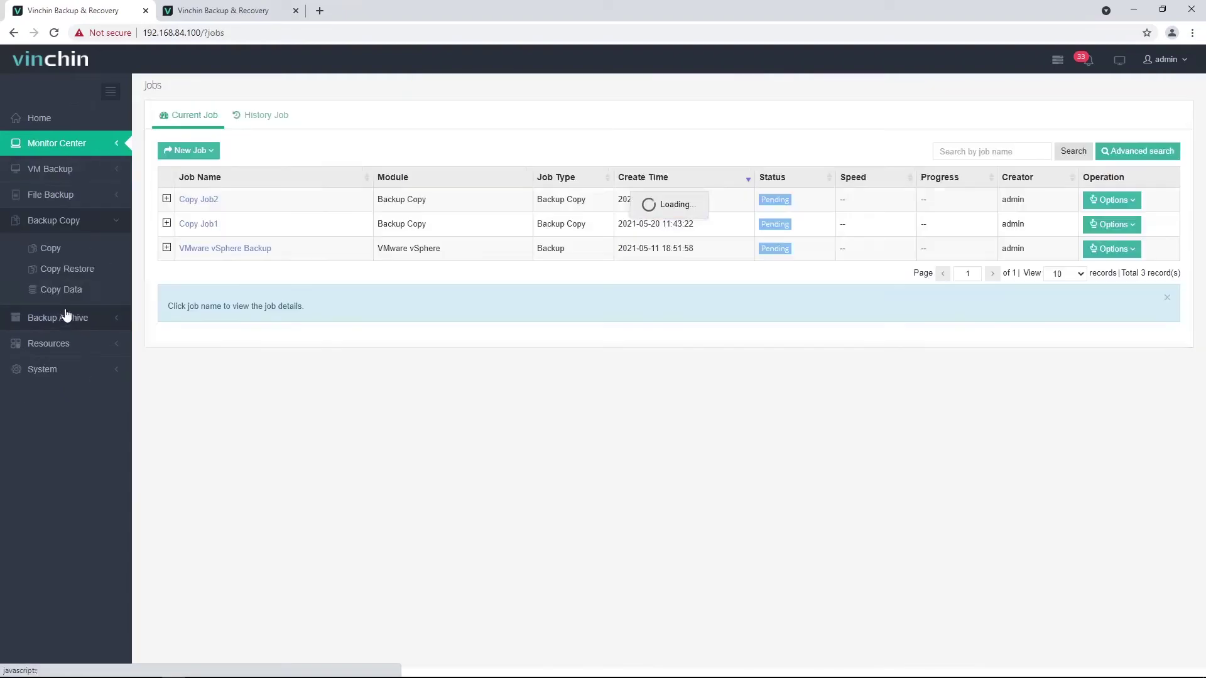
# Step: Expand Copy Retsore Job1 > centos-new to list its 2021-05-14 full and 05-15–05-19 incrementals
pyautogui.click(78, 290)
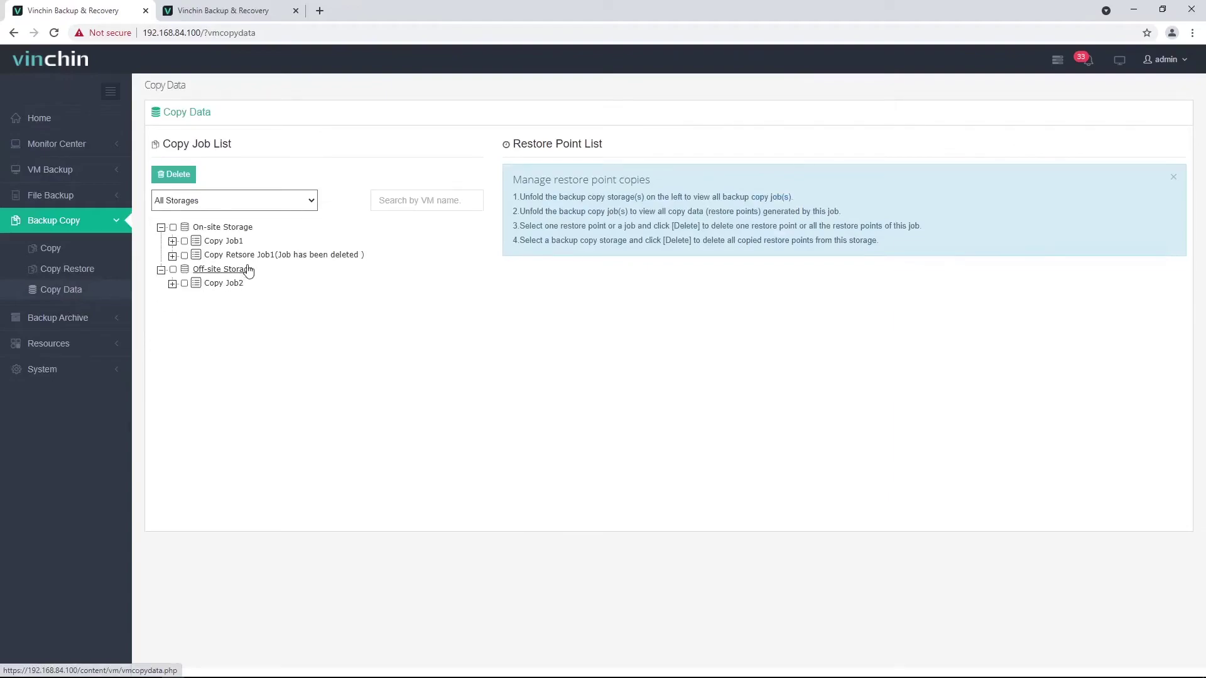
pyautogui.click(252, 256)
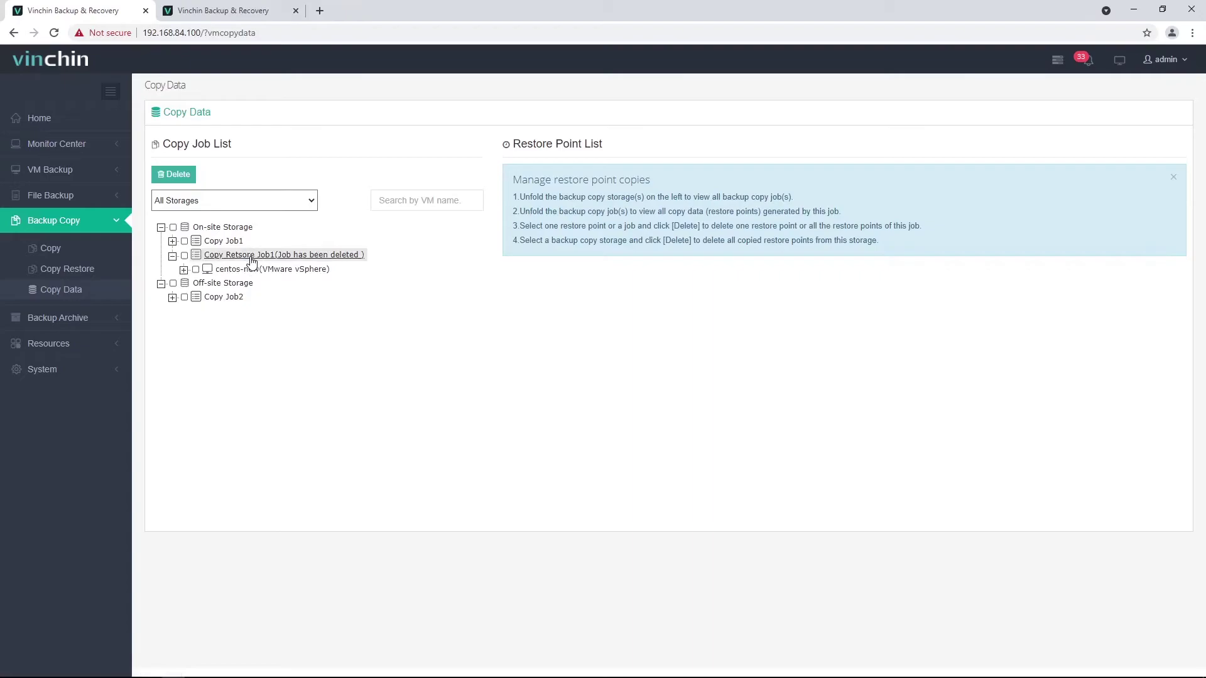
pyautogui.click(183, 269)
pyautogui.click(195, 283)
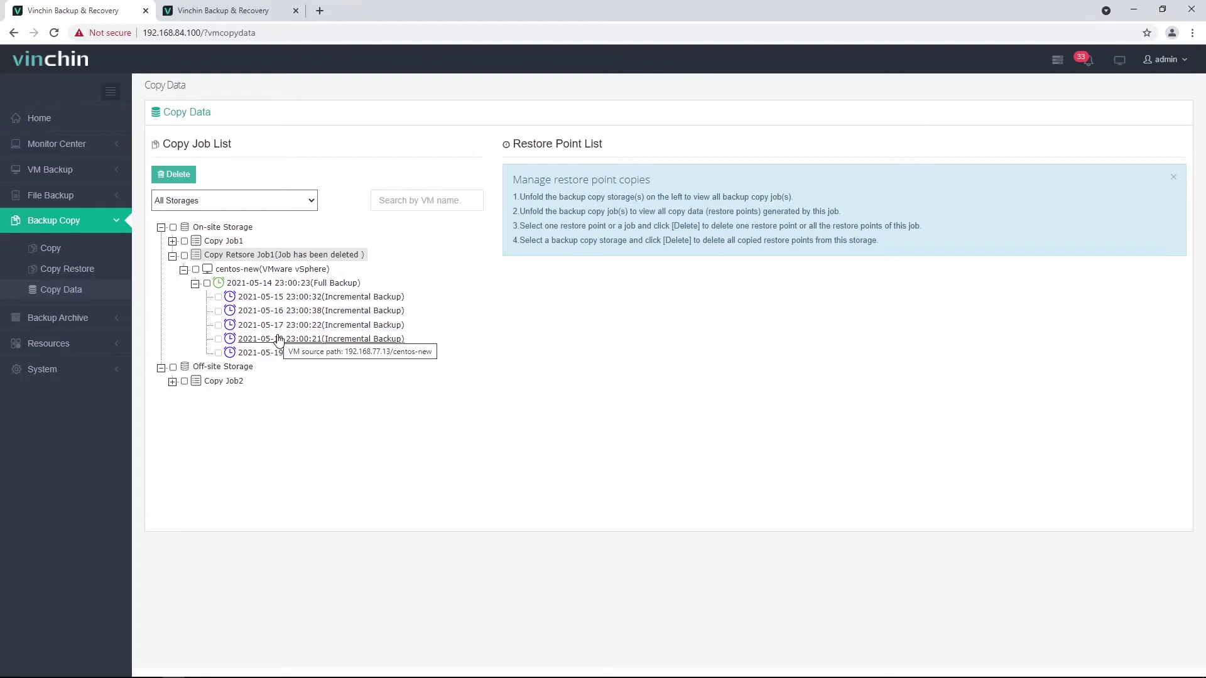
pyautogui.click(54, 176)
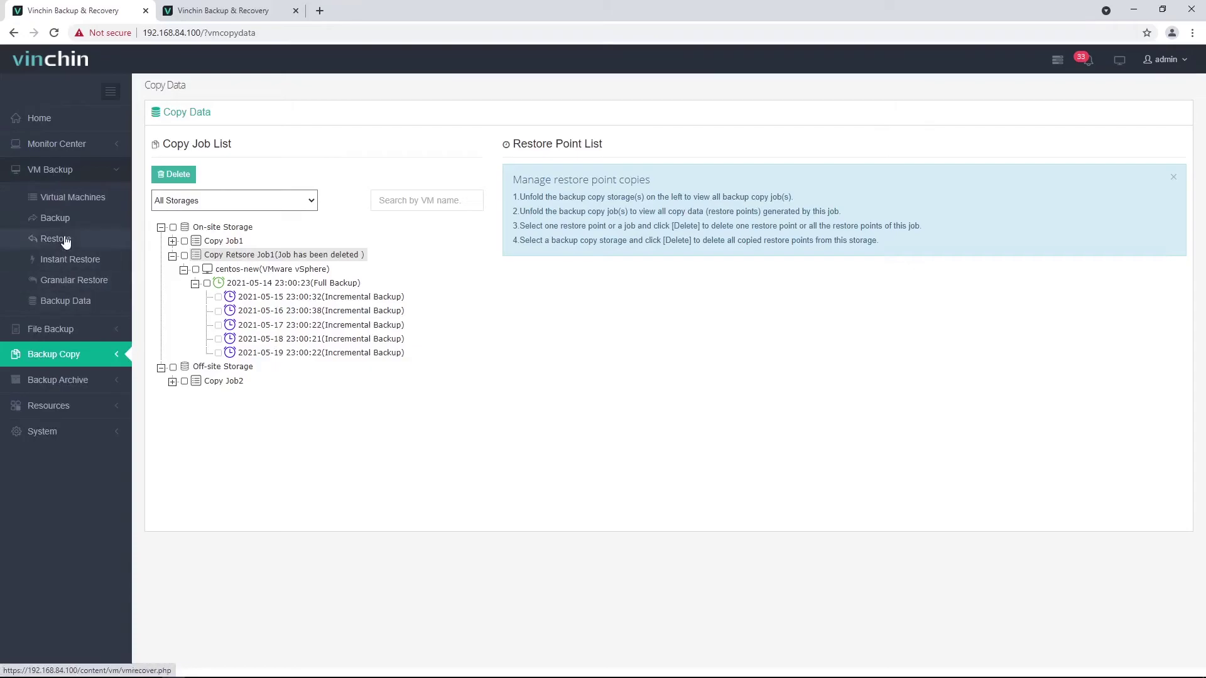
# Step: Browse Copy Retsore Job1's centos-new full and incremental points in the VM Restore source tree
pyautogui.click(62, 239)
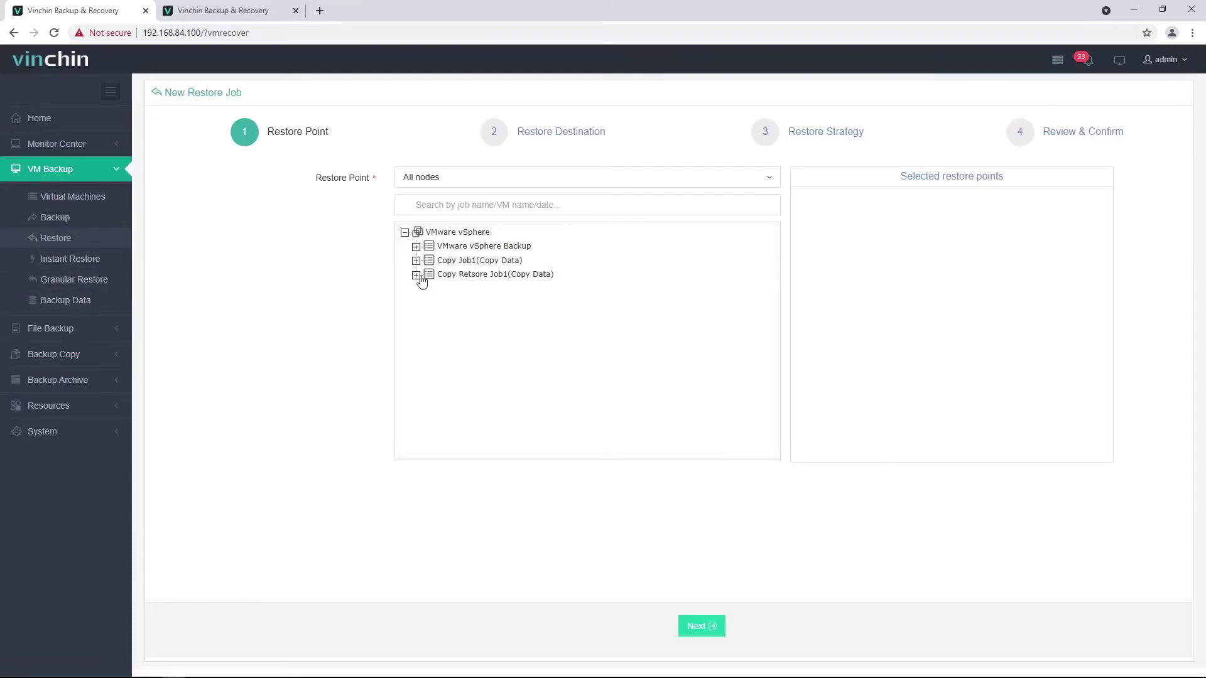
pyautogui.click(416, 275)
pyautogui.click(427, 289)
pyautogui.click(438, 303)
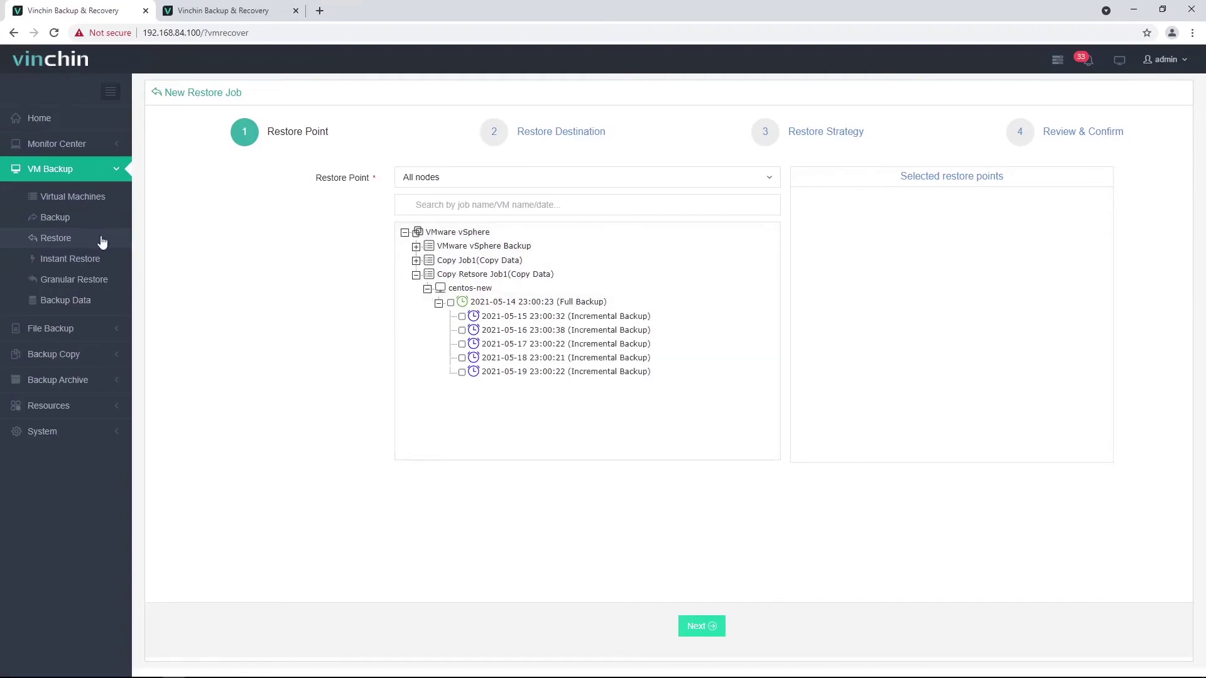
# Step: Check the same centos-new restore points on the Instant Restore page
pyautogui.click(88, 259)
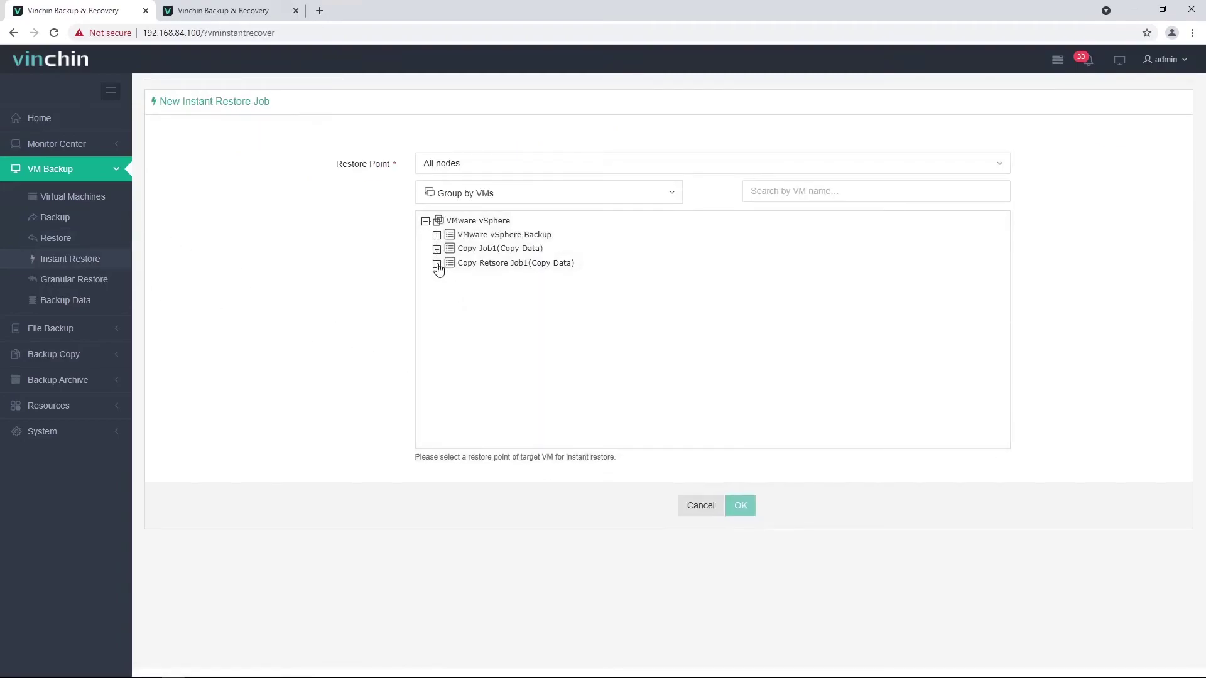
pyautogui.click(437, 263)
pyautogui.click(448, 277)
pyautogui.click(459, 291)
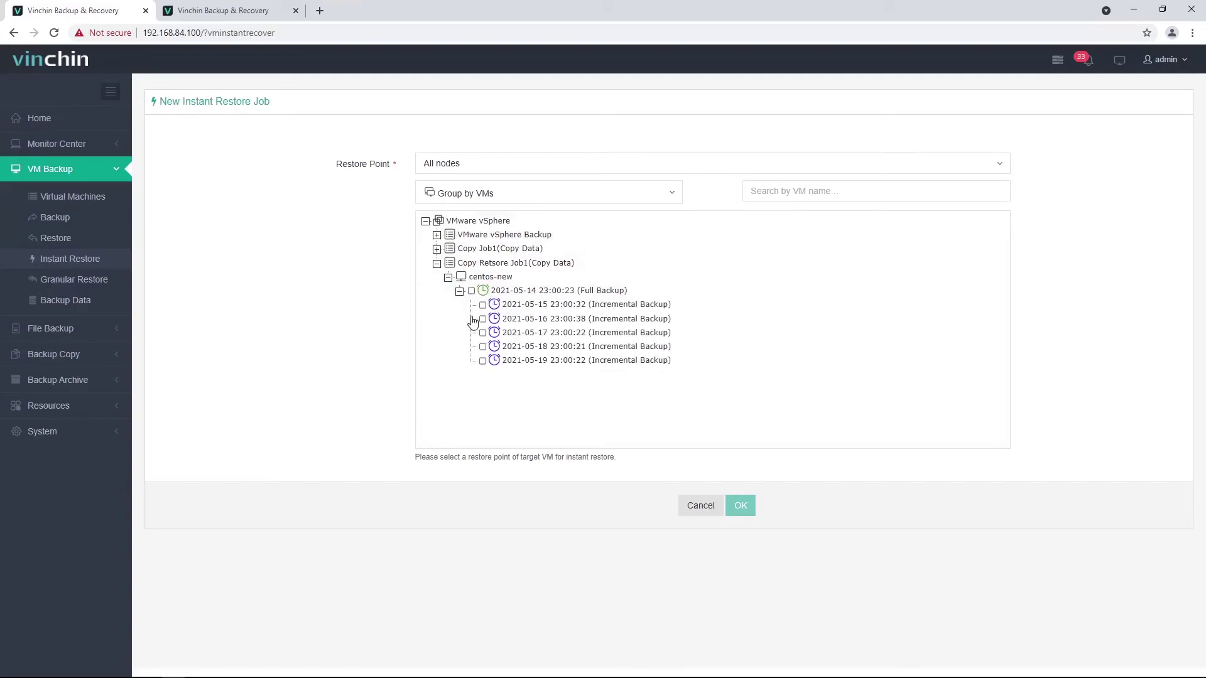
# Step: Check them on the Granular Restore page, then return to the off-site server's console
pyautogui.click(87, 282)
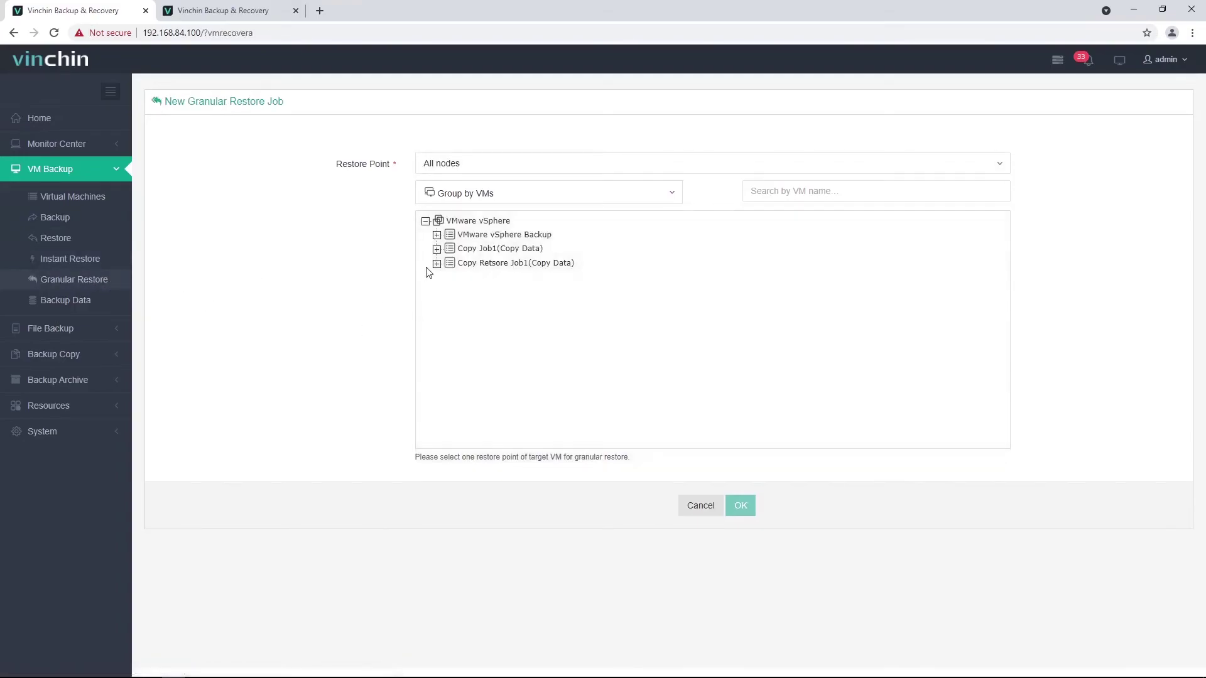
pyautogui.click(436, 263)
pyautogui.click(448, 277)
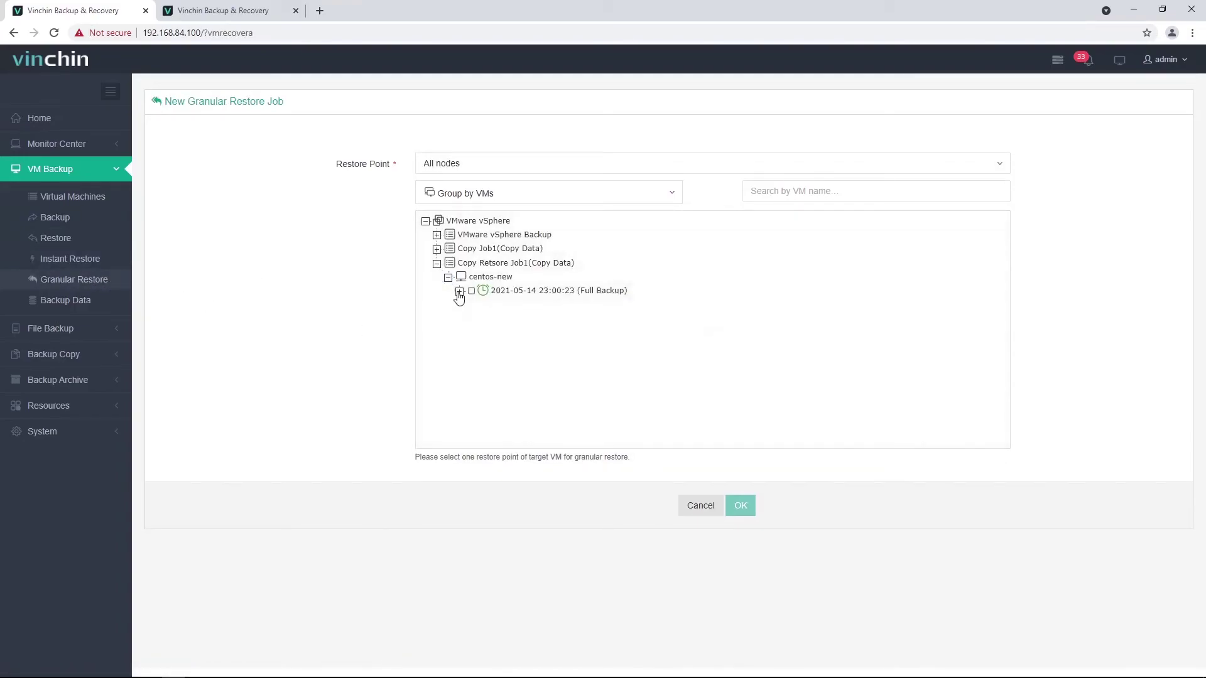
pyautogui.click(459, 292)
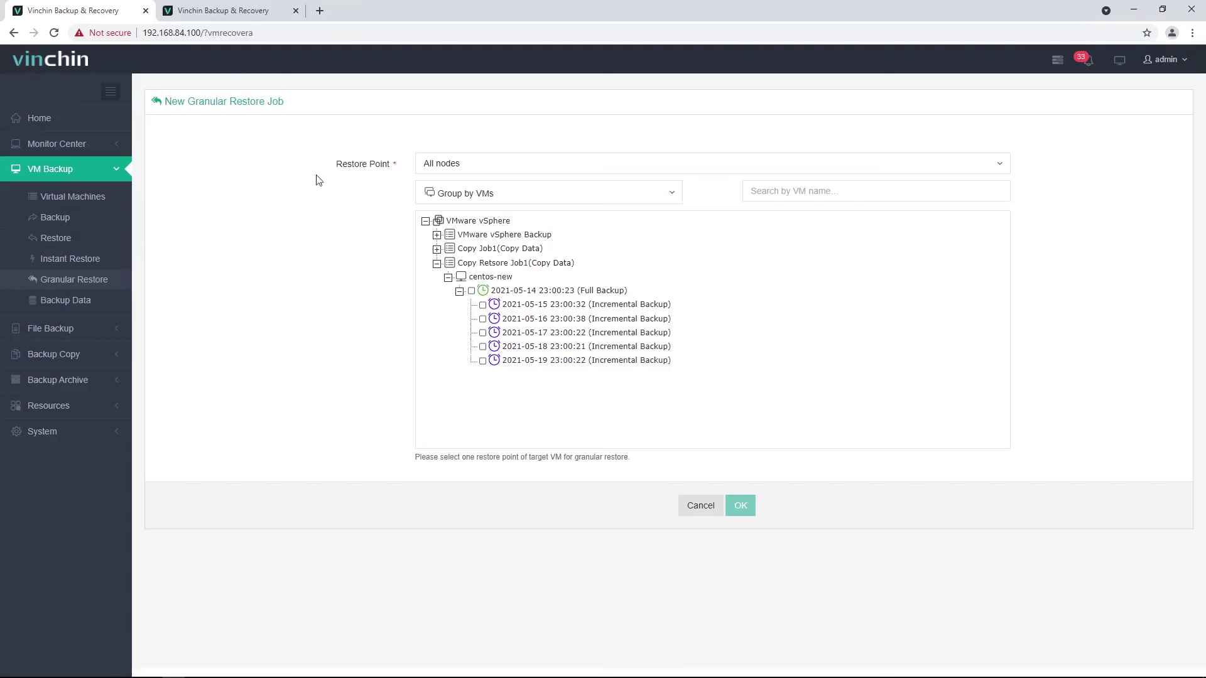
pyautogui.click(250, 12)
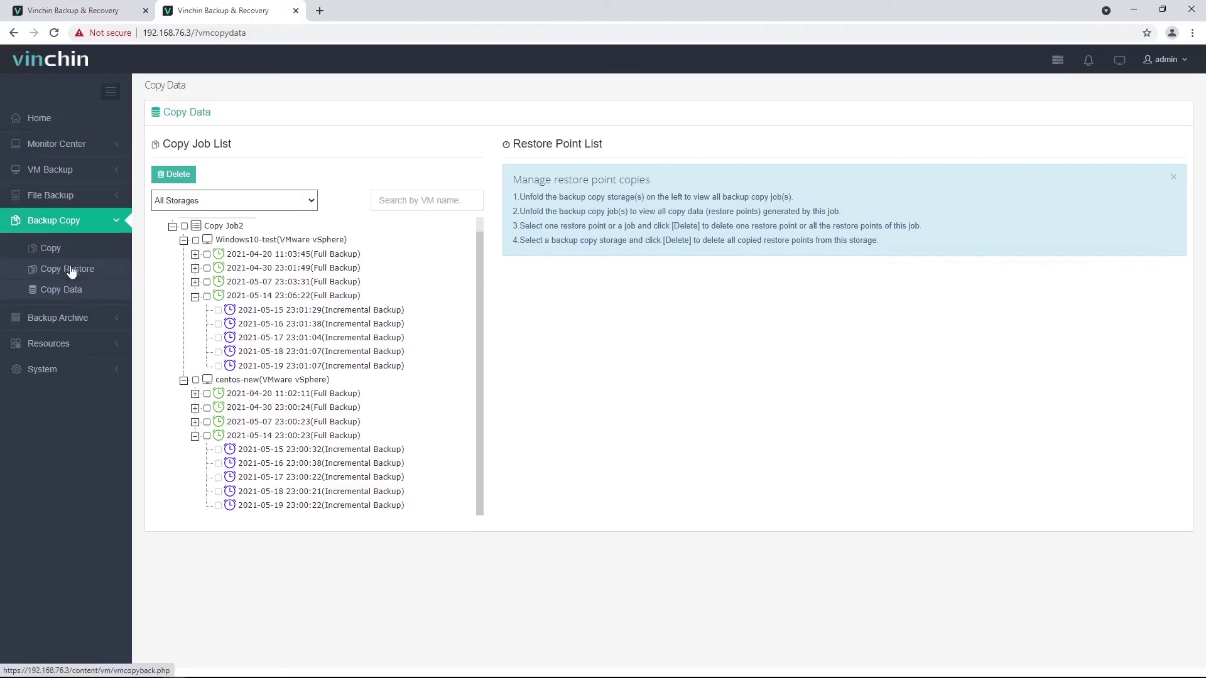
# Step: Start a new VM restore job after checking the resources' virtual infrastructure list
pyautogui.click(72, 291)
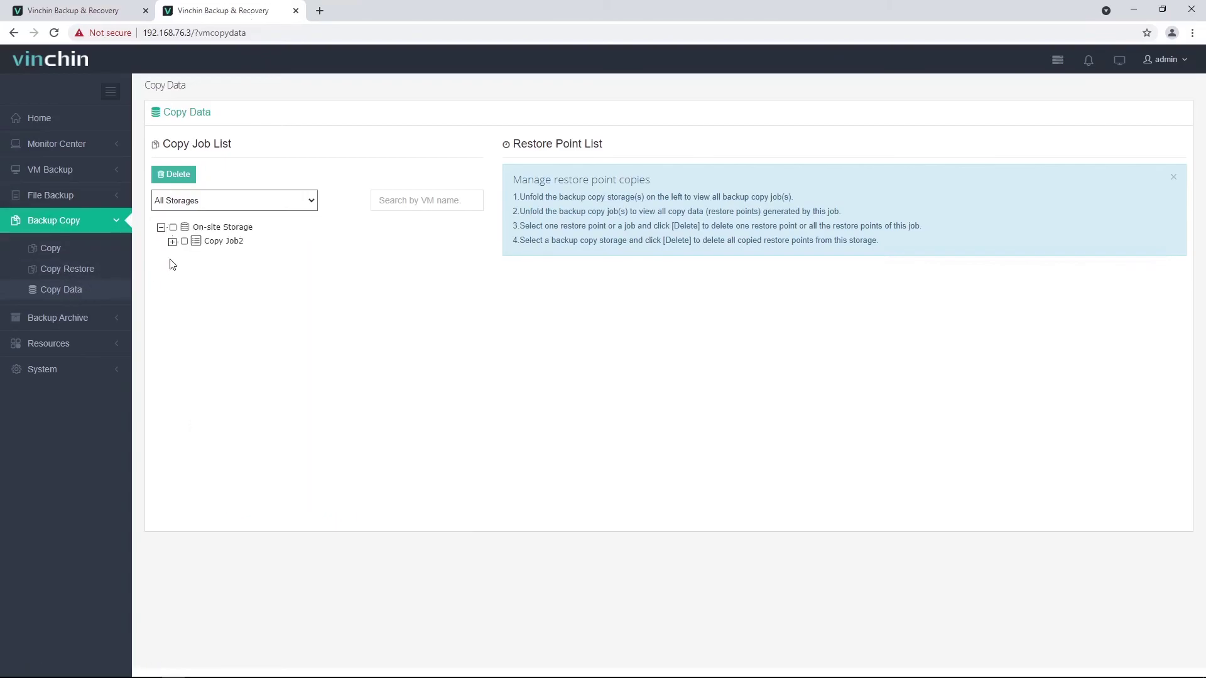
pyautogui.click(70, 344)
pyautogui.click(79, 300)
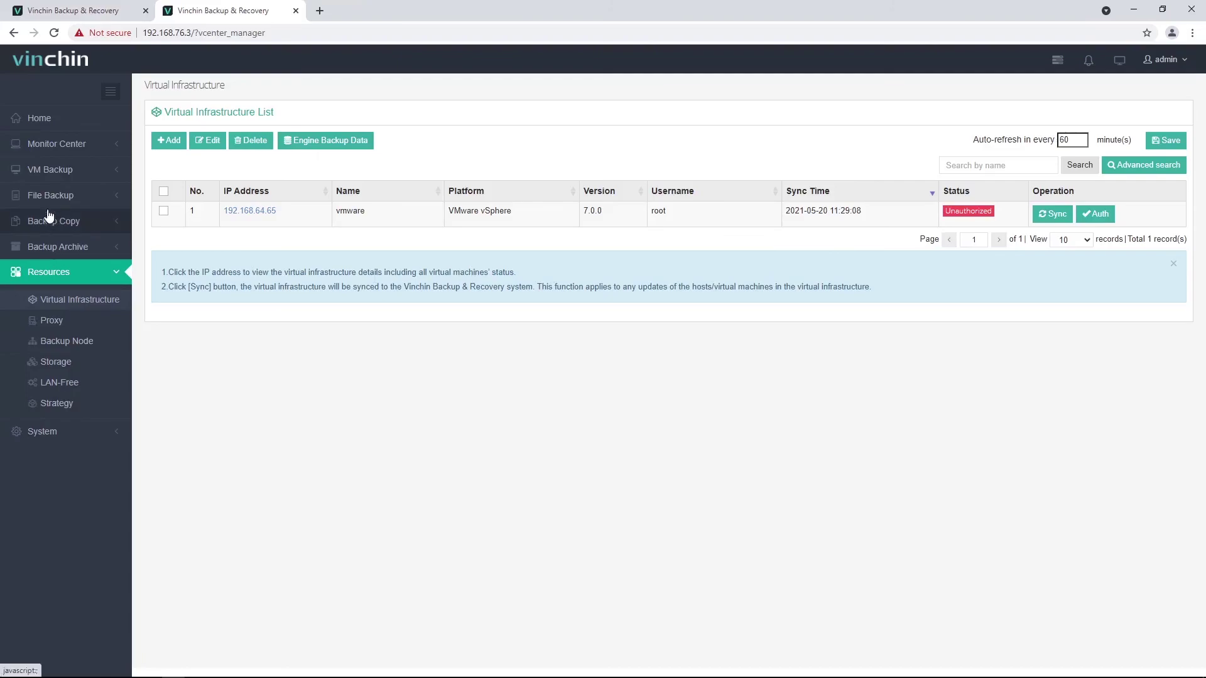
pyautogui.click(53, 171)
pyautogui.click(77, 240)
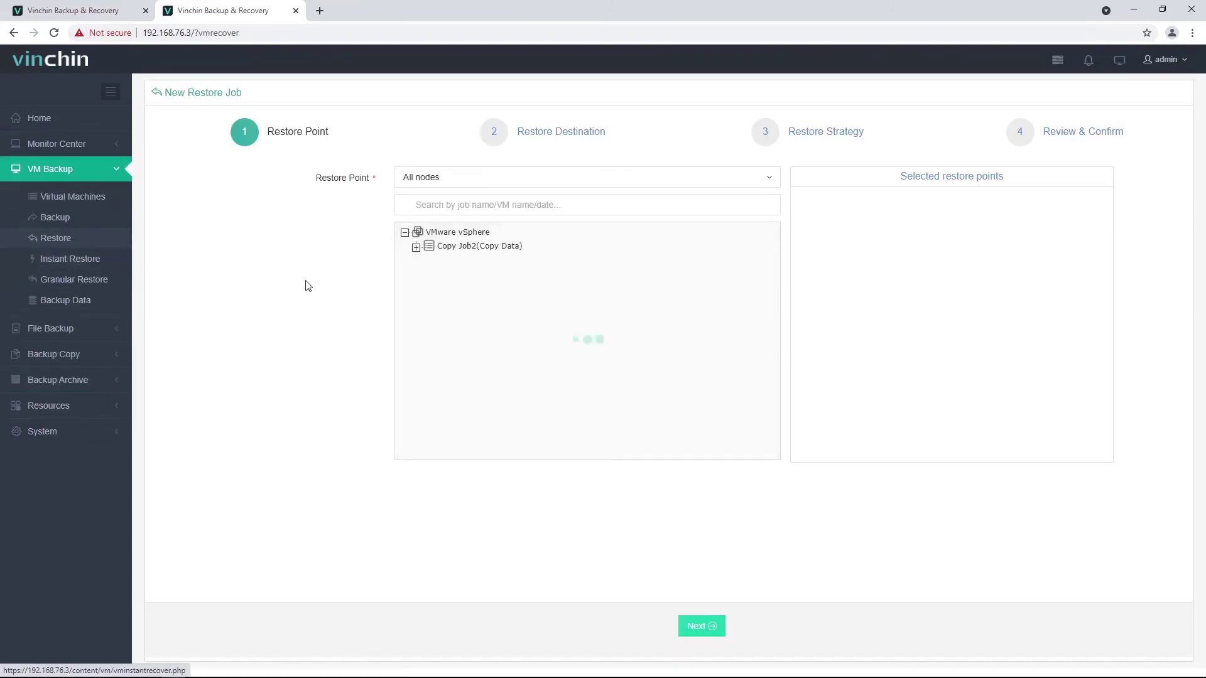
# Step: Select centos-new's 2021-05-19 incremental point under Copy Job2 as the restore source
pyautogui.click(416, 247)
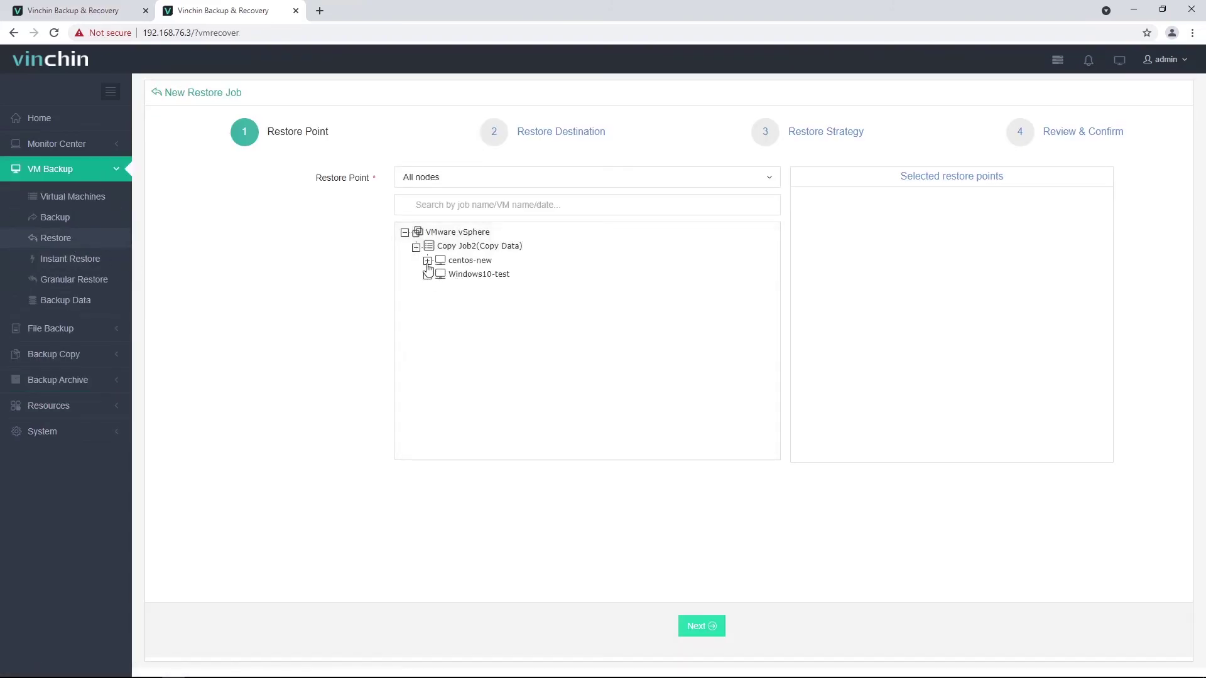
pyautogui.click(427, 260)
pyautogui.click(427, 330)
pyautogui.click(438, 316)
pyautogui.click(462, 385)
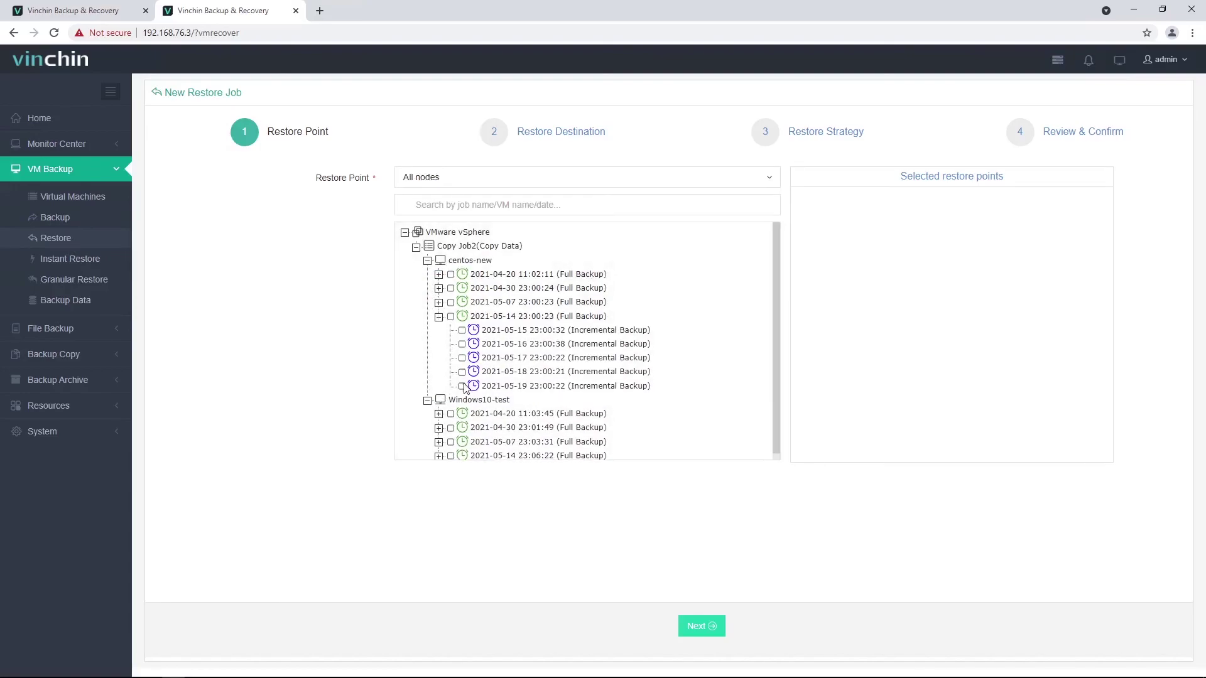
pyautogui.click(691, 626)
# Step: Target host 192.168.64.65, submit the restore, and view the VMware vSphere Restore1 job details
pyautogui.click(382, 178)
pyautogui.click(407, 191)
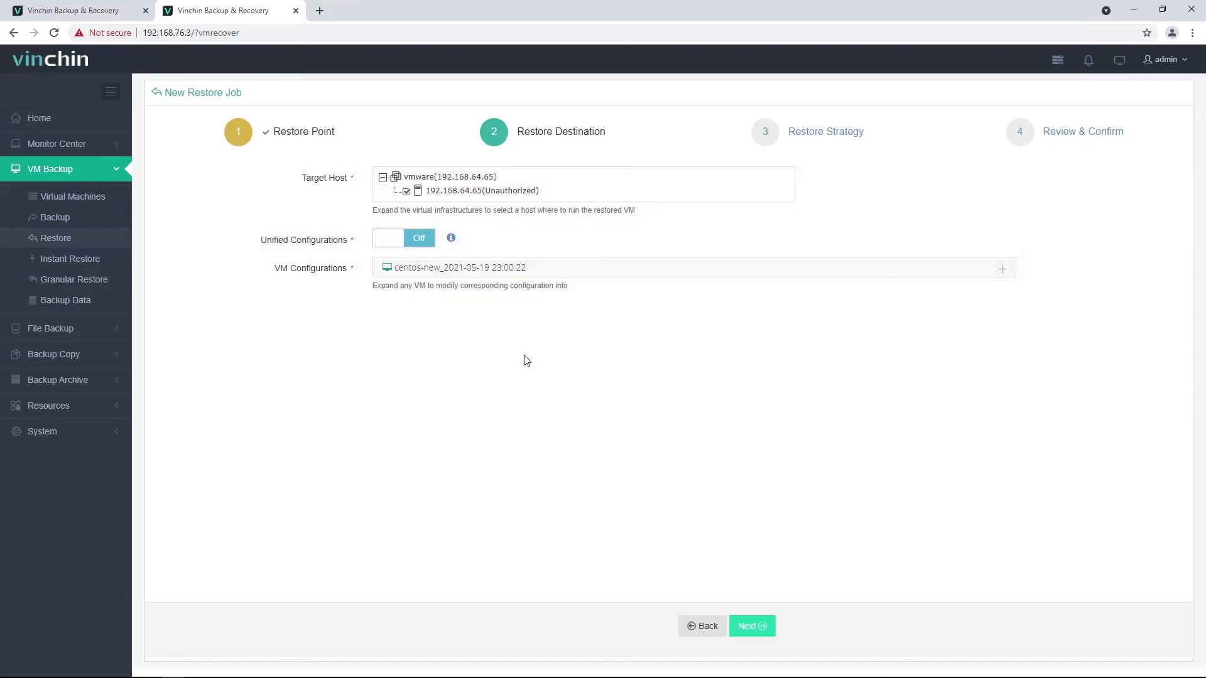
pyautogui.click(751, 626)
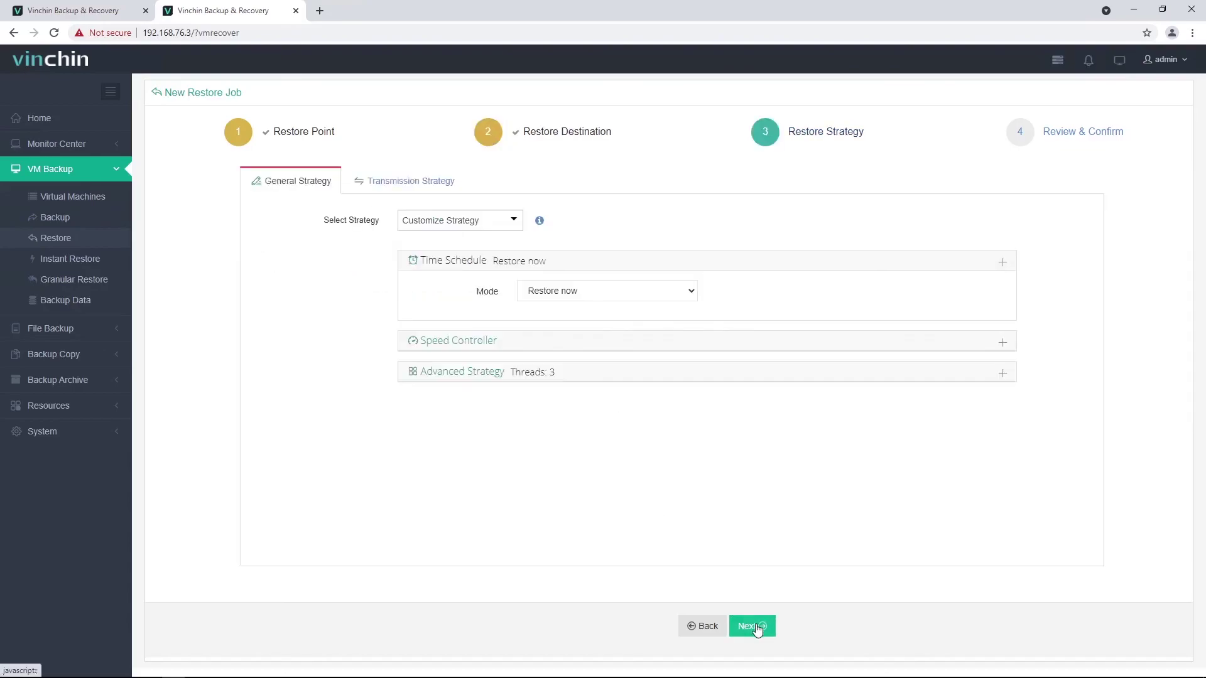
pyautogui.click(753, 627)
pyautogui.click(756, 626)
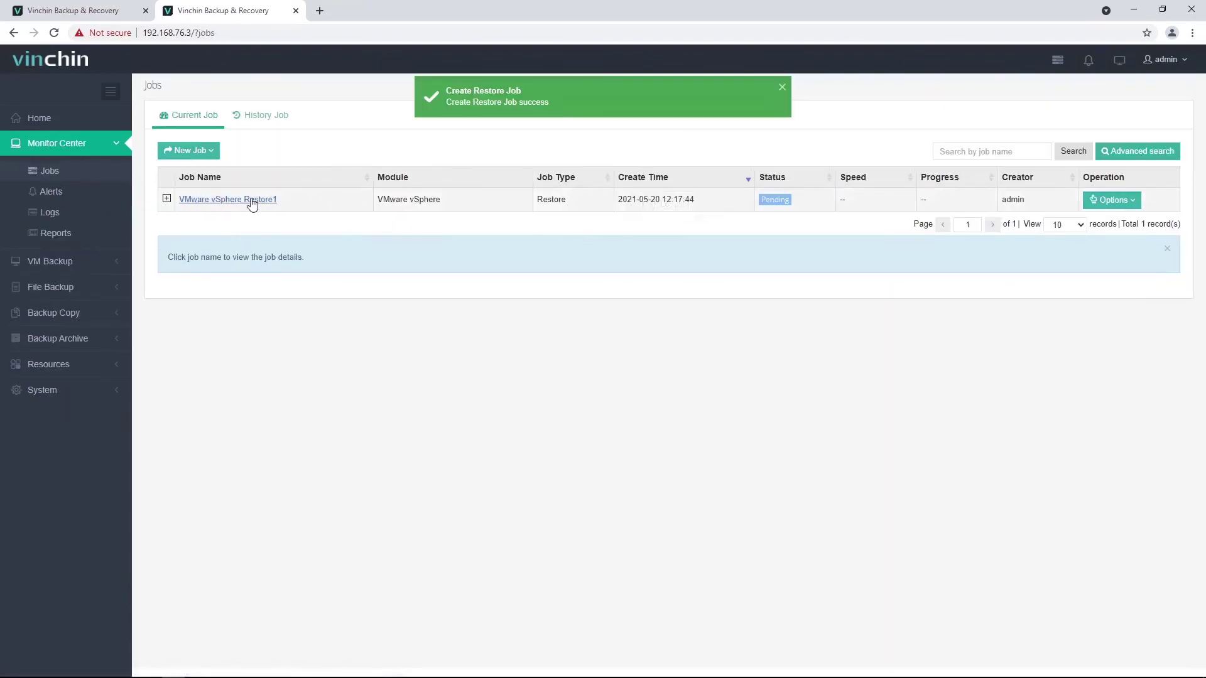
pyautogui.click(250, 200)
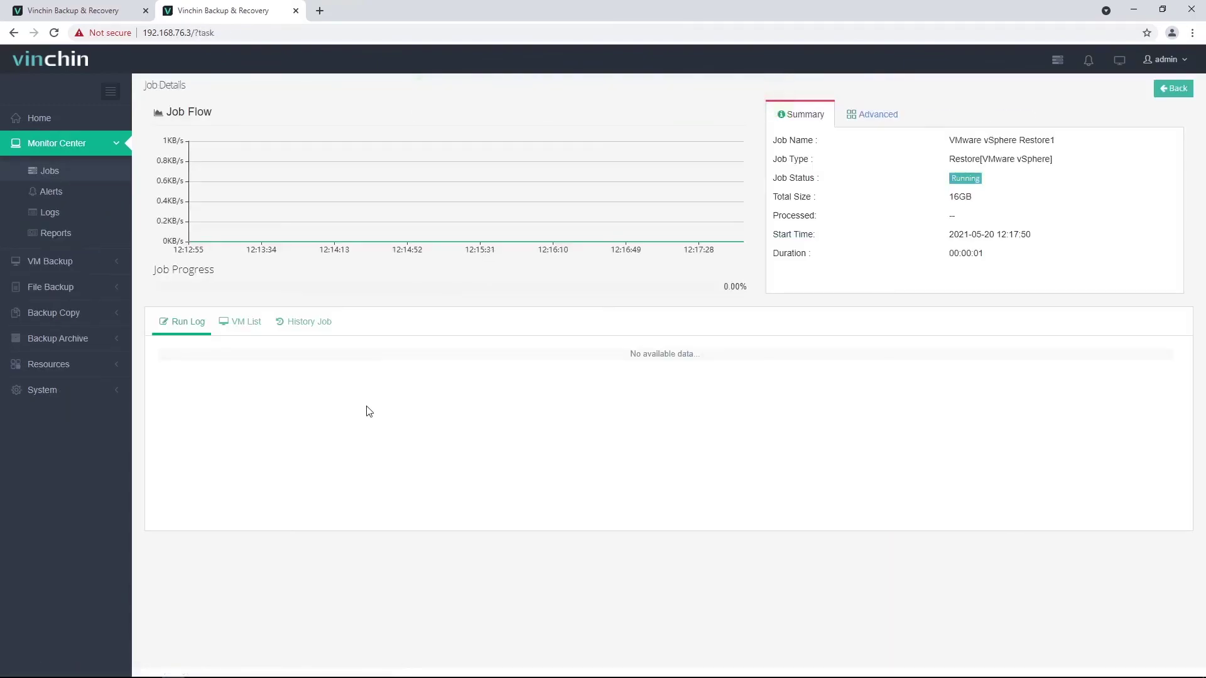